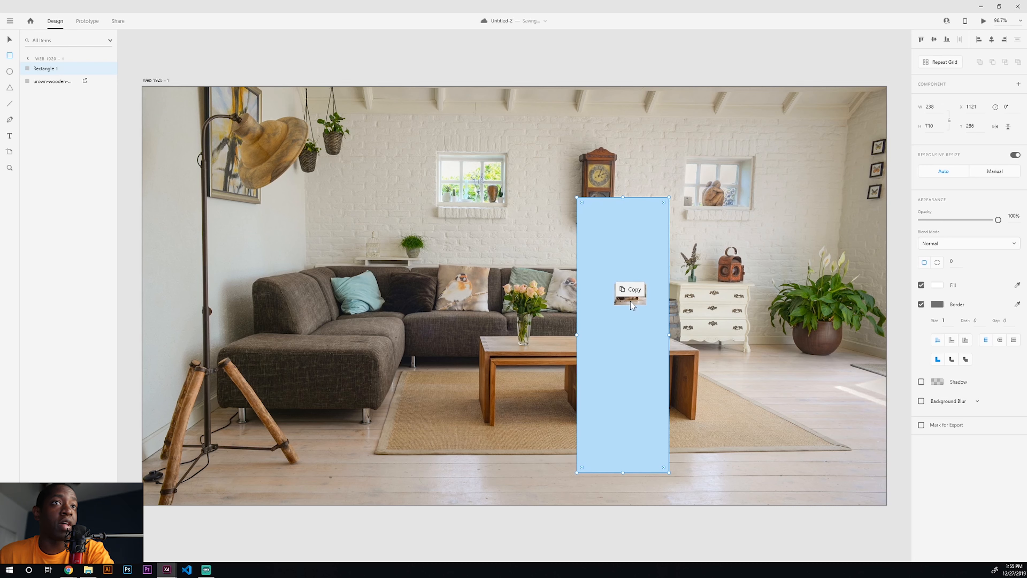
# Fill the tall rectangle with the living-room photo, and draw a smaller rectangle about 123 × 371 over it with the same photo fill
pyautogui.moveTo(631, 301); pyautogui.dragTo(631, 301)
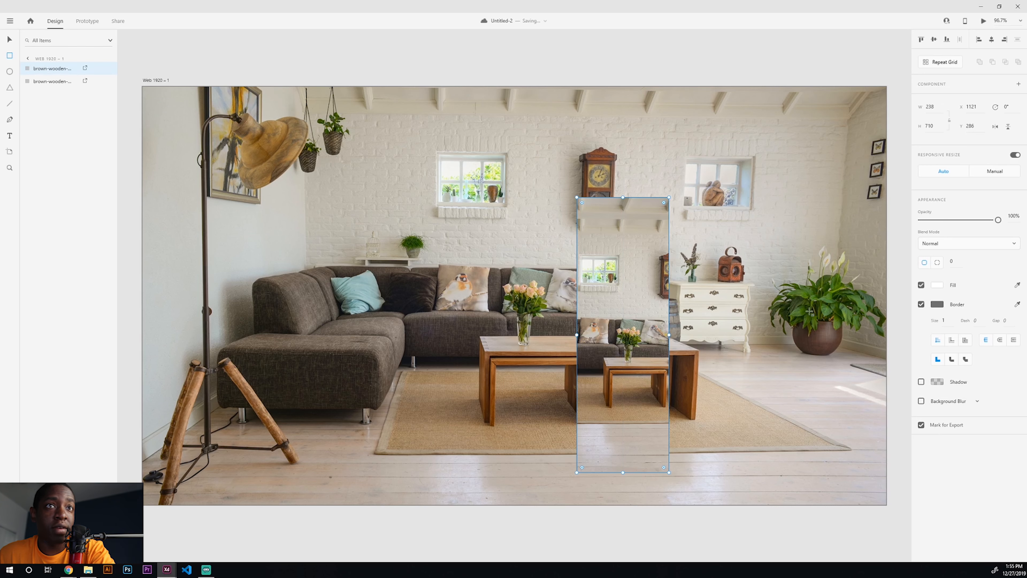
pyautogui.moveTo(611, 271); pyautogui.dragTo(658, 415)
pyautogui.moveTo(603, 209); pyautogui.dragTo(649, 328)
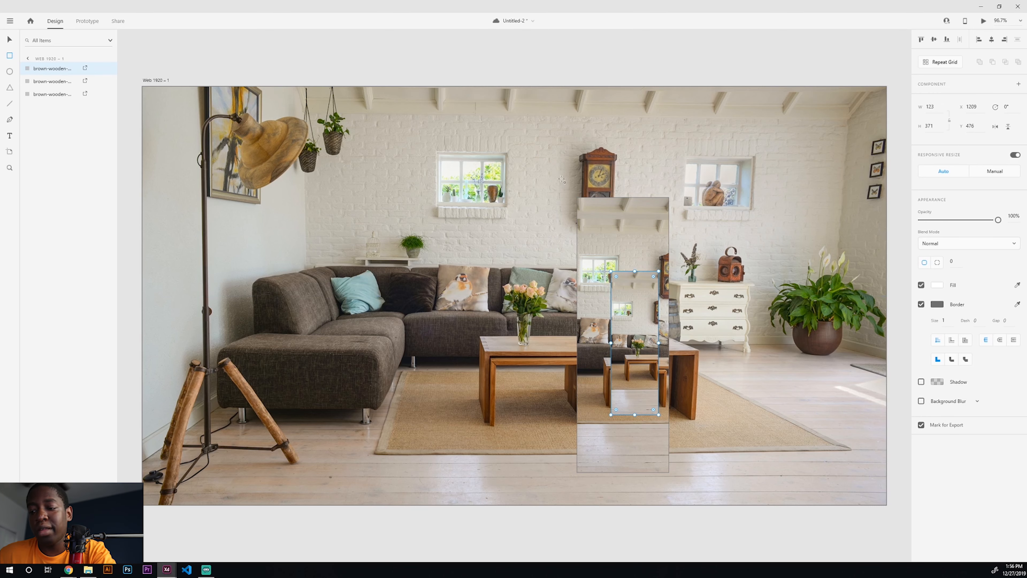
# Remove the border from both photo-filled rectangles
pyautogui.moveTo(538, 164)
pyautogui.mouseDown()
pyautogui.moveTo(619, 216)
pyautogui.moveTo(543, 177)
pyautogui.mouseUp()
pyautogui.click(644, 306)
pyautogui.keyDown('shift'); pyautogui.click(645, 307); pyautogui.keyUp('shift')
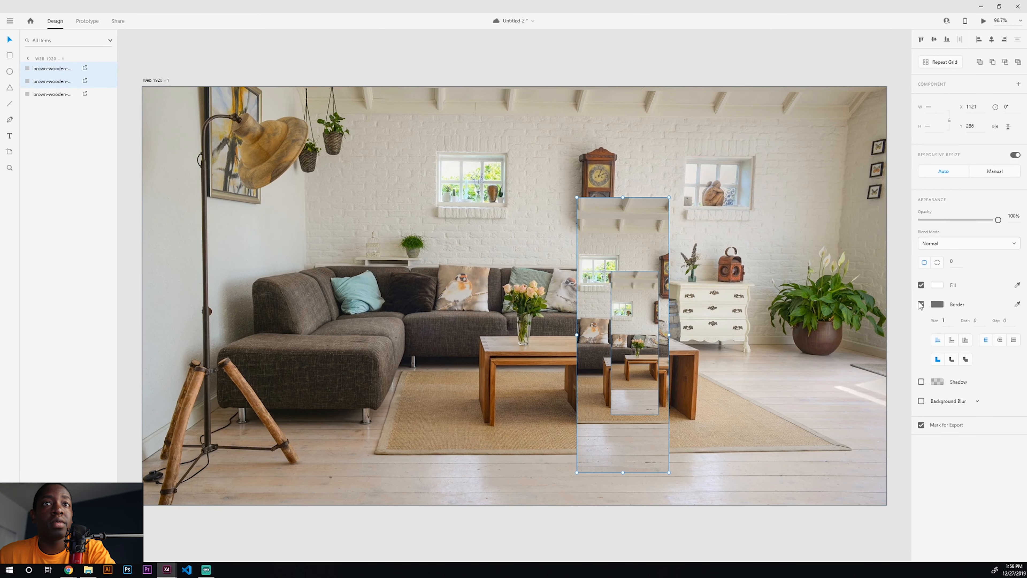
pyautogui.click(871, 309)
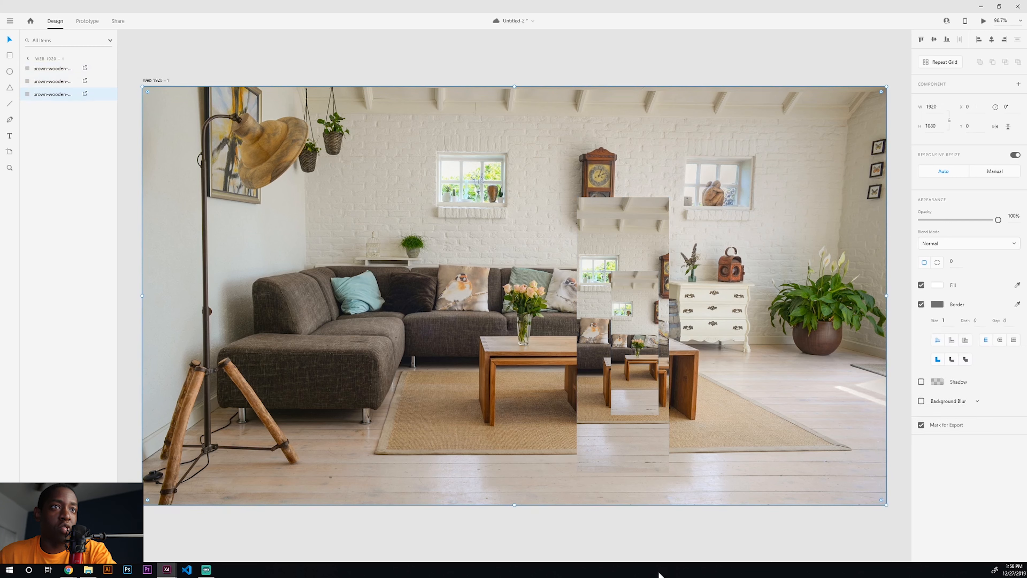
# Delete the two photo-filled rectangles, leaving only the full-size background photo on the artboard
pyautogui.click(601, 268)
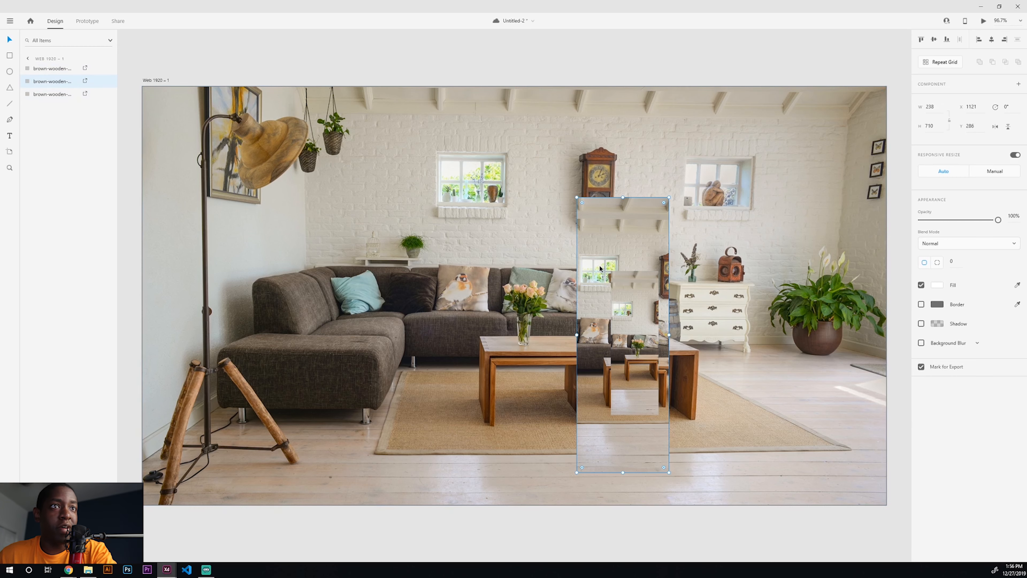
pyautogui.press('Delete')
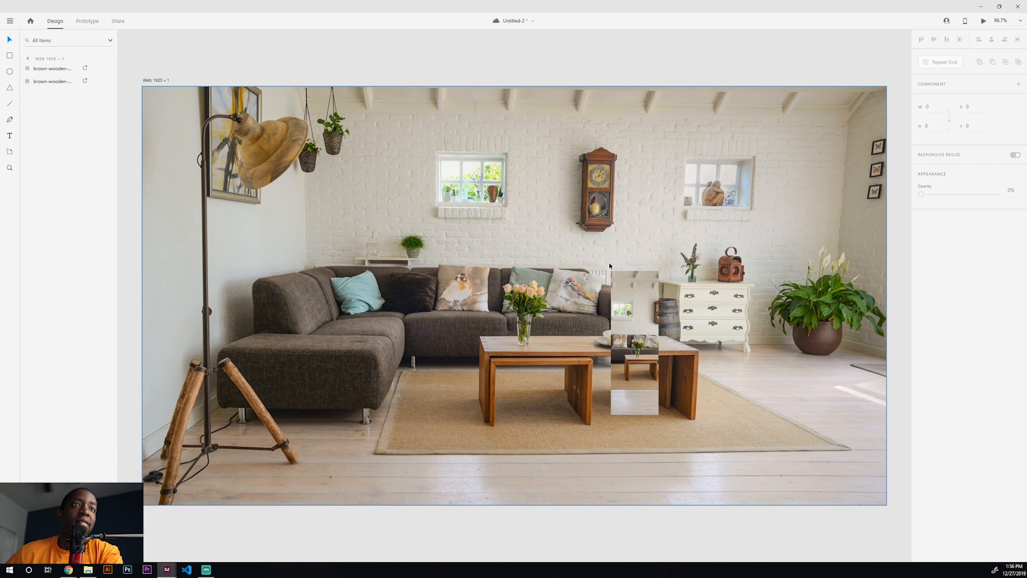
pyautogui.click(630, 367)
pyautogui.press('Delete')
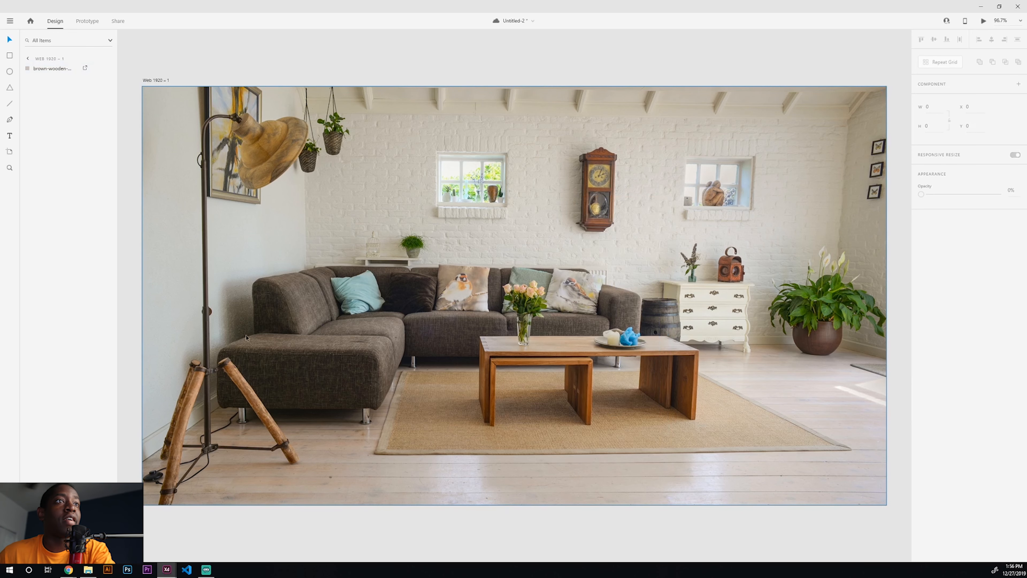
# Add the text "InDesign" near the upper middle of the artboard and move it down to about X 922, Y 124
pyautogui.click(10, 136)
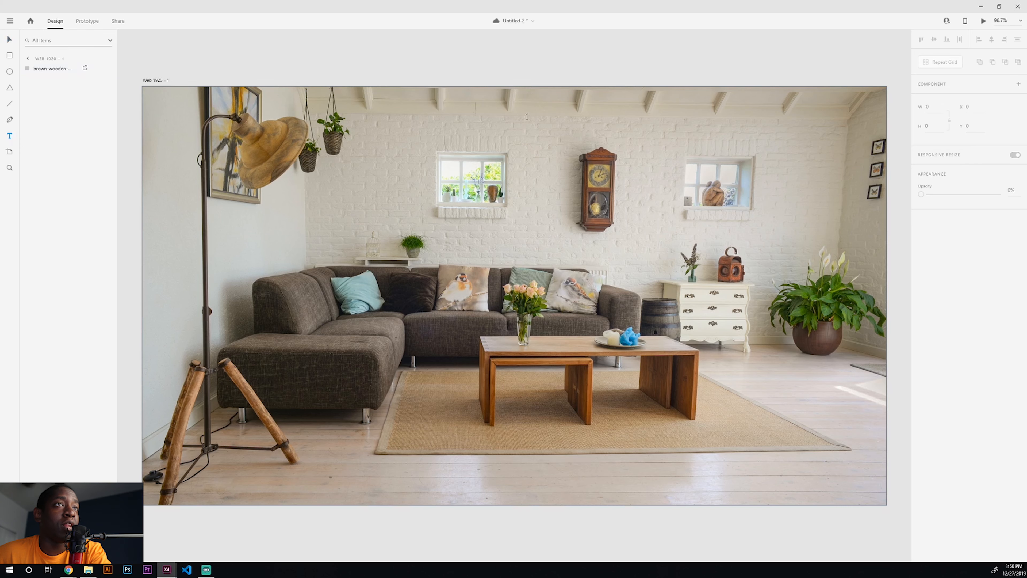
pyautogui.click(495, 120)
pyautogui.write('JM')
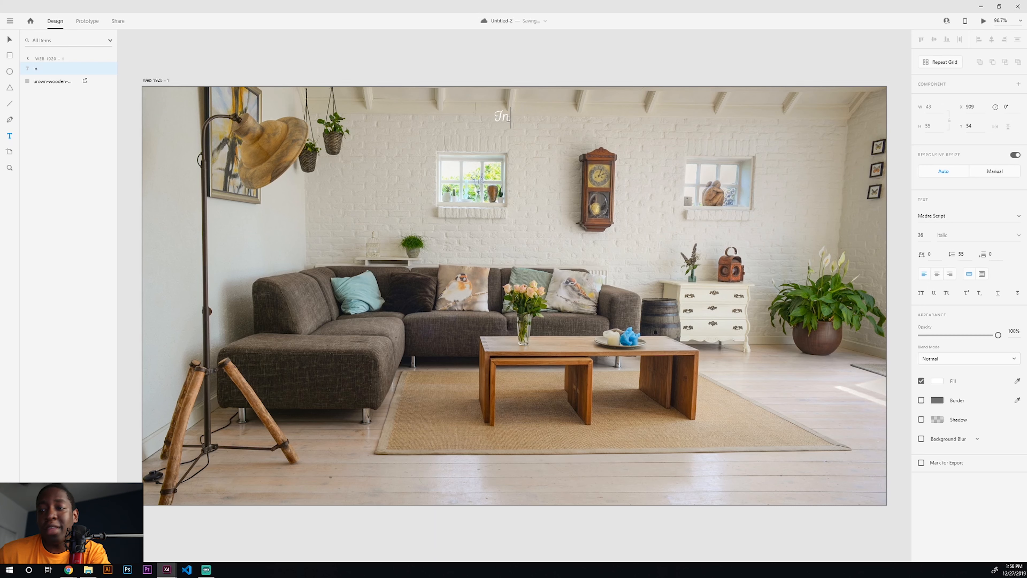
pyautogui.write('Design')
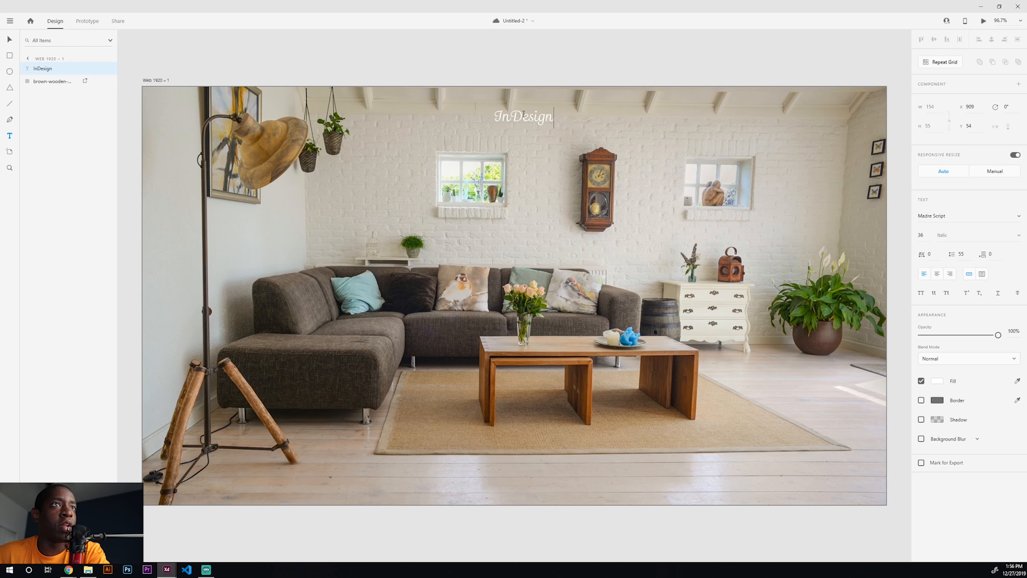
pyautogui.click(9, 40)
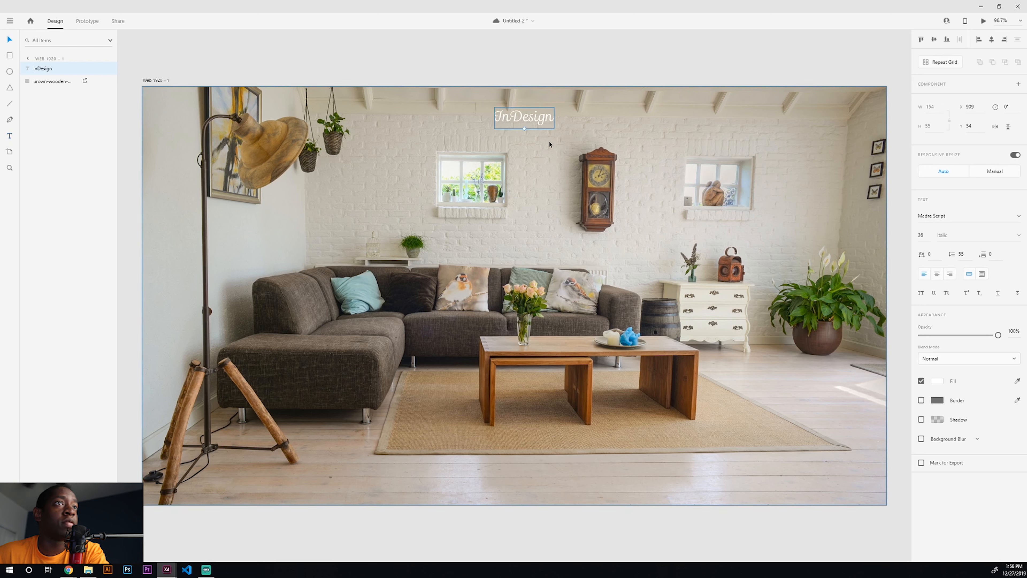
pyautogui.click(540, 135)
pyautogui.moveTo(534, 119); pyautogui.dragTo(539, 147)
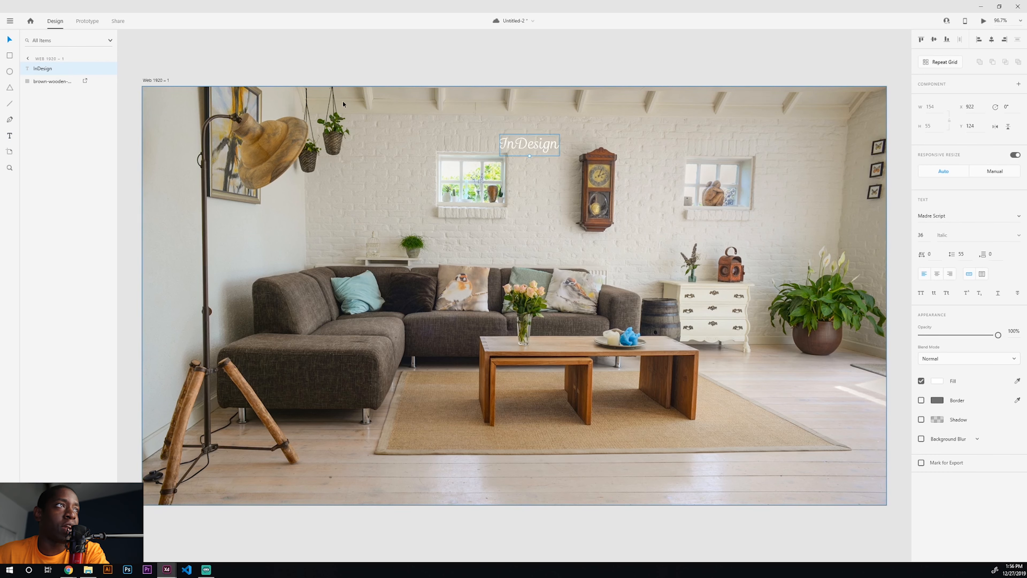
# Lock the background photo so it cannot be moved
pyautogui.click(245, 113)
pyautogui.click(534, 152)
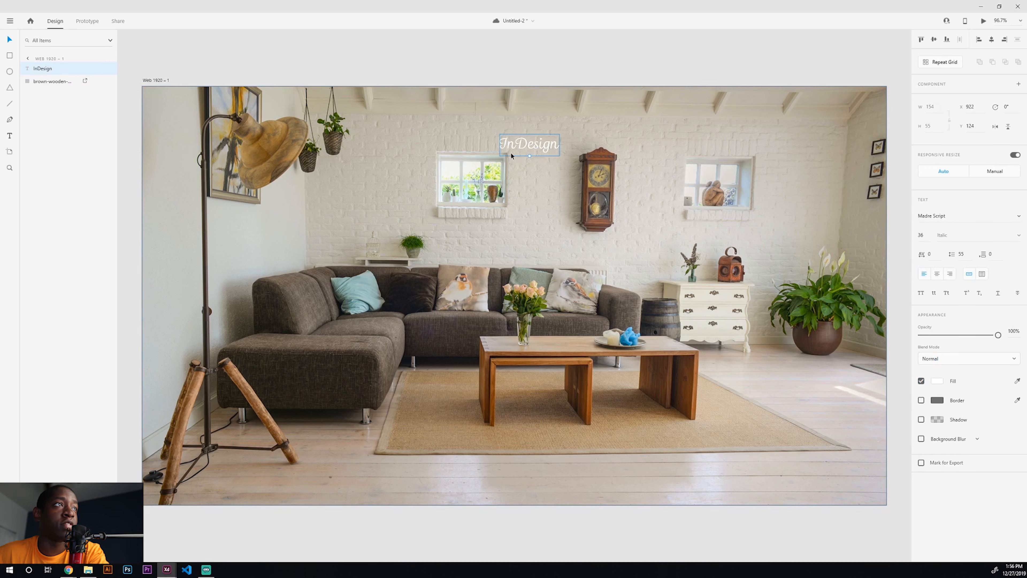
pyautogui.click(204, 128)
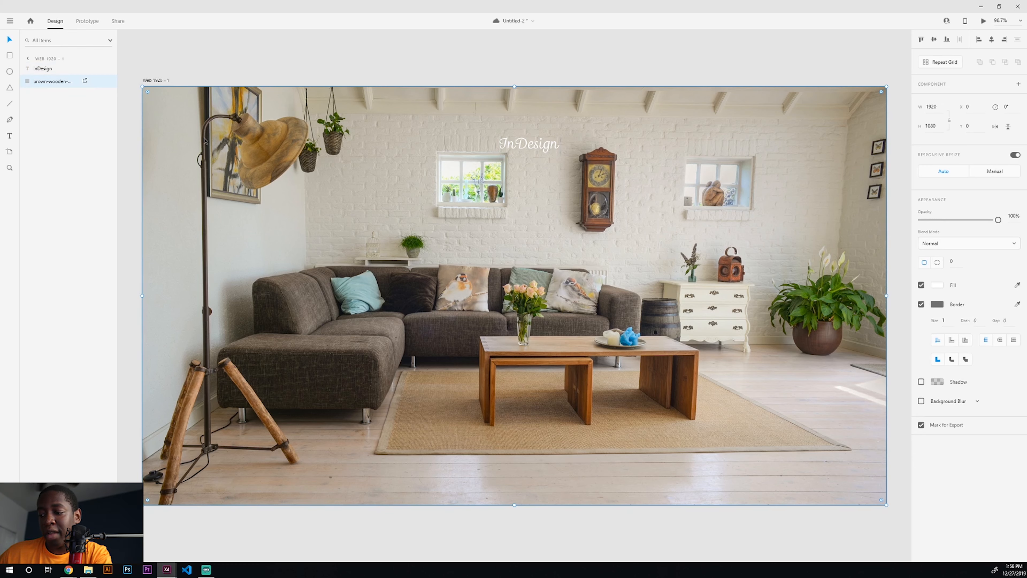
pyautogui.hotkey('ctrl', 'l')
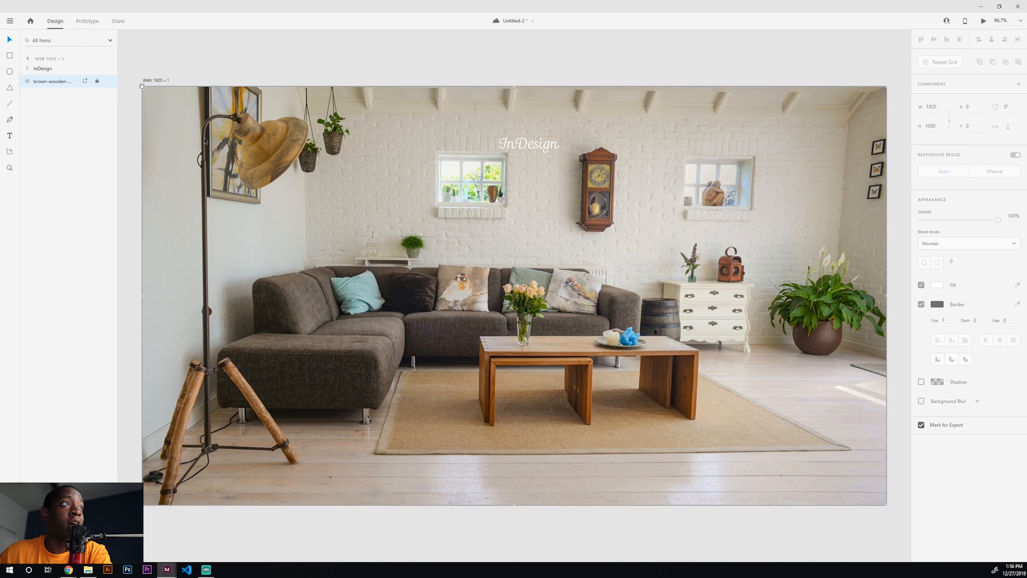
# Reposition the "InDesign" text to about X 964, Y 96 on the artboard
pyautogui.moveTo(537, 147)
pyautogui.mouseDown()
pyautogui.moveTo(540, 125)
pyautogui.moveTo(538, 149)
pyautogui.mouseUp()
pyautogui.moveTo(364, 190); pyautogui.dragTo(725, 223)
pyautogui.moveTo(893, 173)
pyautogui.mouseDown()
pyautogui.moveTo(260, 183)
pyautogui.moveTo(327, 163)
pyautogui.moveTo(796, 220)
pyautogui.moveTo(855, 217)
pyautogui.moveTo(872, 154)
pyautogui.moveTo(878, 170)
pyautogui.mouseUp()
pyautogui.moveTo(838, 252); pyautogui.dragTo(482, 247)
pyautogui.moveTo(520, 161); pyautogui.dragTo(545, 158)
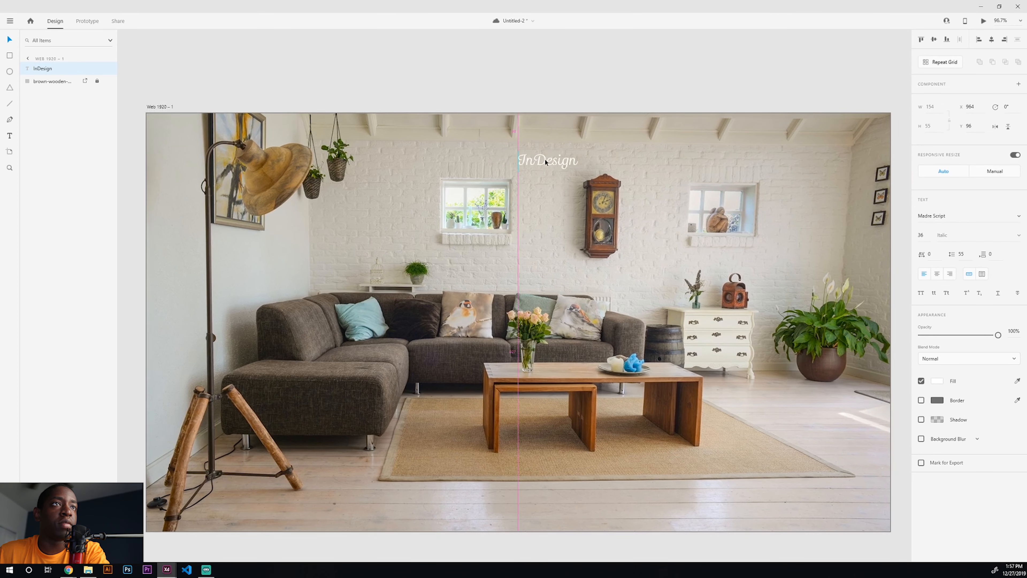
pyautogui.click(553, 217)
# Draw a square about 57 × 57 on the wall below the "InDesign" text and save the document
pyautogui.click(9, 55)
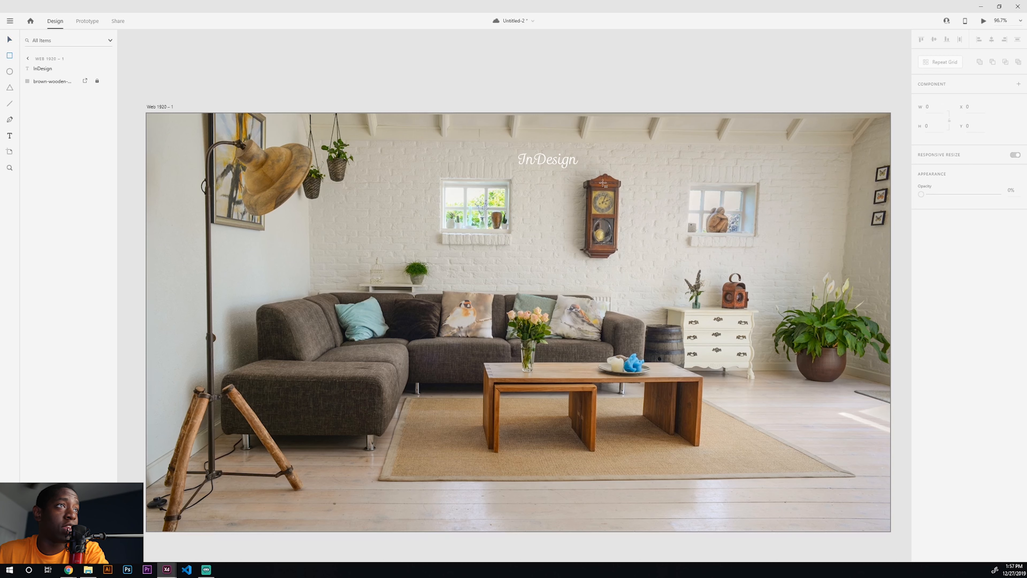
pyautogui.moveTo(538, 194); pyautogui.dragTo(560, 217)
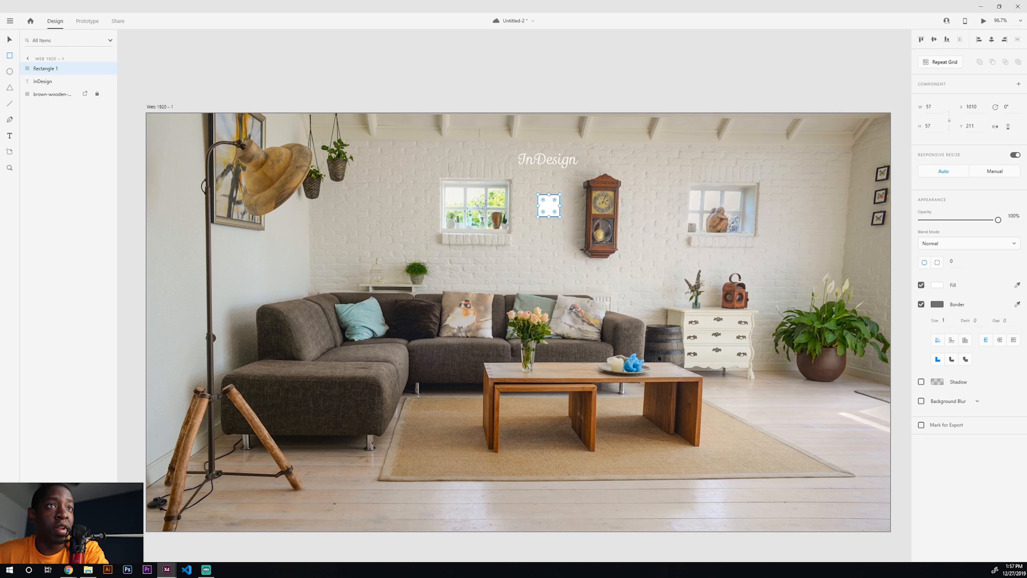
pyautogui.press('v')
pyautogui.hotkey('ctrl', 's')
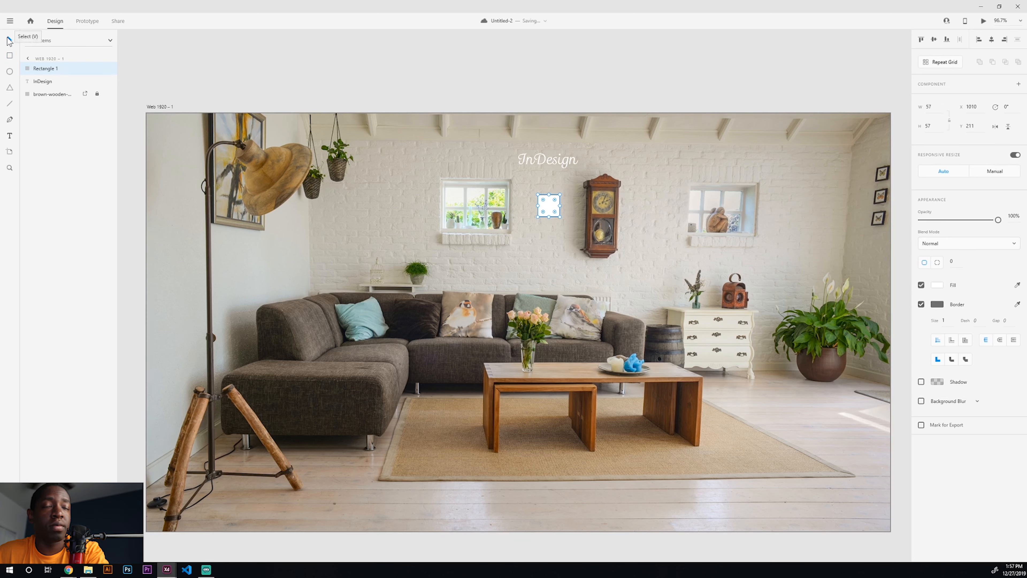
# Remove the border from the small white square
pyautogui.click(590, 213)
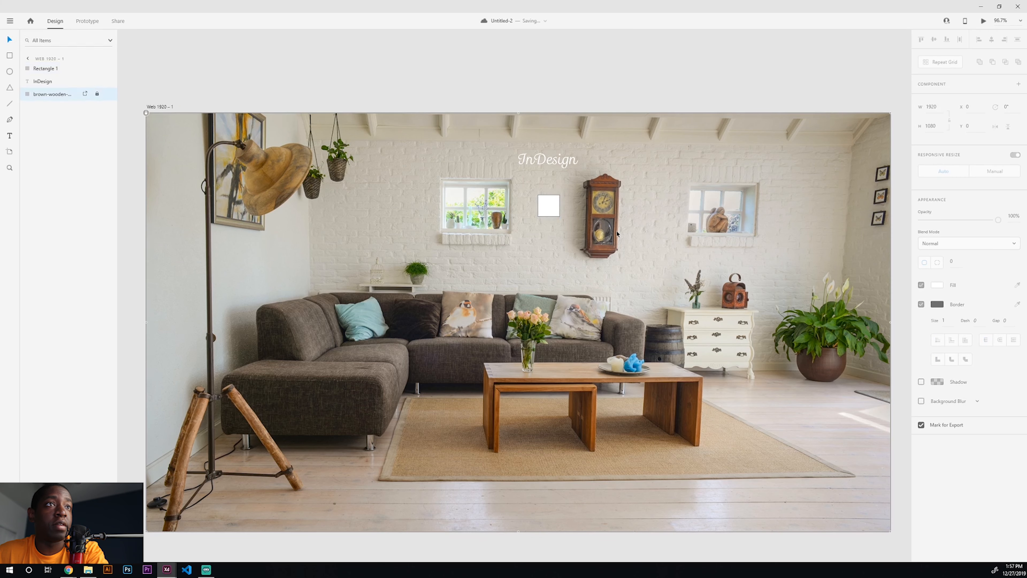
pyautogui.click(555, 205)
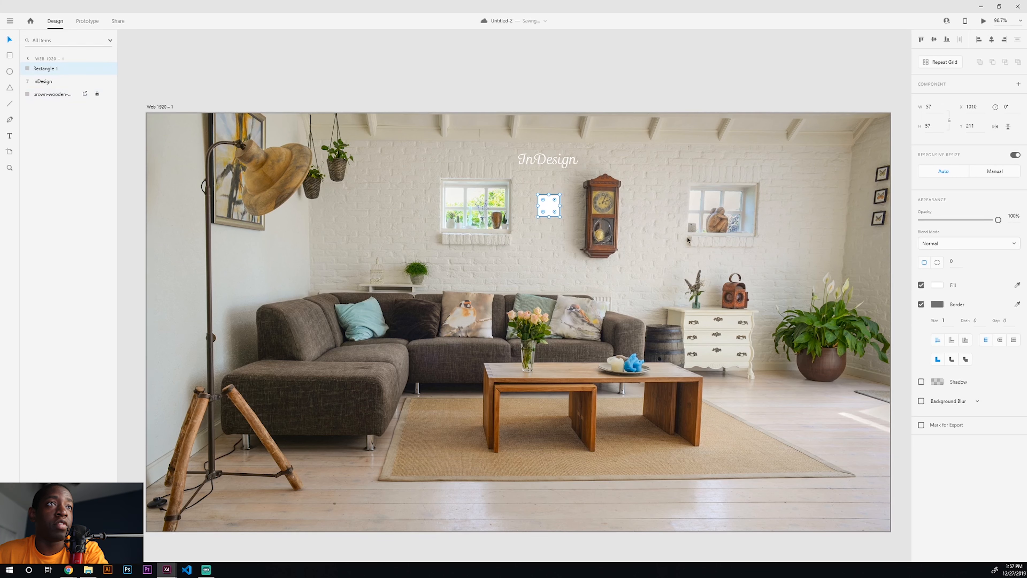
pyautogui.click(921, 304)
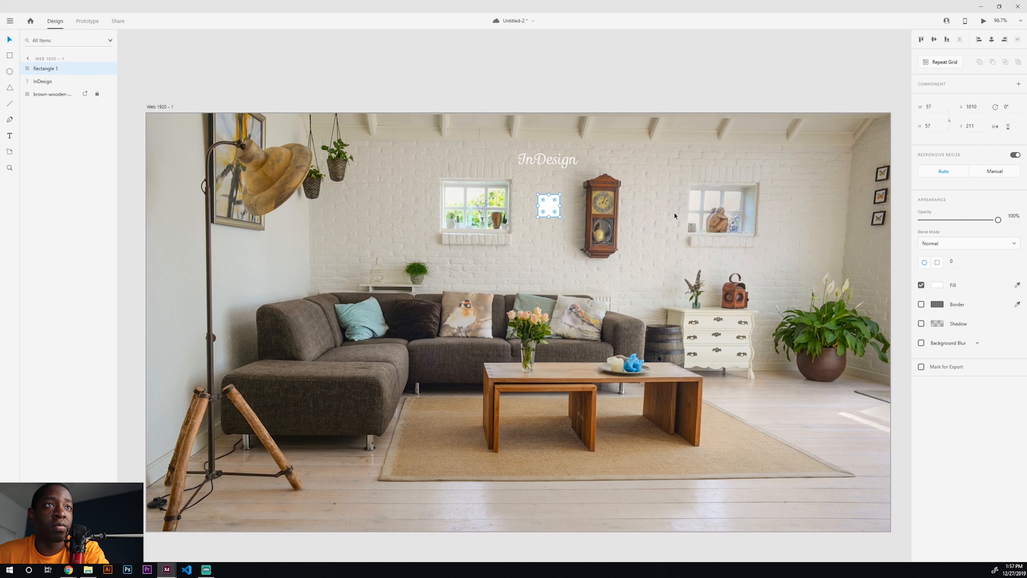
pyautogui.click(464, 210)
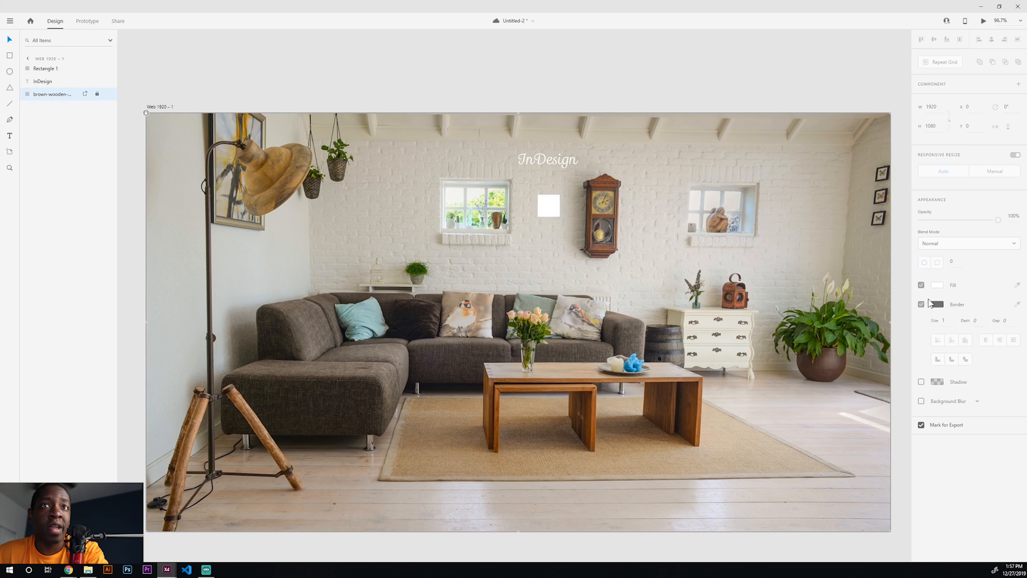
# Rotate the small white square 45° to make a diamond
pyautogui.click(548, 207)
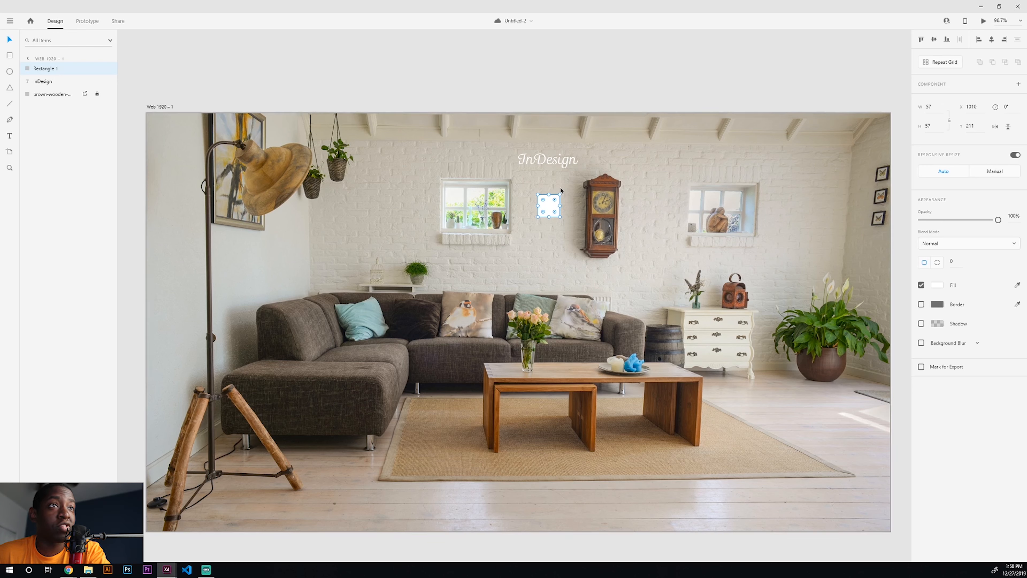
pyautogui.moveTo(574, 207); pyautogui.dragTo(576, 207)
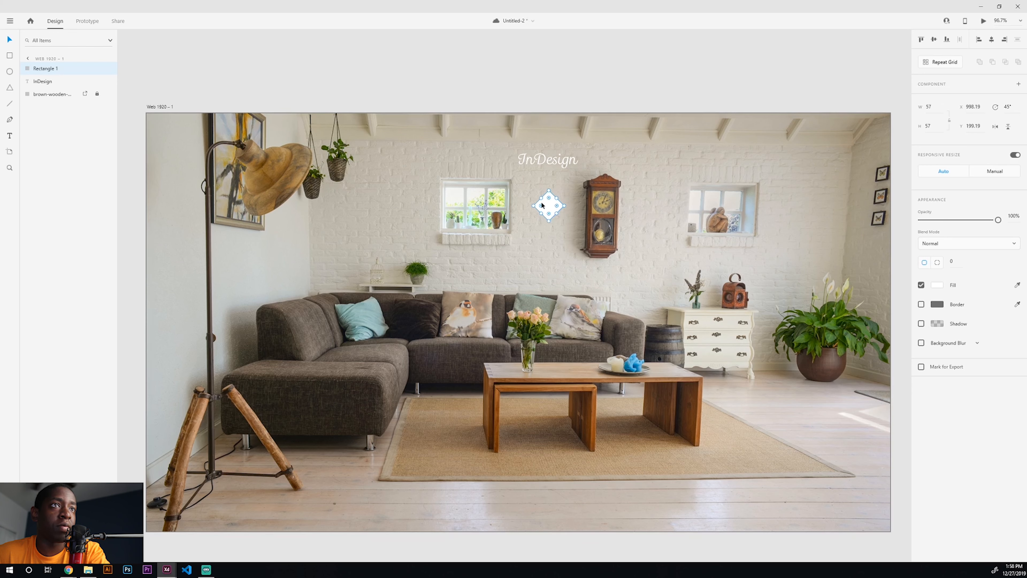
pyautogui.click(581, 216)
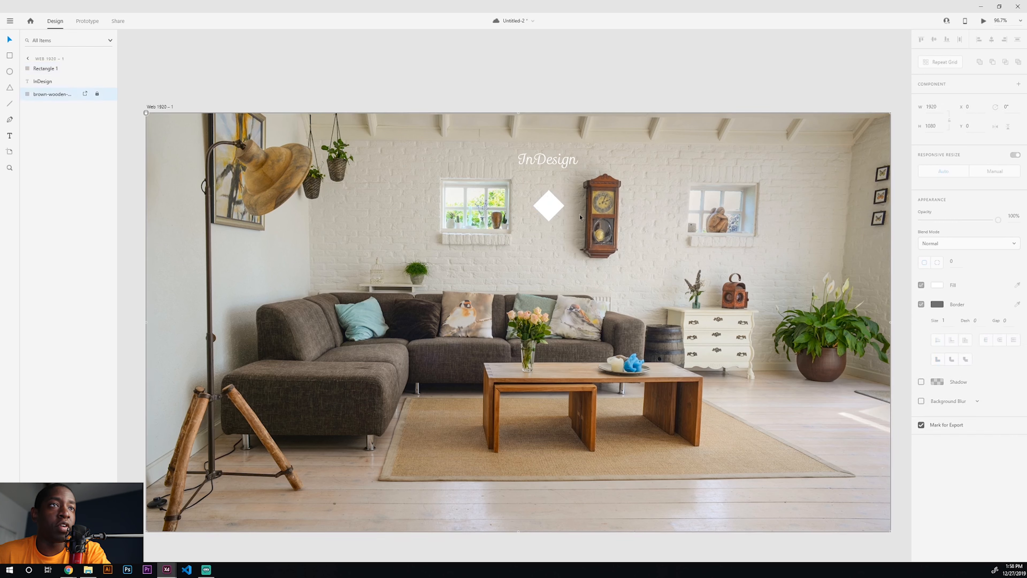
# Duplicate the diamond twice and arrange the three diamonds in an overlapping horizontal row below the "InDesign" text
pyautogui.press('alt')
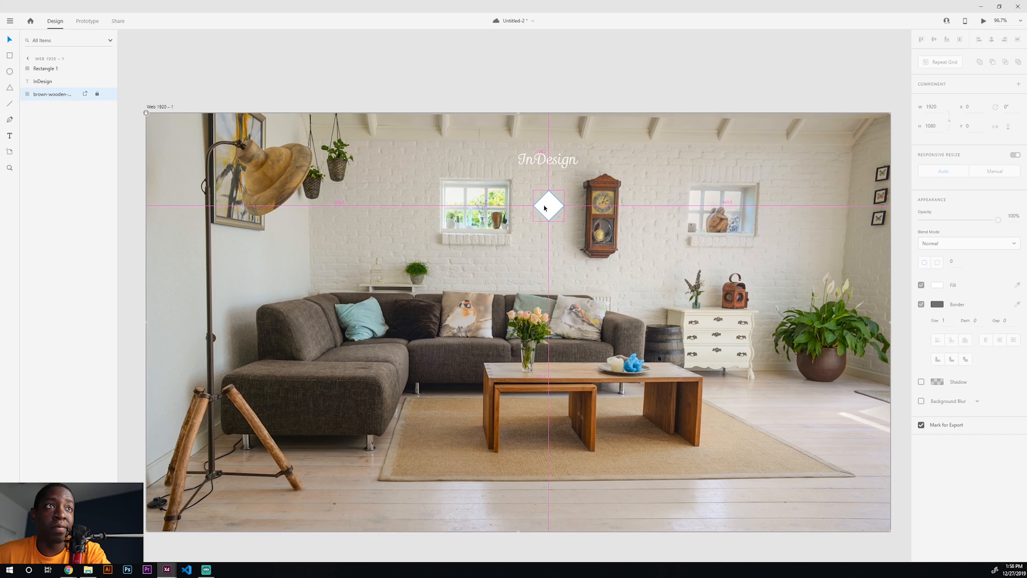
pyautogui.moveTo(547, 208); pyautogui.dragTo(579, 208)
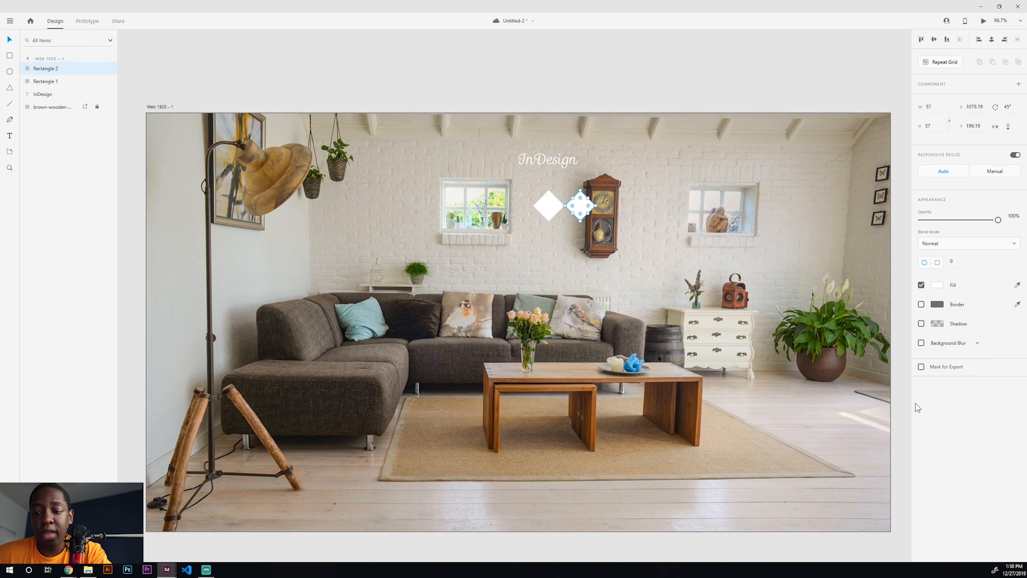
pyautogui.hotkey('ctrl', 'd')
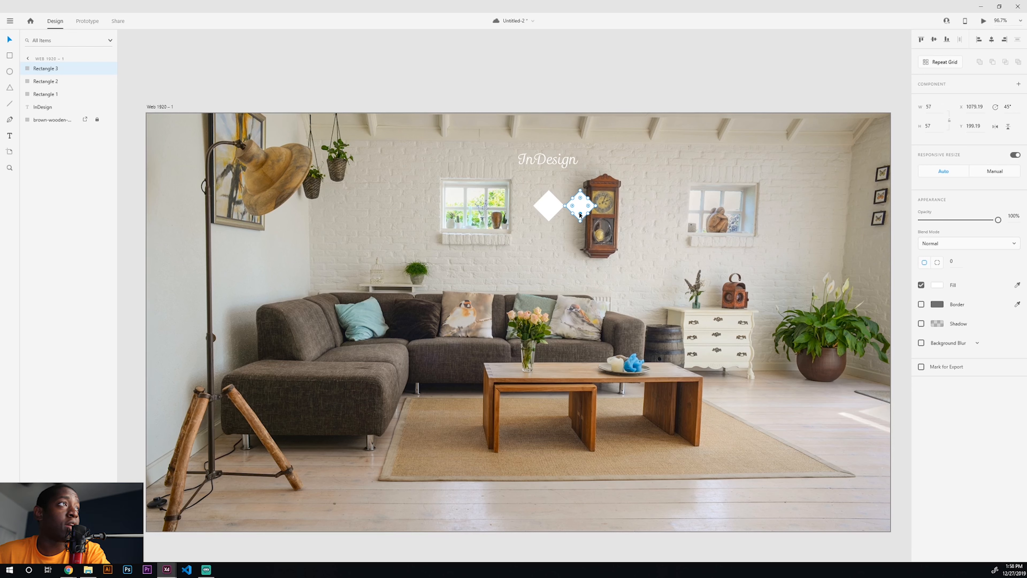
pyautogui.moveTo(583, 208); pyautogui.dragTo(558, 210)
pyautogui.click(587, 284)
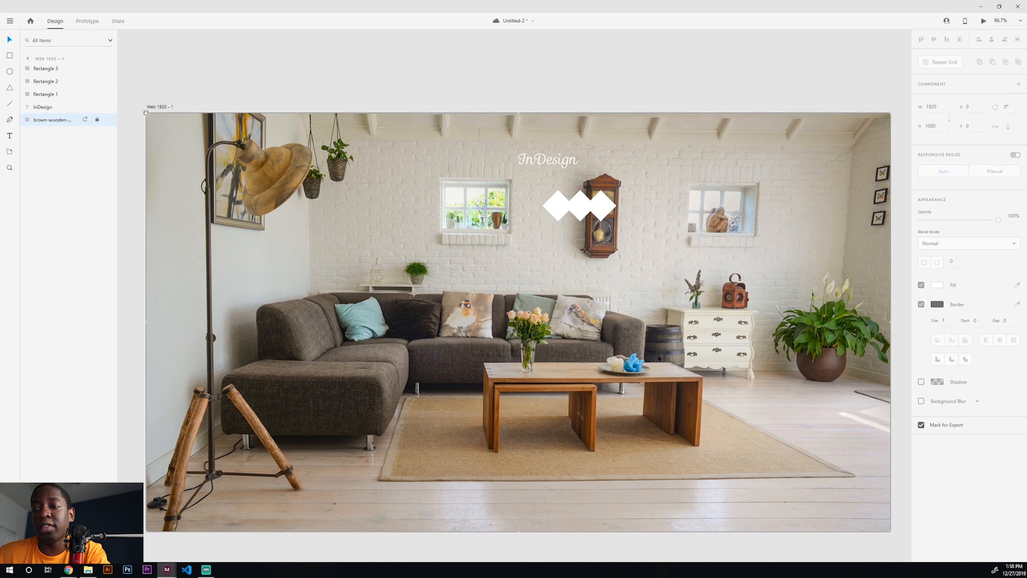
# Edit the rightmost diamond's path by pulling its top corner point down to the table, and undo the distortion
pyautogui.click(600, 205)
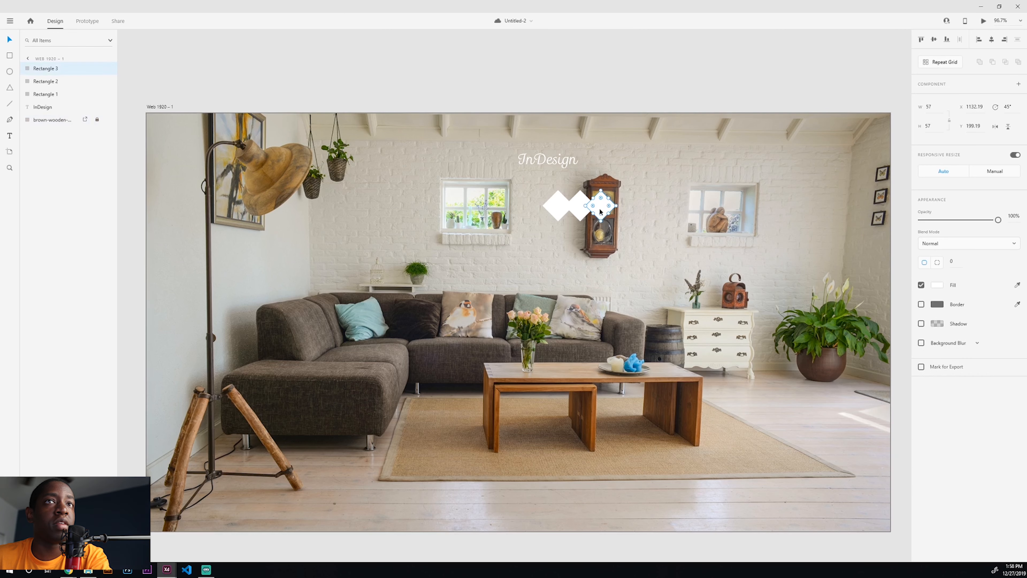
pyautogui.doubleClick(600, 208)
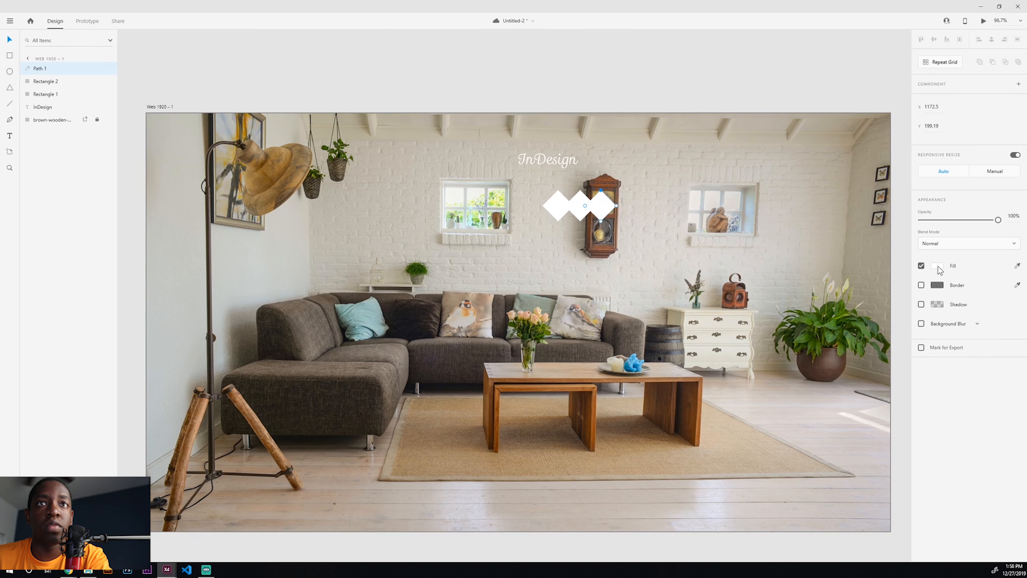
pyautogui.moveTo(601, 192); pyautogui.dragTo(632, 339)
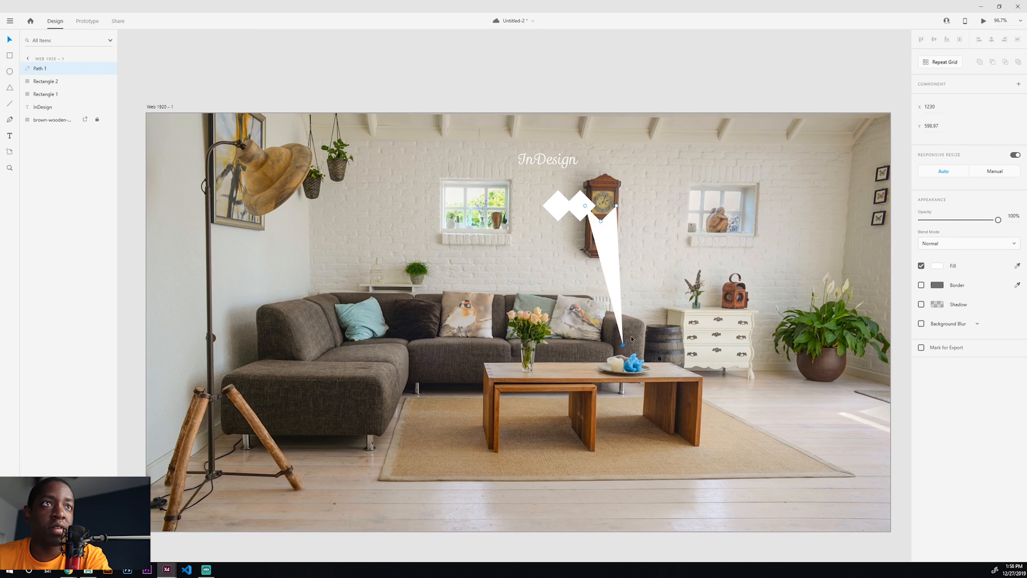
pyautogui.click(684, 275)
pyautogui.hotkey('ctrl', 'z')
pyautogui.click(667, 222)
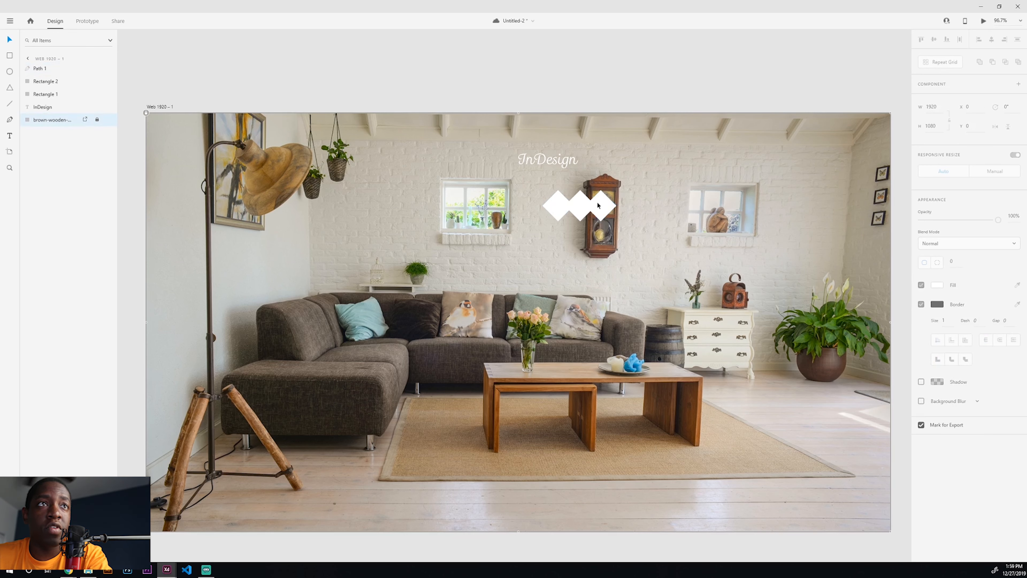
# Fill the rightmost diamond with the saved dark red swatch
pyautogui.click(615, 204)
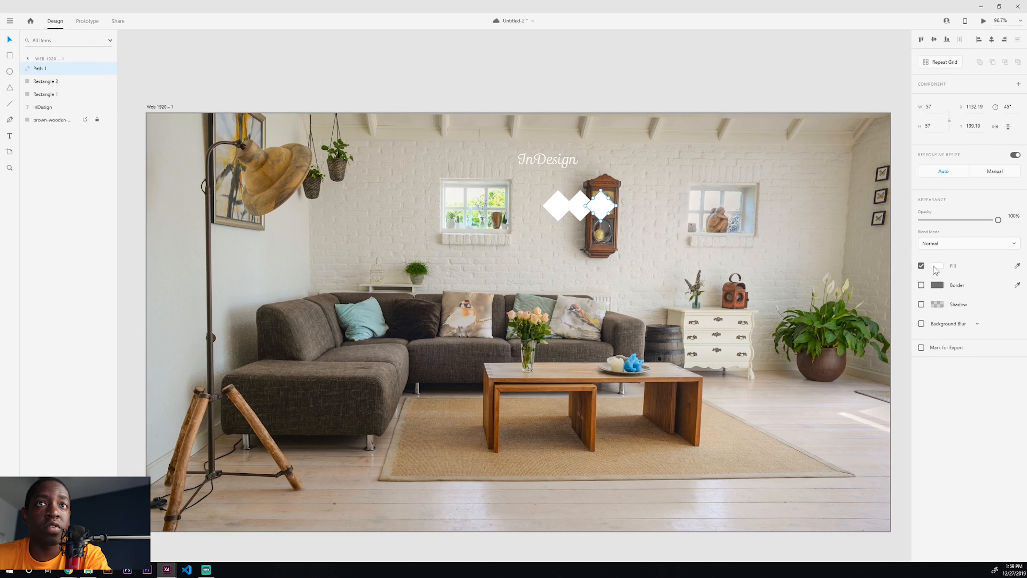
pyautogui.click(937, 267)
pyautogui.click(836, 321)
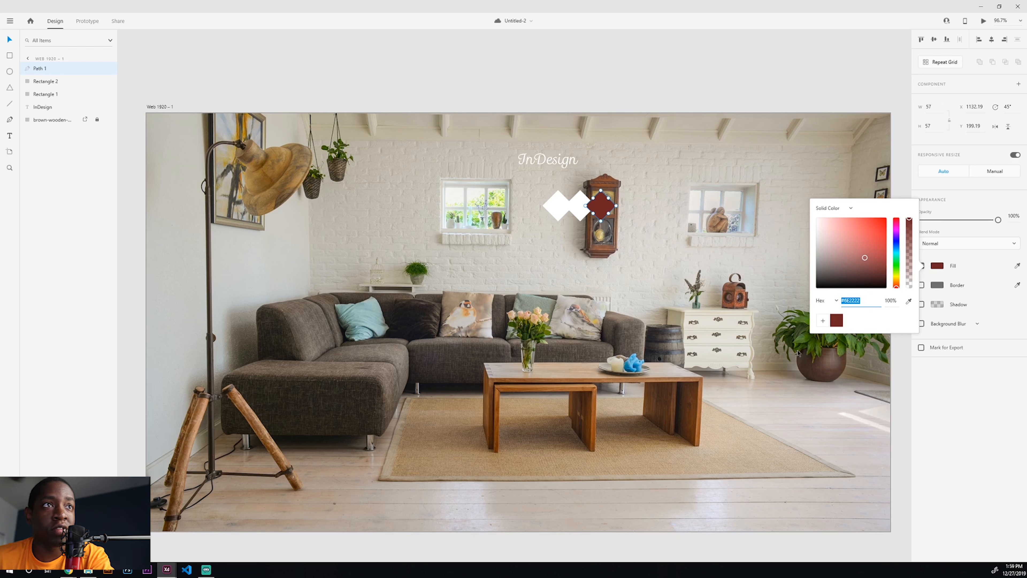
pyautogui.click(774, 399)
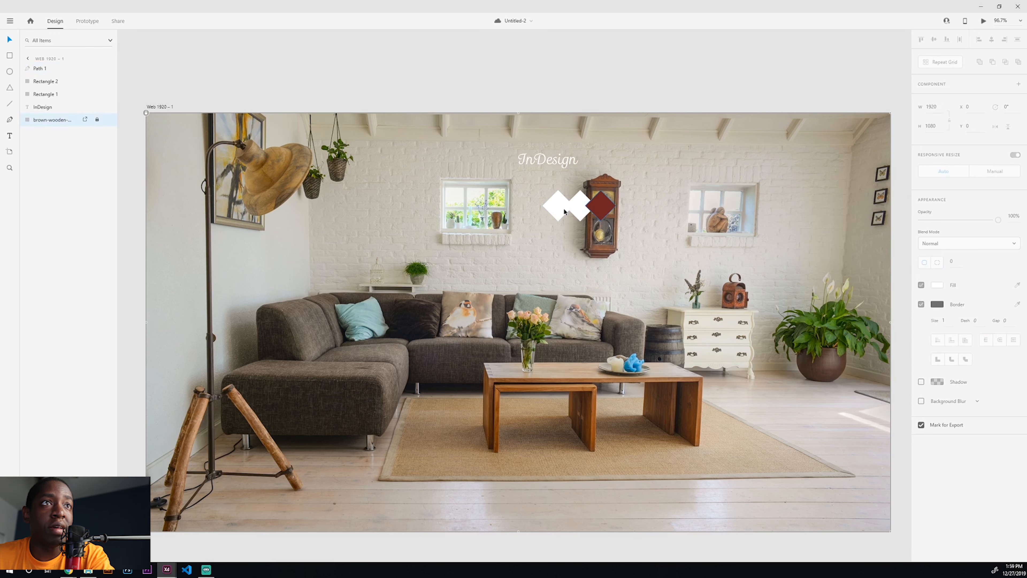
# Set the middle diamond's fill to light grey #D6D6D6 and save the document
pyautogui.click(580, 206)
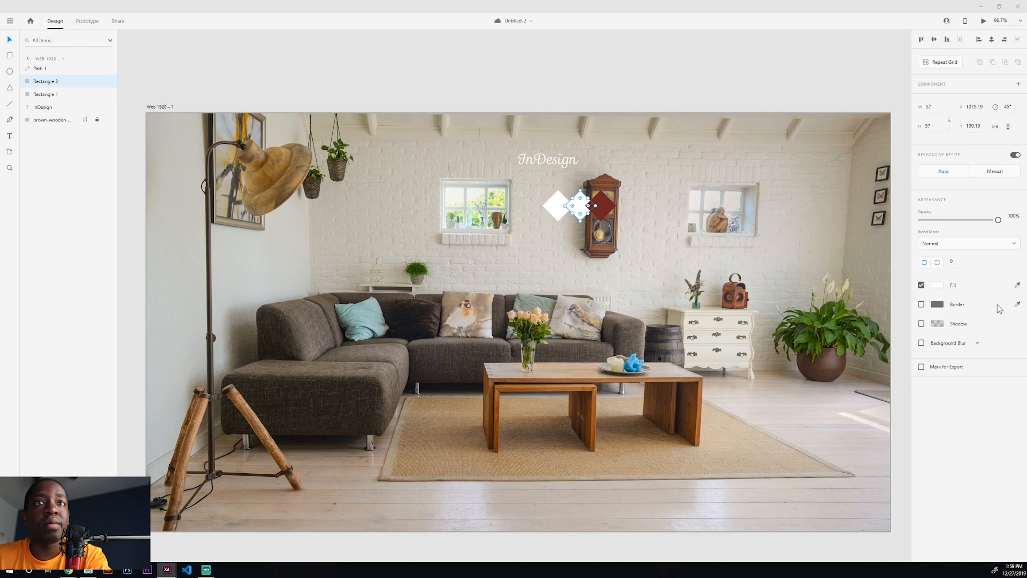
pyautogui.click(937, 285)
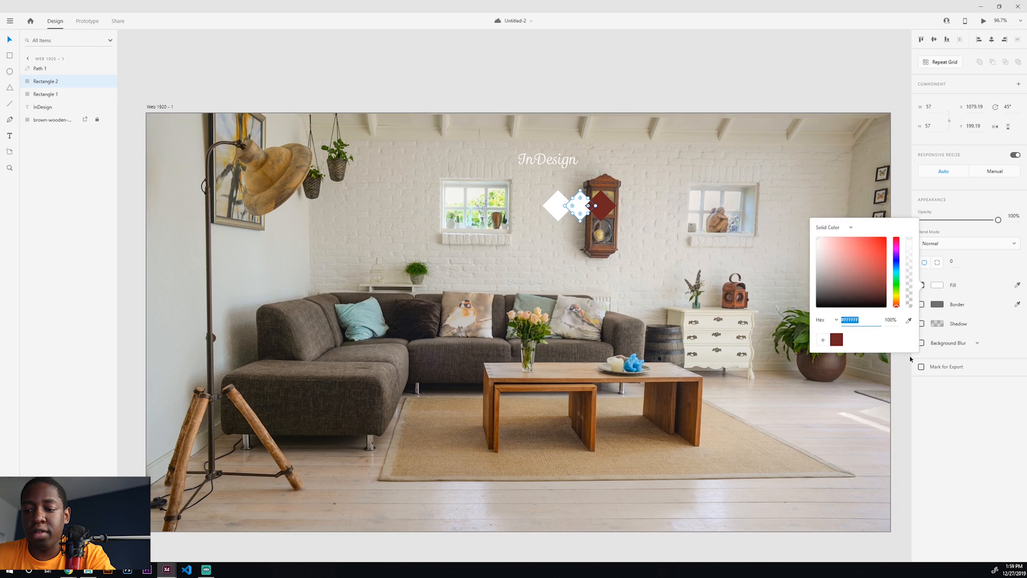
pyautogui.write('#D6D6D6')
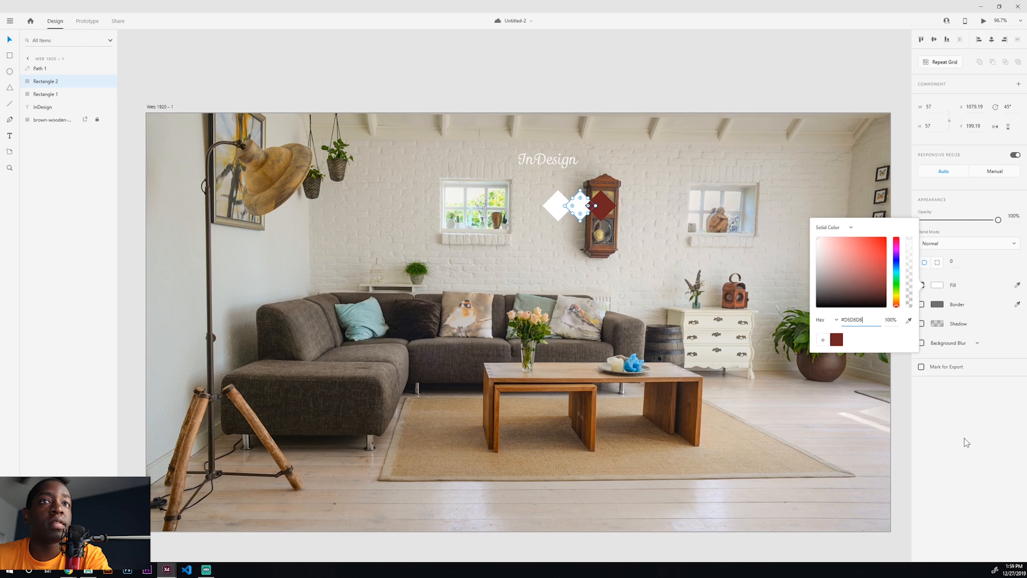
pyautogui.press('Return')
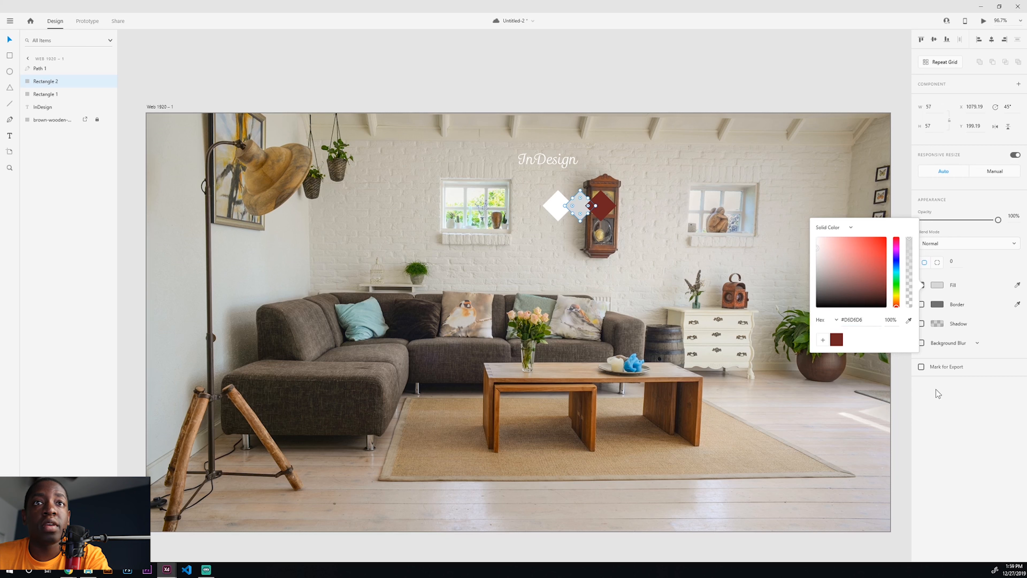
pyautogui.click(943, 405)
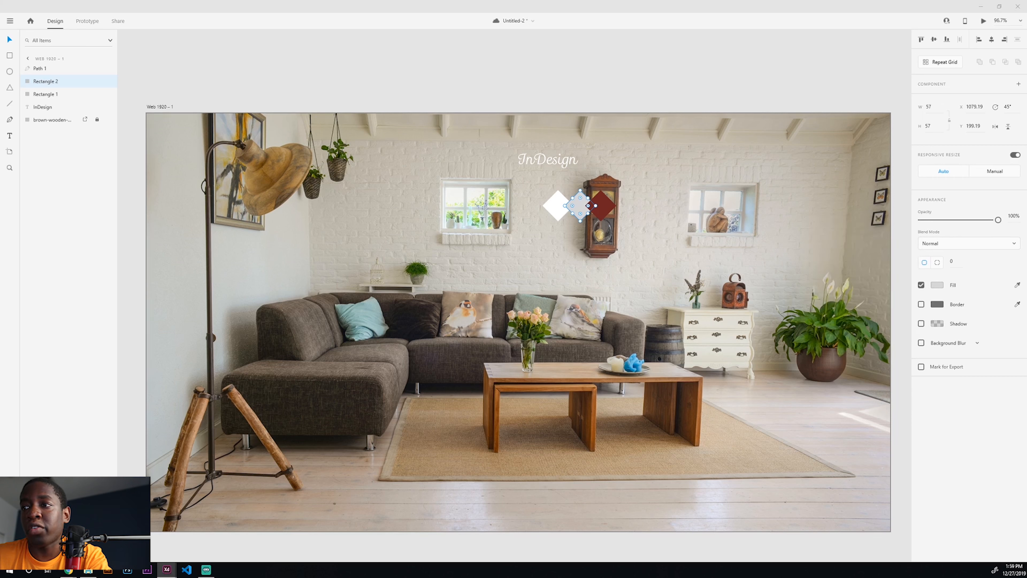
pyautogui.hotkey('ctrl', 's')
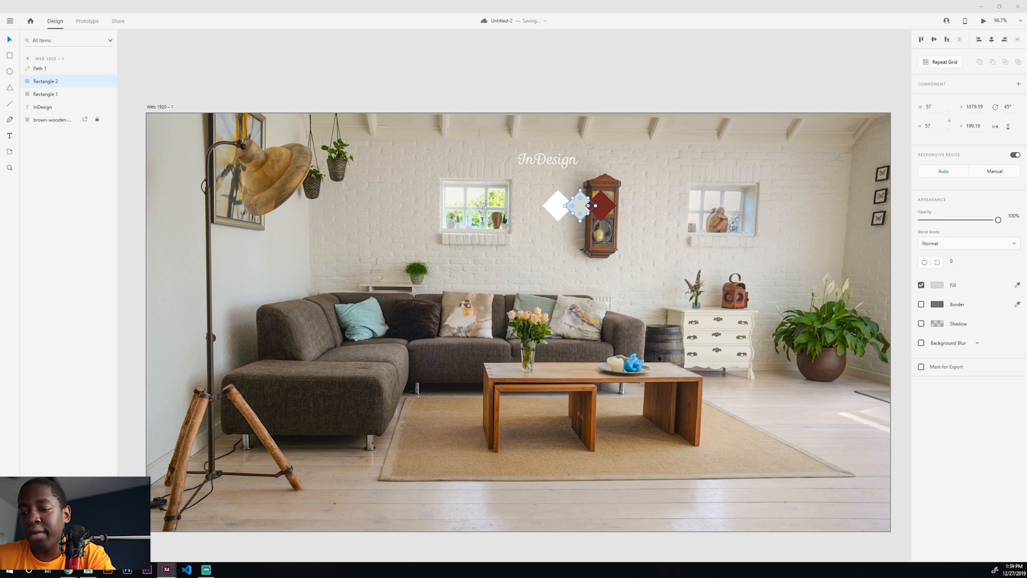
# Set the leftmost diamond's fill to dark grey #4D4D4D
pyautogui.click(557, 209)
pyautogui.doubleClick(558, 209)
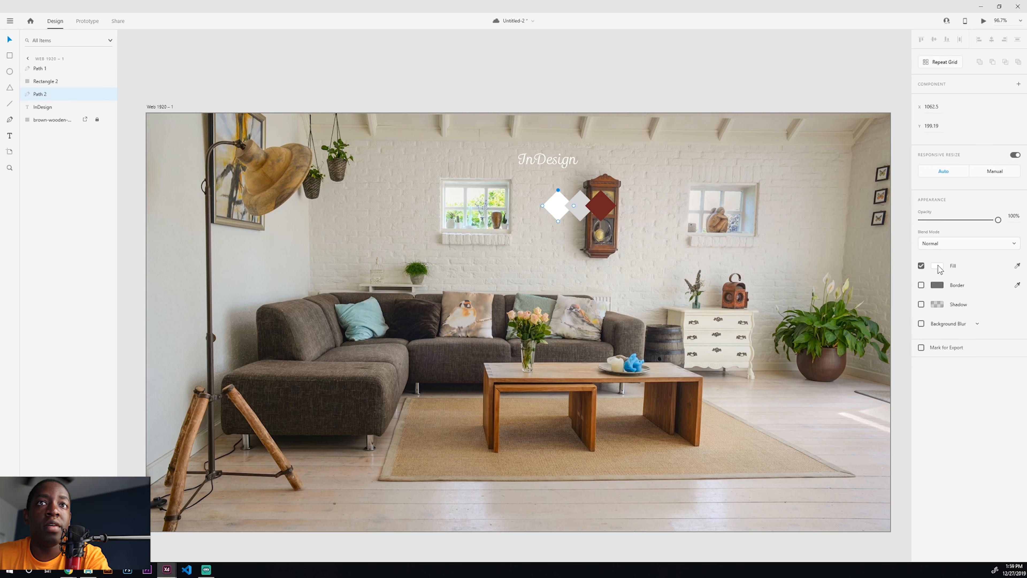
pyautogui.click(937, 267)
pyautogui.write('#4D4D4D')
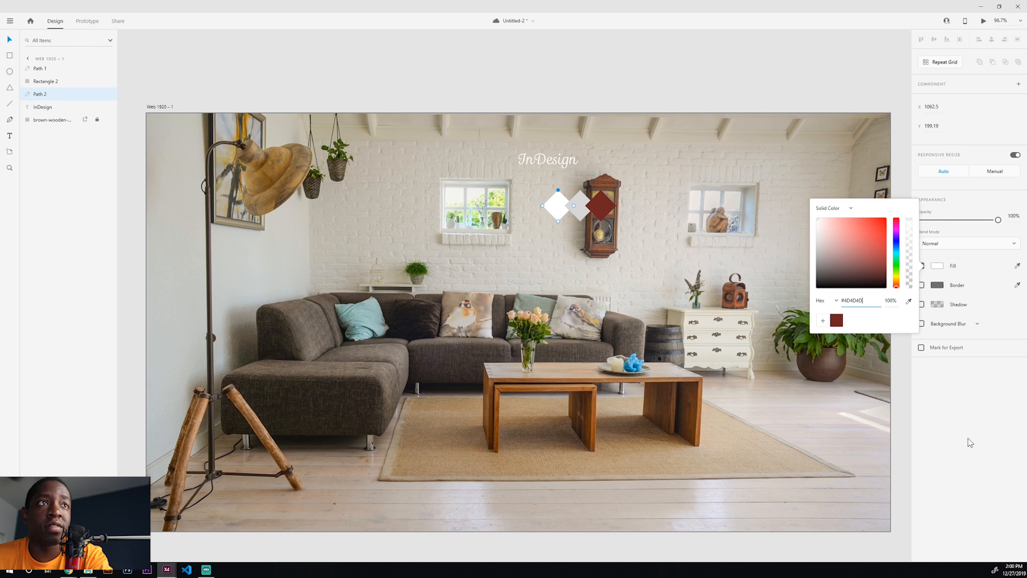
pyautogui.press('Return')
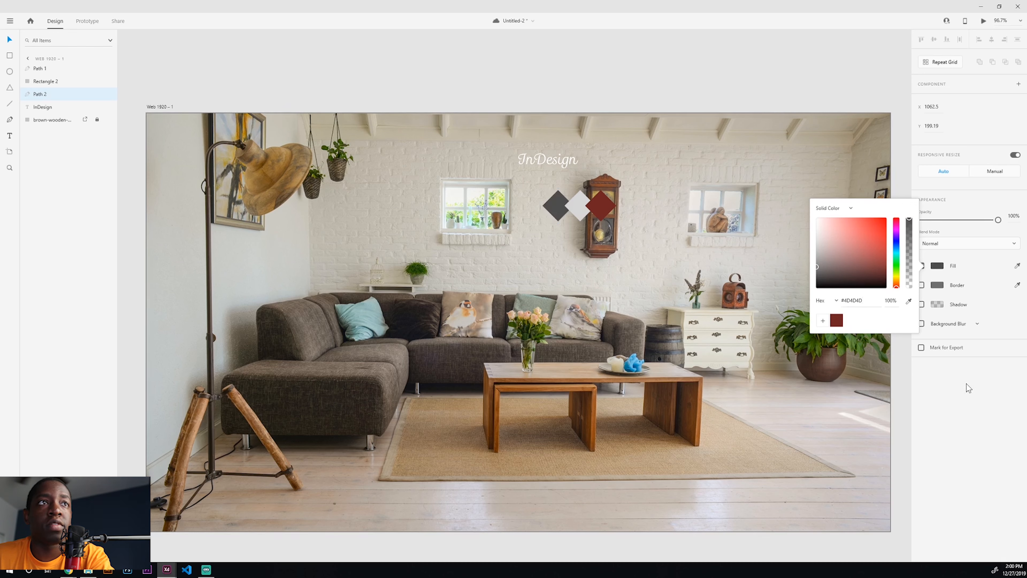
pyautogui.click(964, 404)
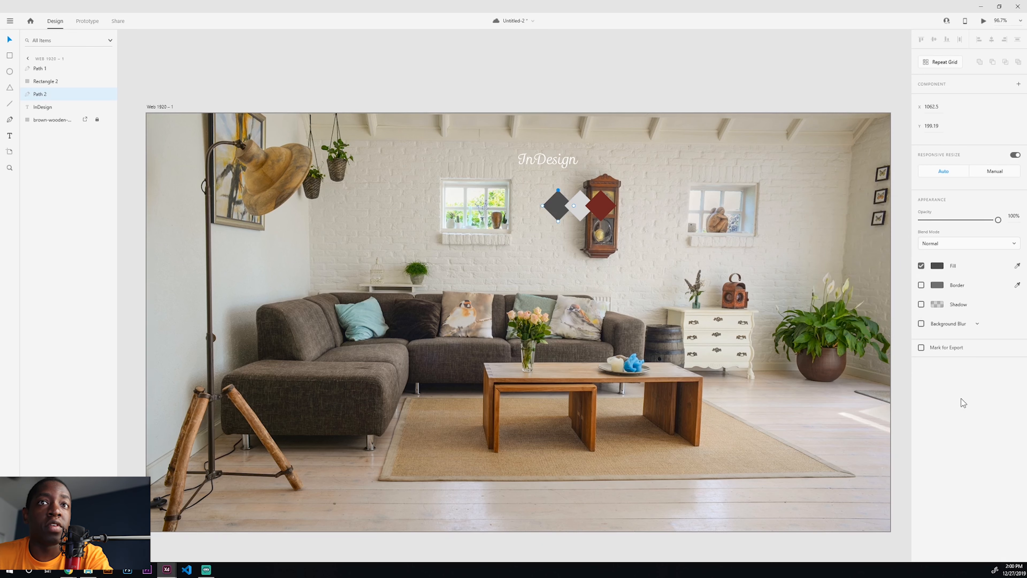
# Save the middle diamond's light grey fill as a reusable color swatch
pyautogui.click(579, 206)
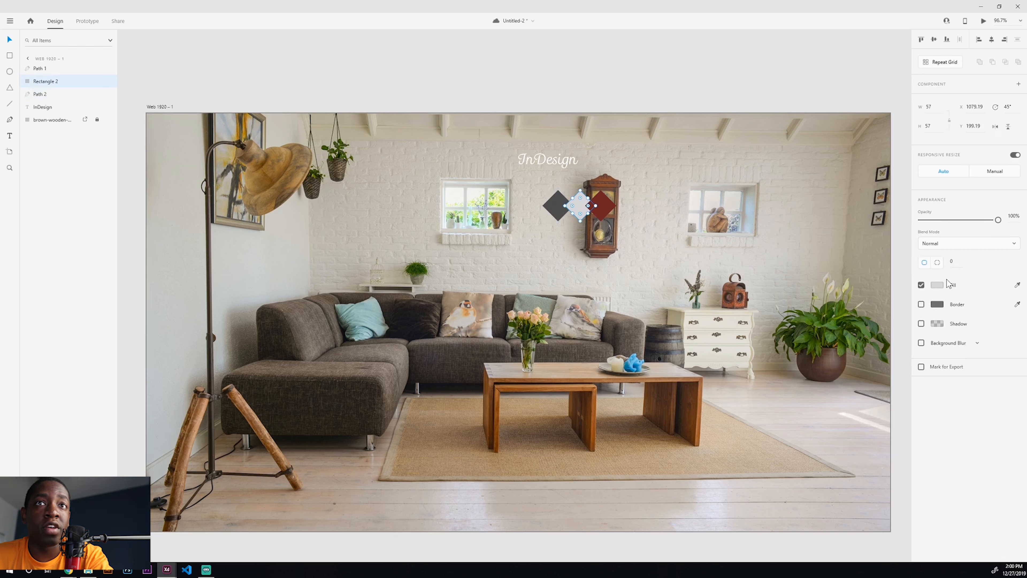
pyautogui.click(938, 285)
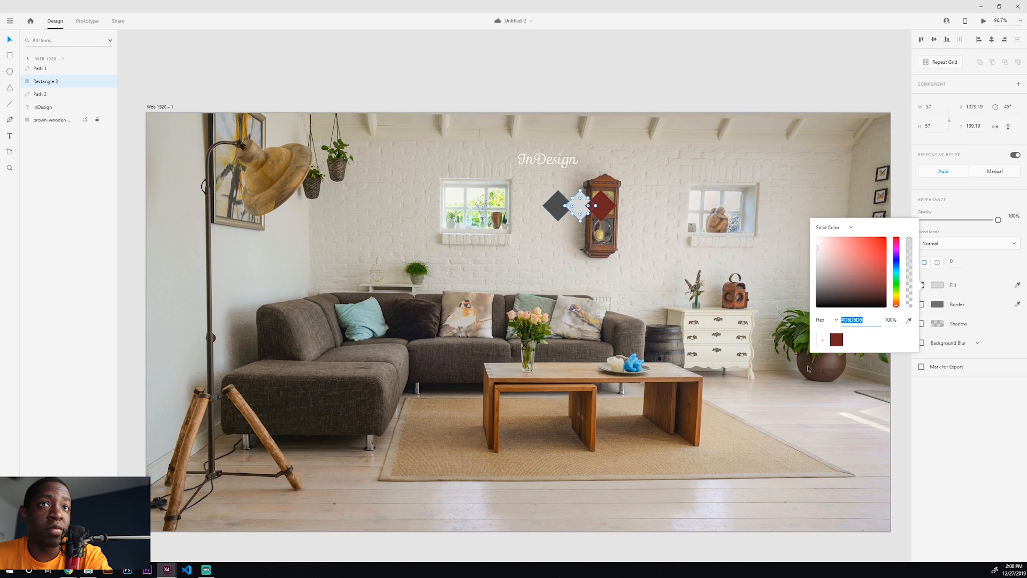
pyautogui.click(823, 342)
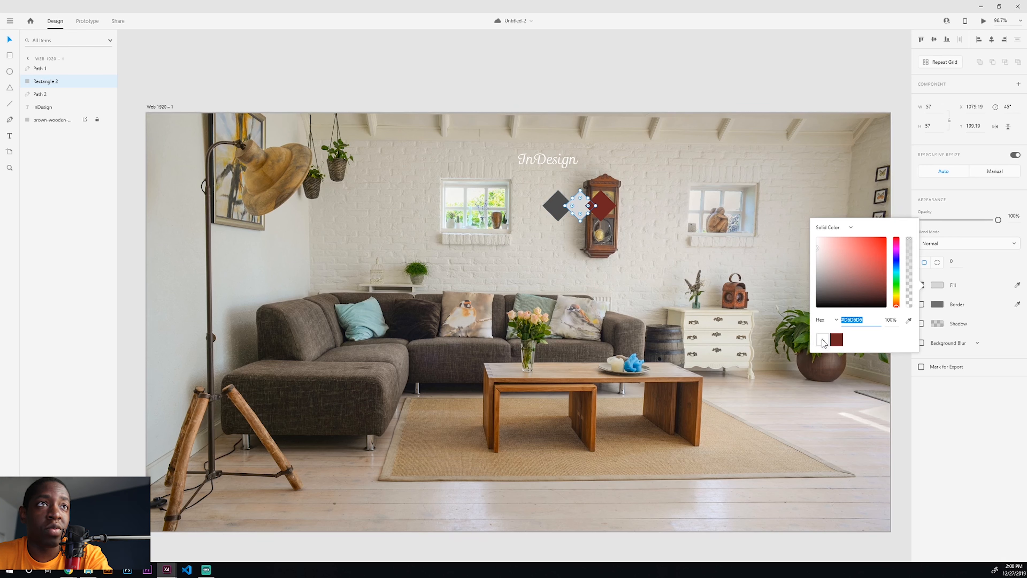
# Save the leftmost diamond's dark grey fill as a reusable color swatch
pyautogui.click(554, 216)
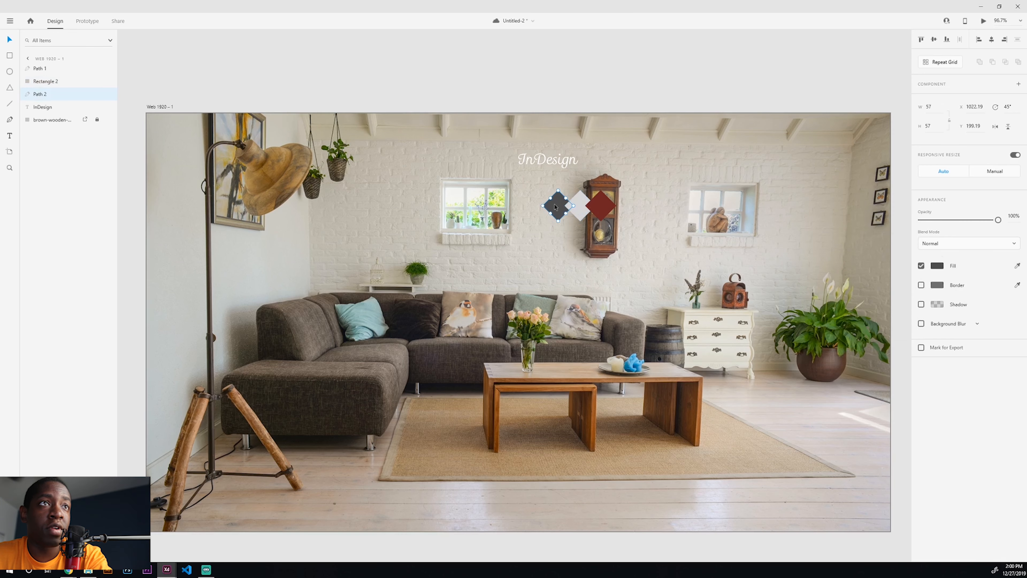
pyautogui.click(937, 266)
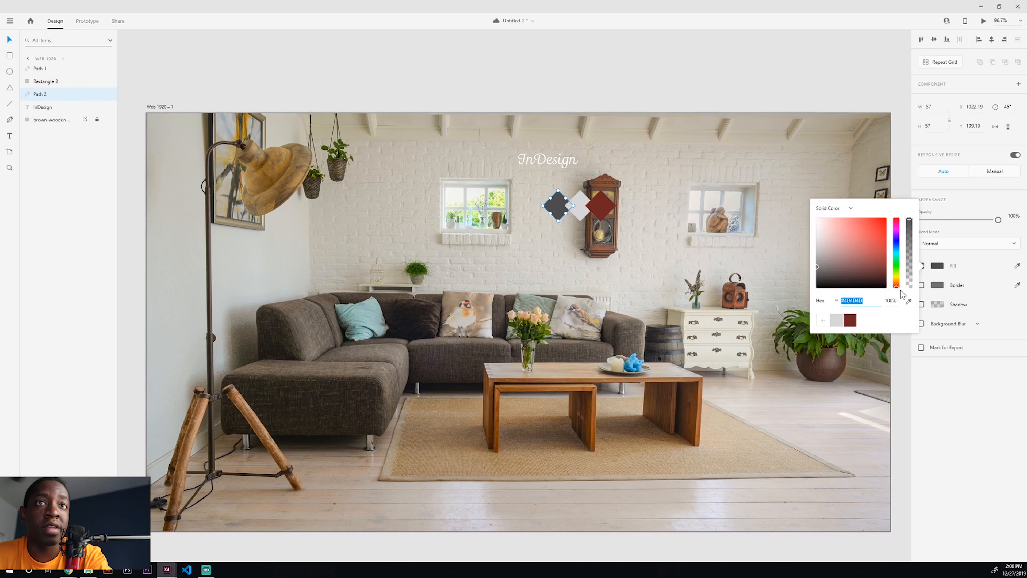
pyautogui.click(824, 322)
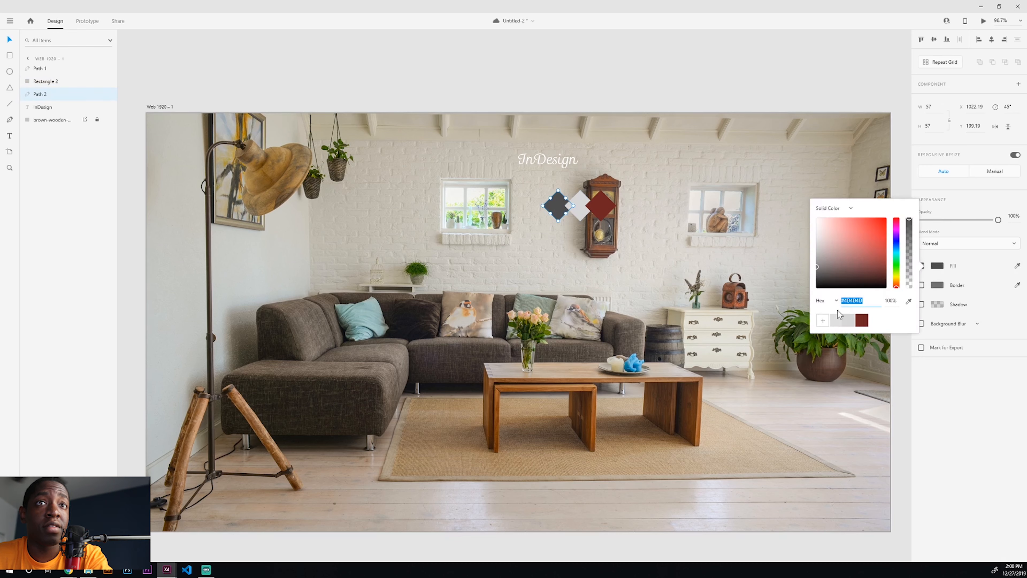
pyautogui.click(937, 286)
pyautogui.click(938, 288)
pyautogui.click(938, 288)
pyautogui.click(971, 373)
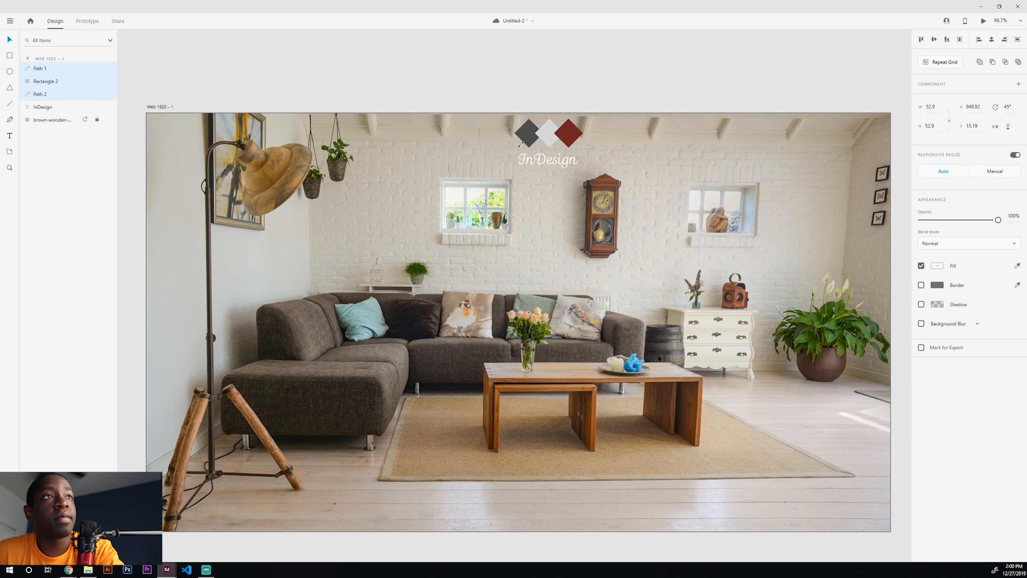
# Scale the row of three diamonds down to about 32 px each and place it directly above the "InDesign" text
pyautogui.moveTo(535, 126)
pyautogui.mouseDown()
pyautogui.moveTo(556, 136)
pyautogui.moveTo(547, 142)
pyautogui.mouseUp()
pyautogui.click(558, 190)
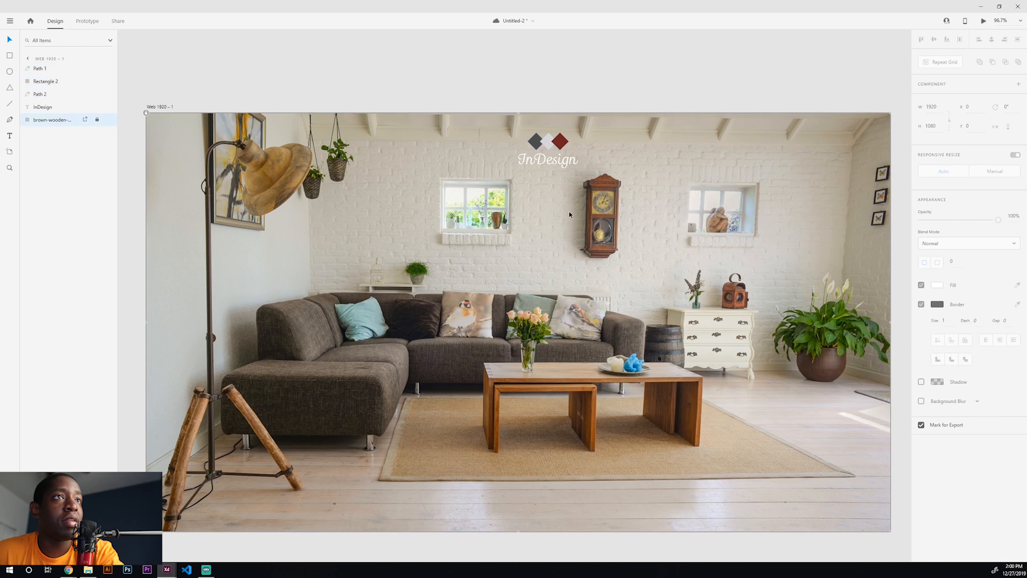
# Try to center-align all the diamonds with the "InDesign" text, and undo the alignment
pyautogui.hotkey('ctrl', 'a')
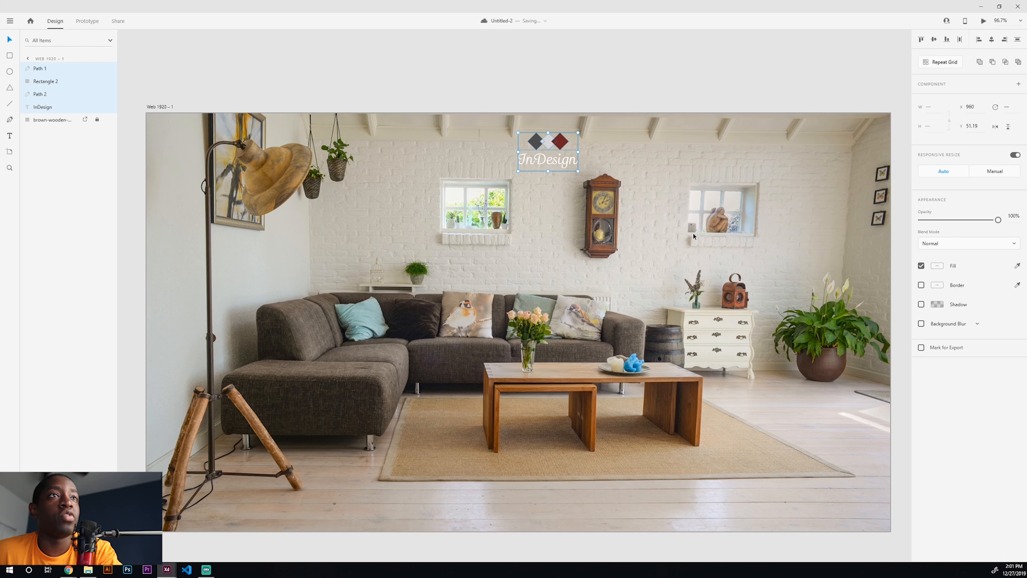
pyautogui.hotkey('shift', 'c')
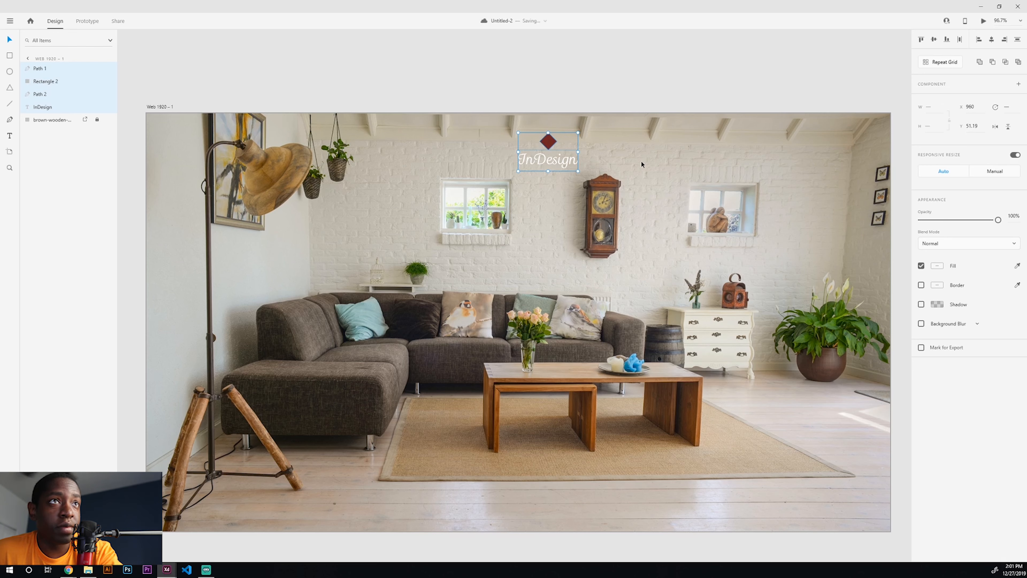
pyautogui.hotkey('ctrl', 'z')
pyautogui.click(670, 173)
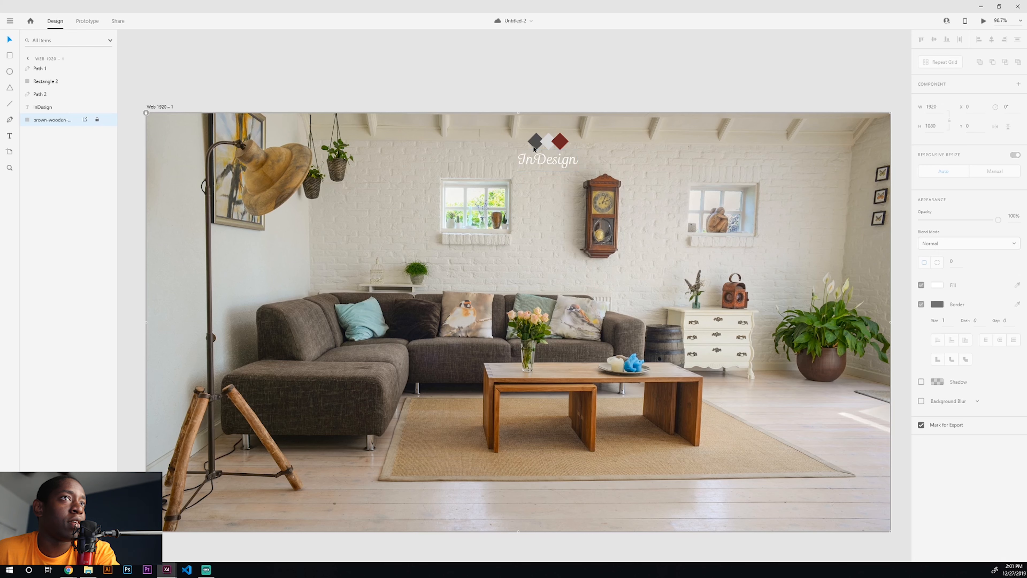
# Group the three diamonds and rename the group LOGO
pyautogui.click(548, 142)
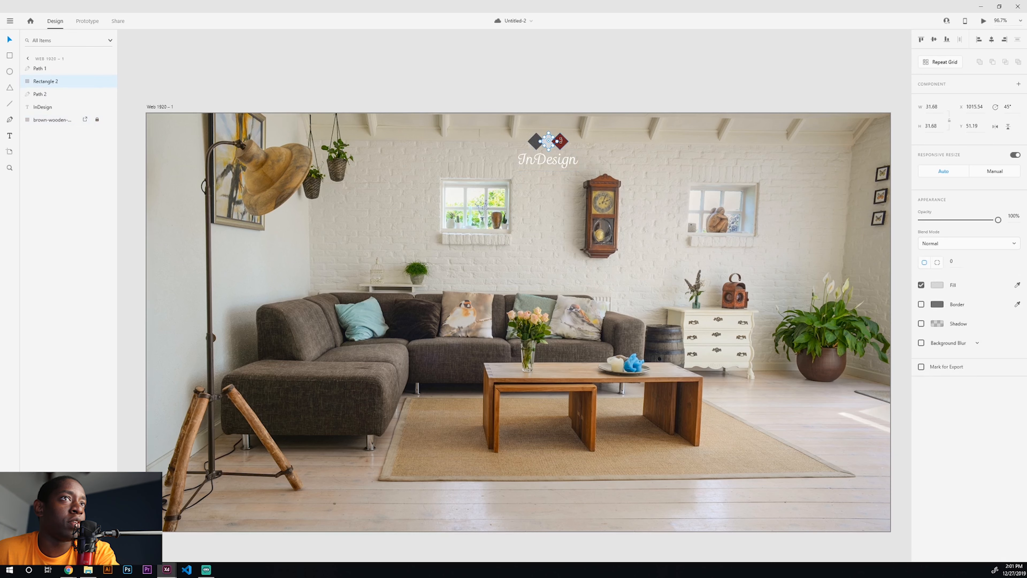
pyautogui.click(562, 141)
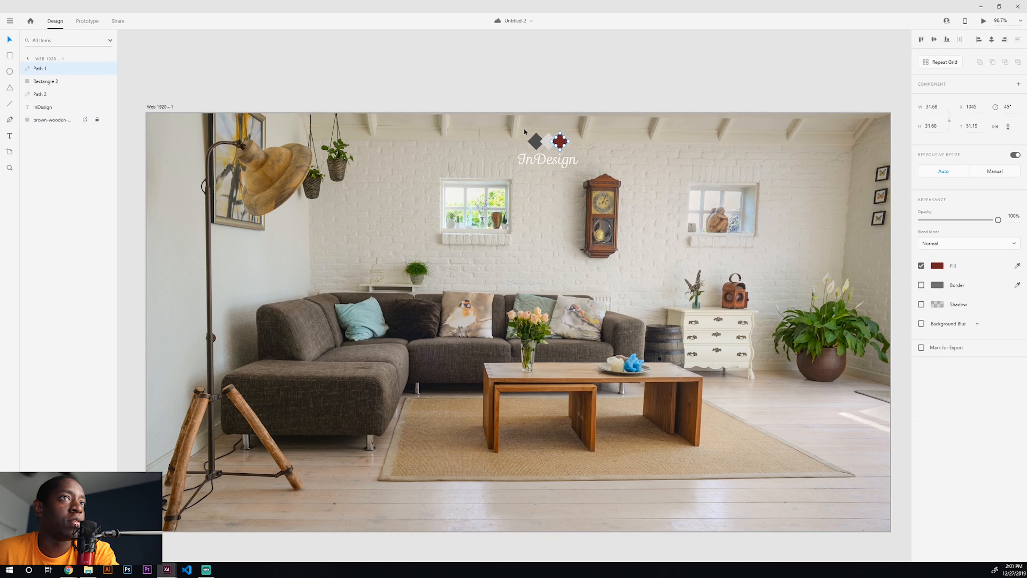
pyautogui.moveTo(534, 130); pyautogui.dragTo(573, 144)
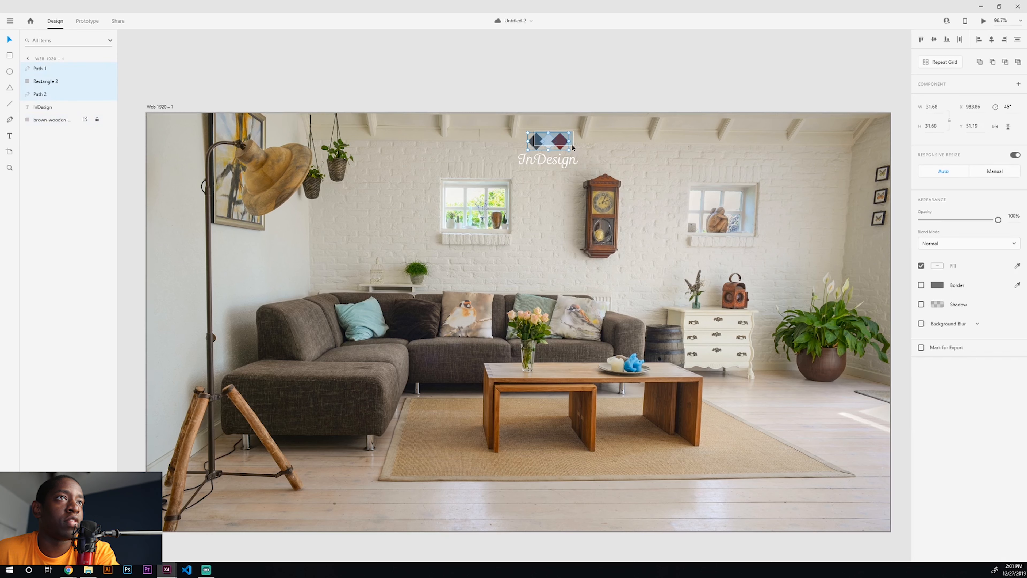
pyautogui.hotkey('ctrl', 'g')
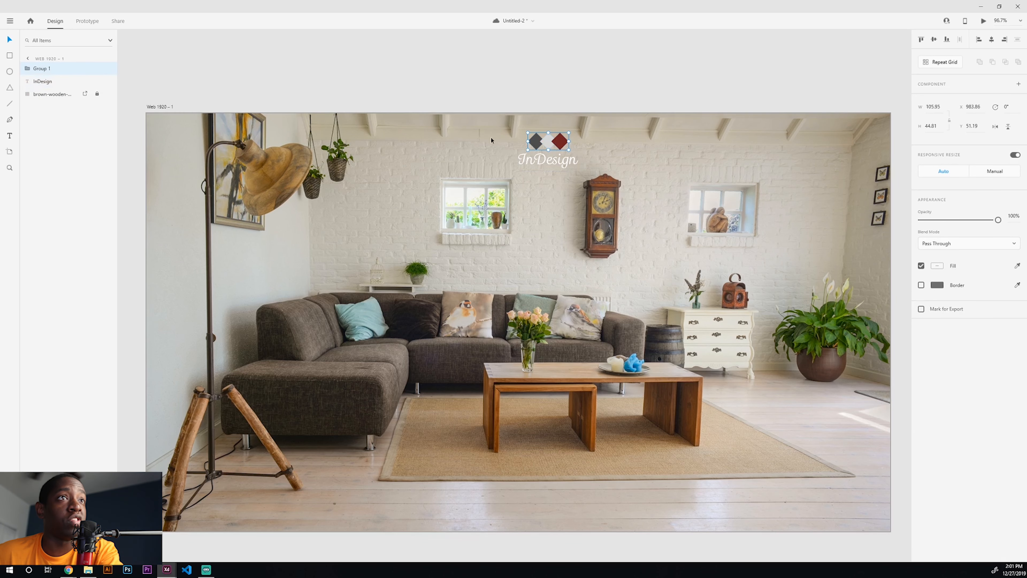
pyautogui.doubleClick(46, 68)
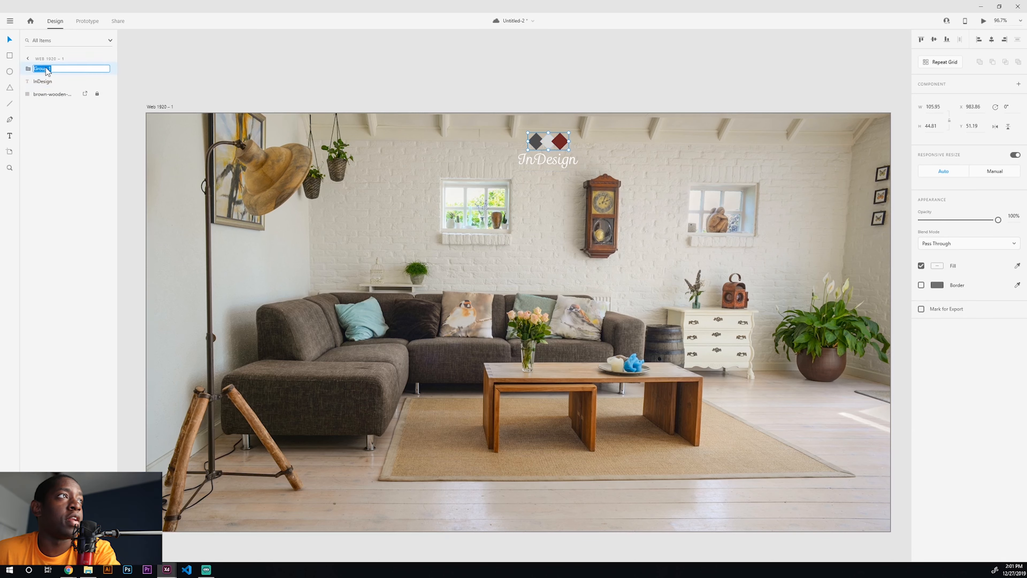
pyautogui.write('LOGO')
pyautogui.press('Return')
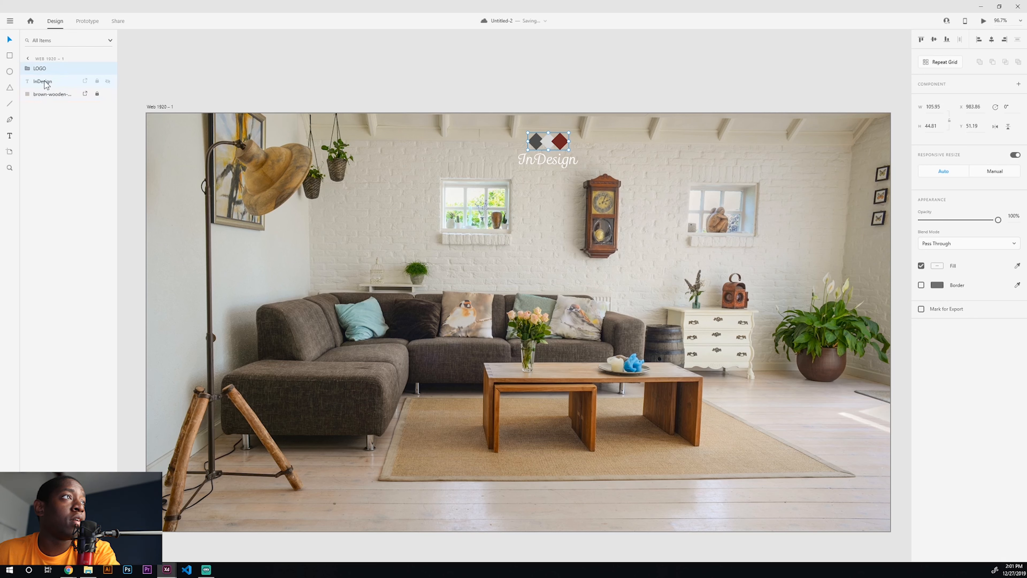
# Move the "InDesign" text layer into the LOGO group, collapse the group and select it on the artboard
pyautogui.moveTo(44, 80); pyautogui.dragTo(42, 66)
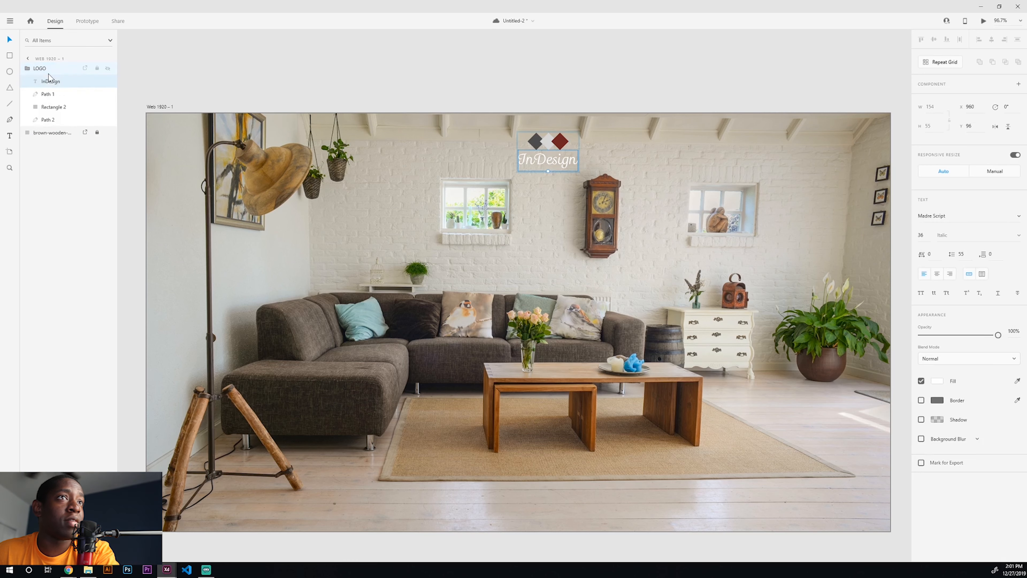
pyautogui.click(31, 67)
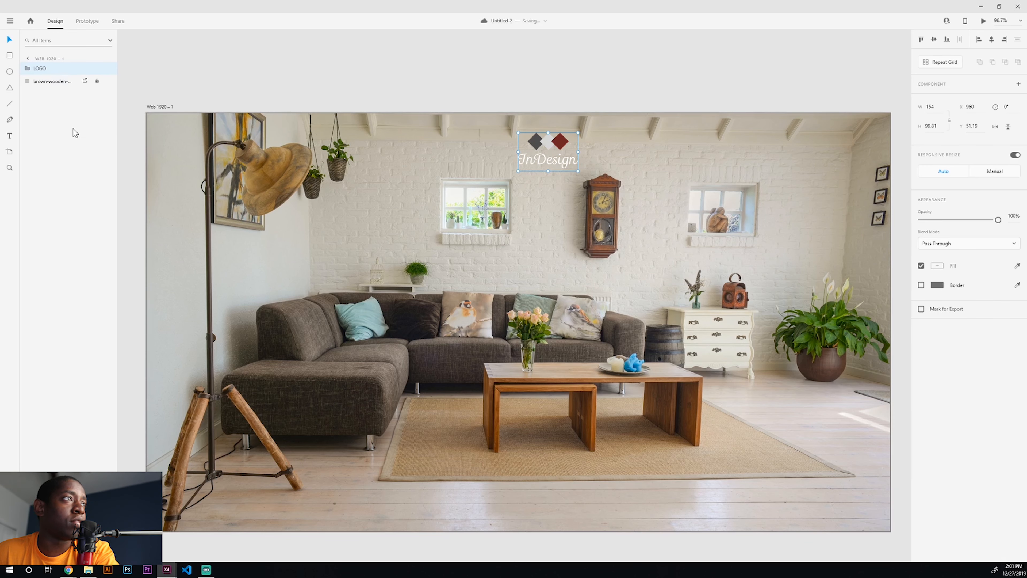
pyautogui.click(41, 82)
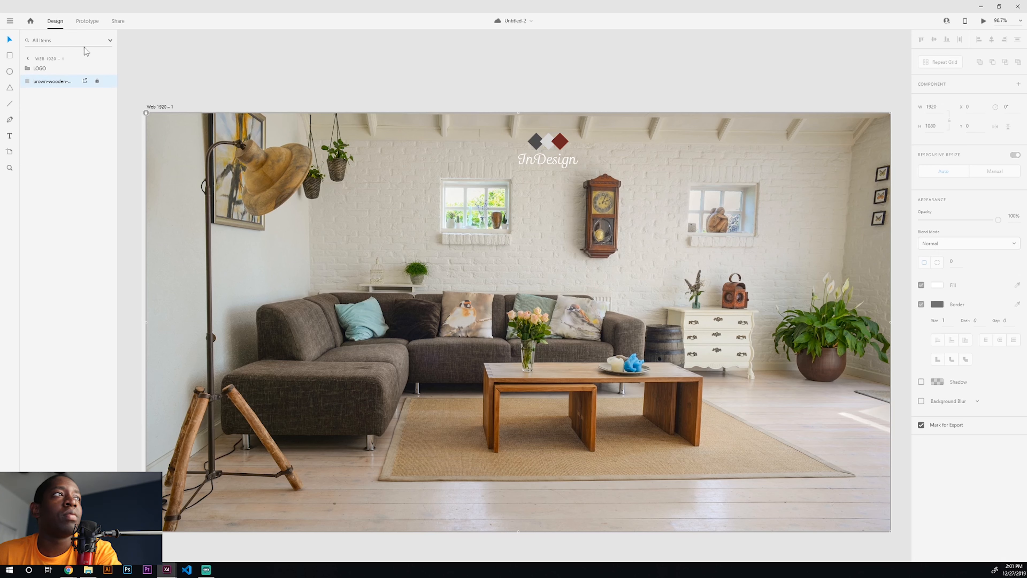
pyautogui.click(553, 165)
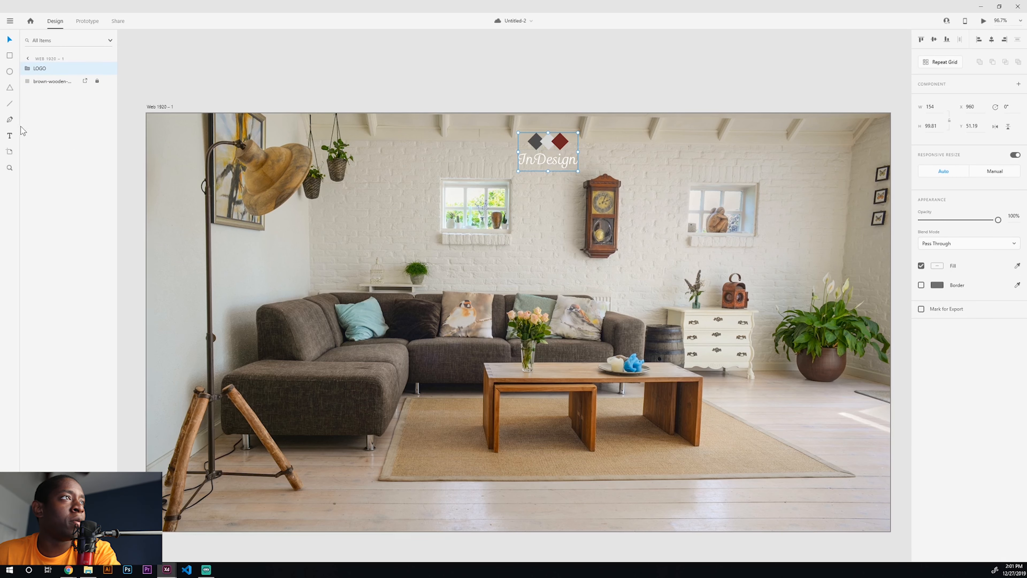
# Draw a 1920 × 1080 rectangle covering the whole artboard and remove its border
pyautogui.click(10, 55)
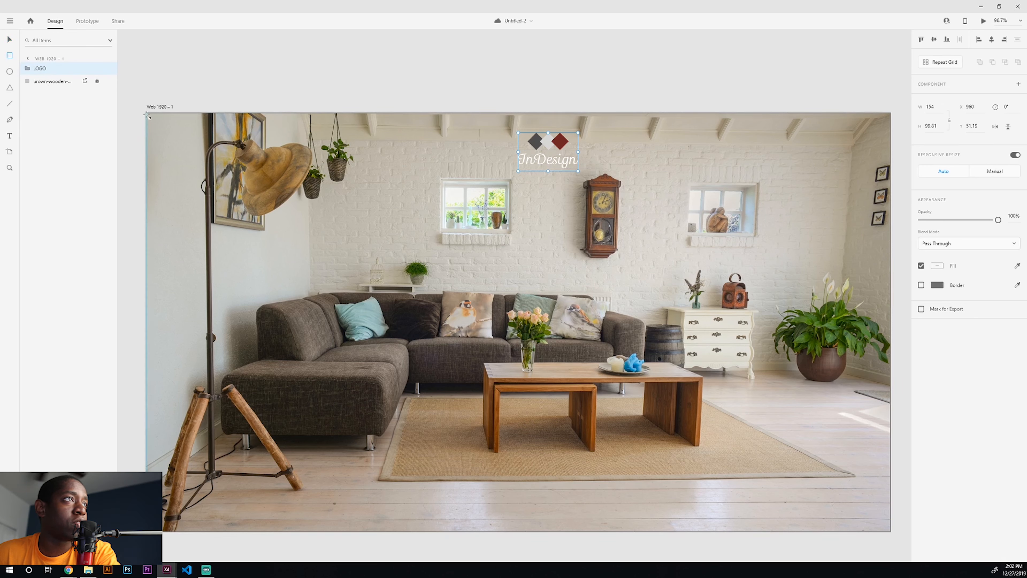
pyautogui.click(44, 83)
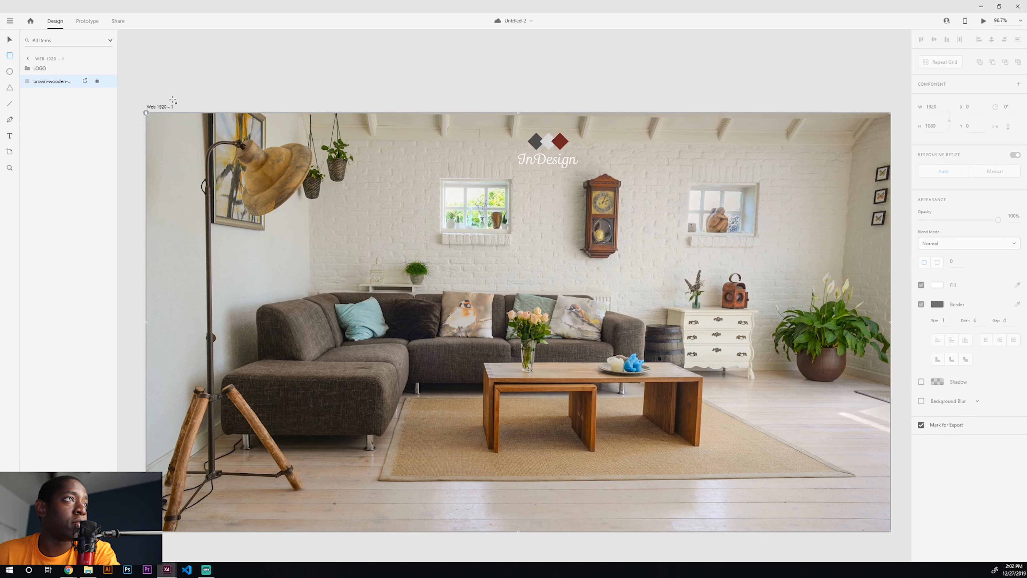
pyautogui.press('v')
pyautogui.click(135, 90)
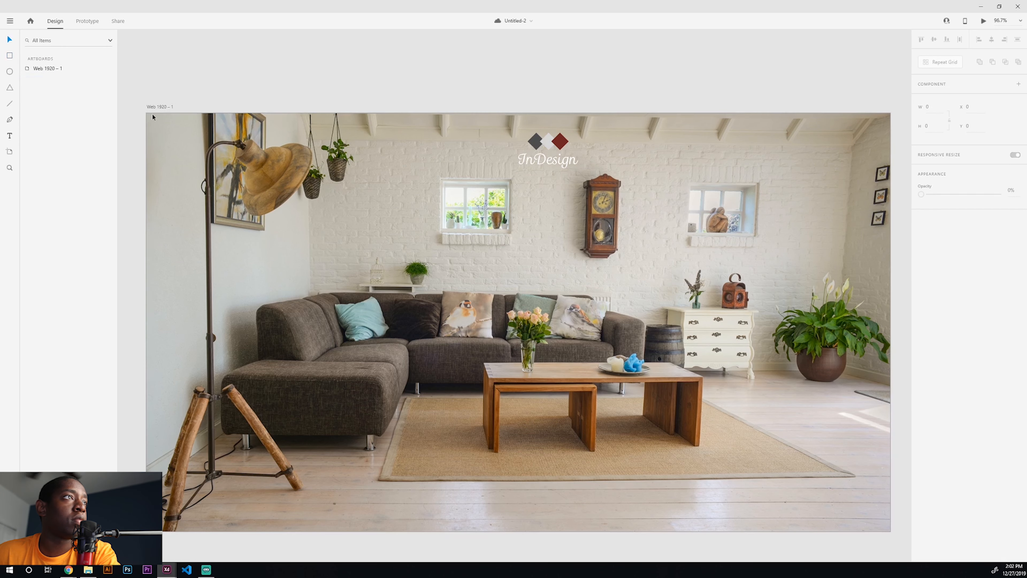
pyautogui.press('r')
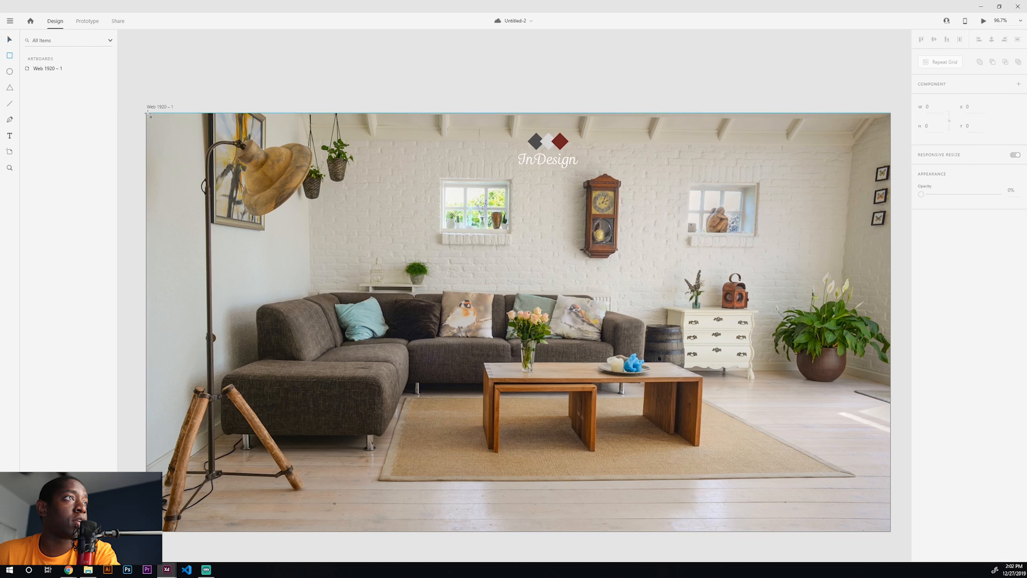
pyautogui.moveTo(152, 114); pyautogui.dragTo(627, 58)
pyautogui.click(921, 305)
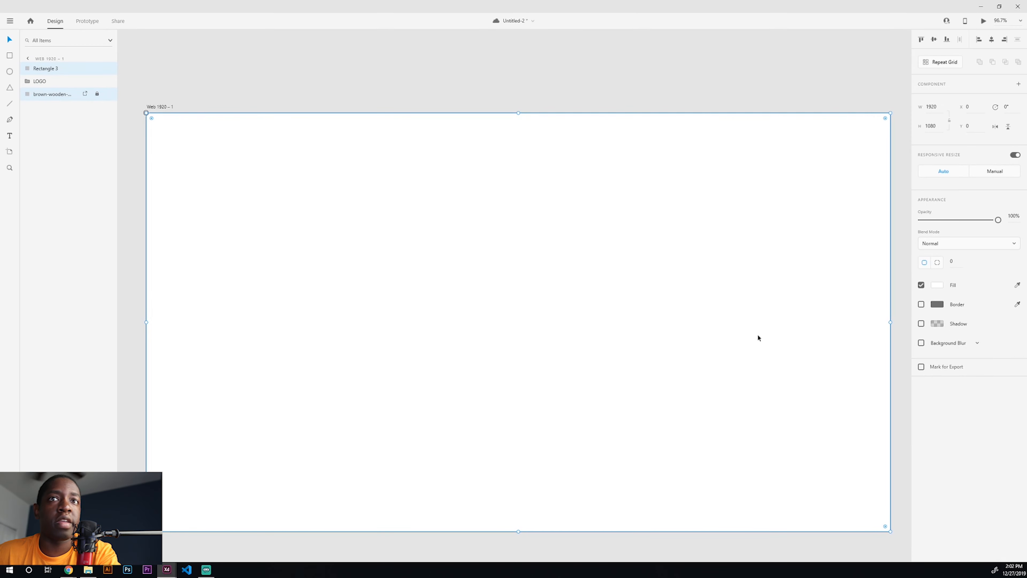
# Move the new rectangle's layer below the collapsed LOGO group and above the living-room photo
pyautogui.moveTo(52, 69); pyautogui.dragTo(55, 89)
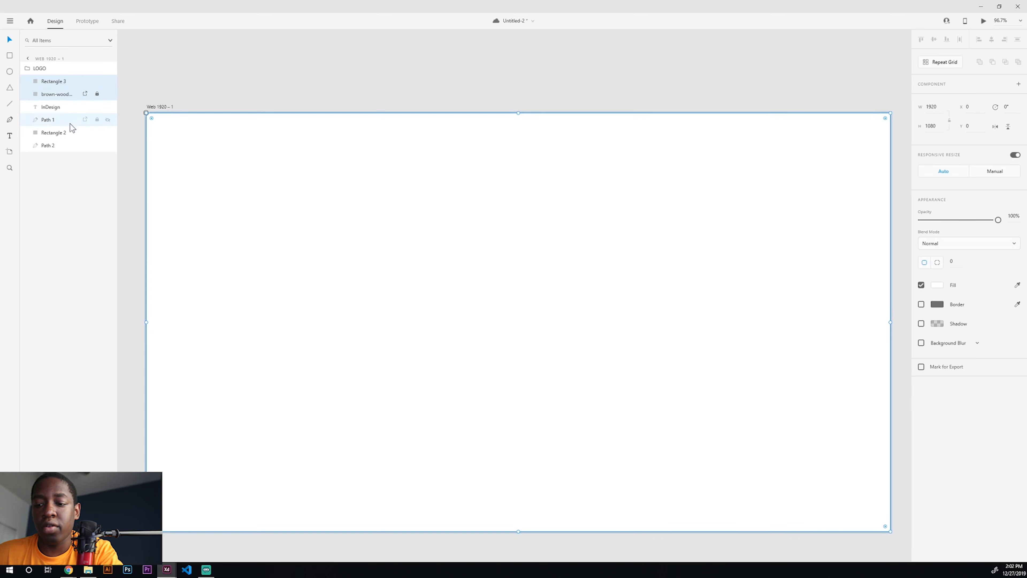
pyautogui.hotkey('ctrl', 'z')
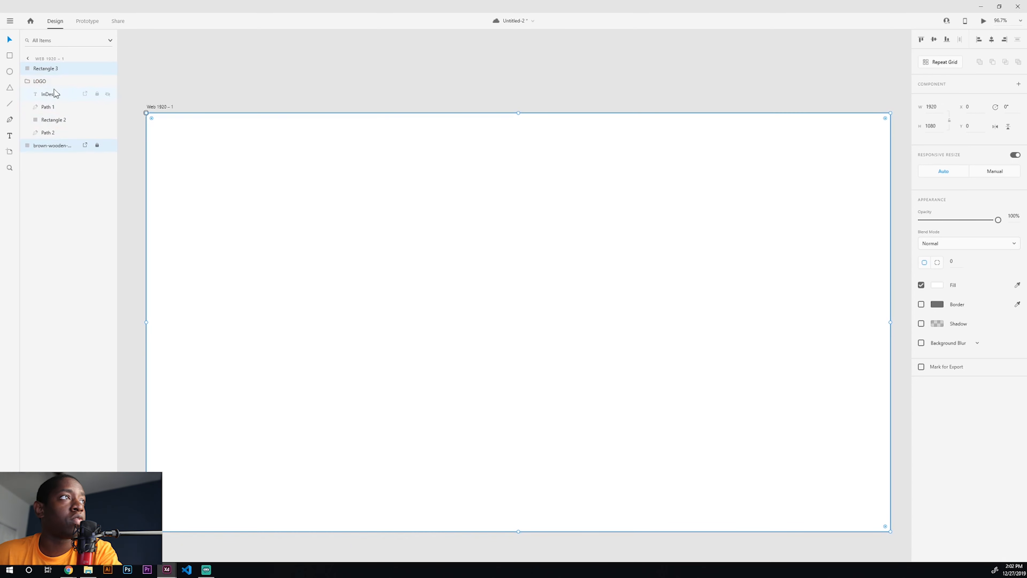
pyautogui.click(28, 81)
pyautogui.moveTo(30, 69); pyautogui.dragTo(34, 91)
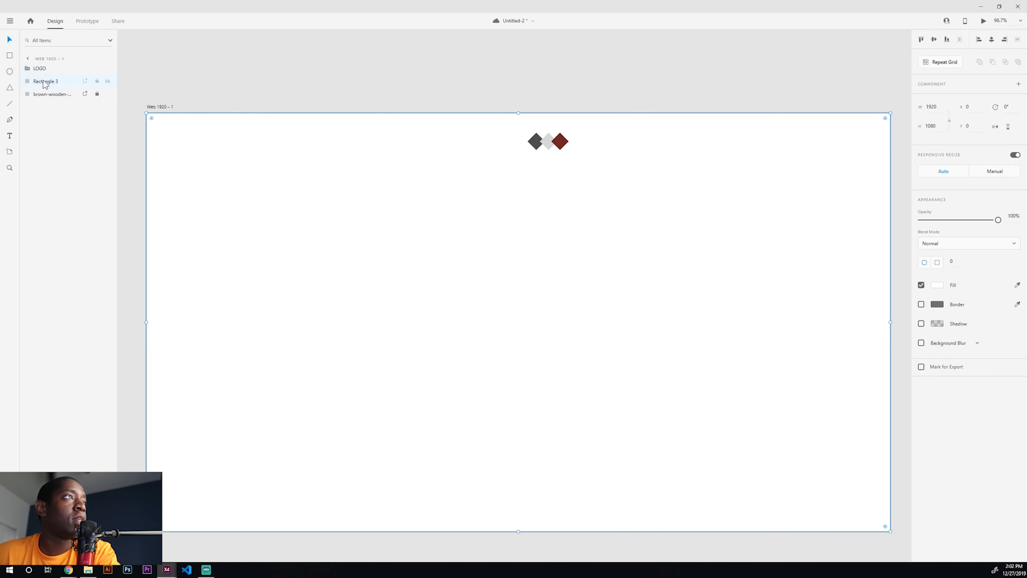
# Fill the full-artboard rectangle with a very dark gray, #2C2B2B
pyautogui.click(939, 287)
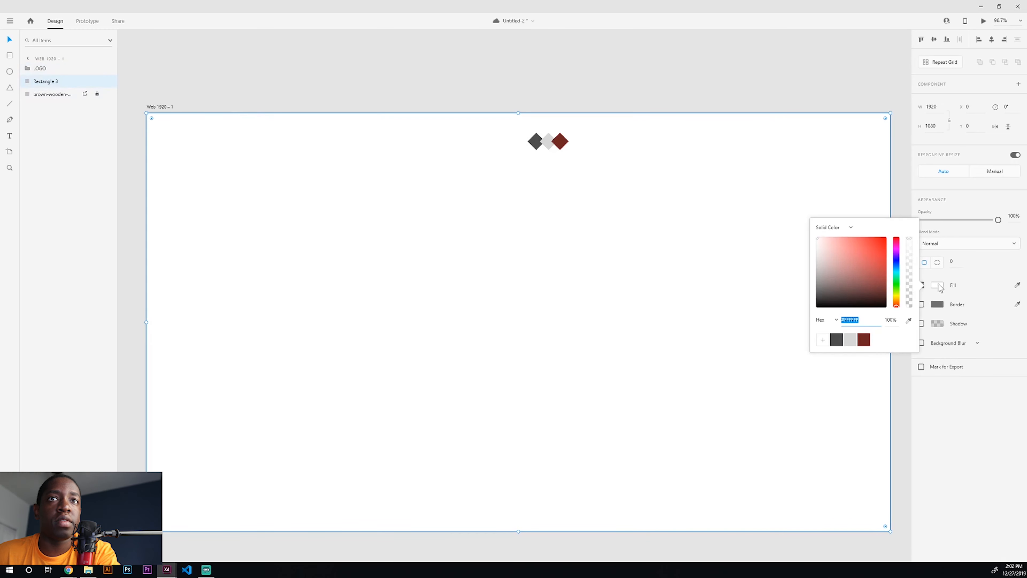
pyautogui.moveTo(821, 278); pyautogui.dragTo(804, 297)
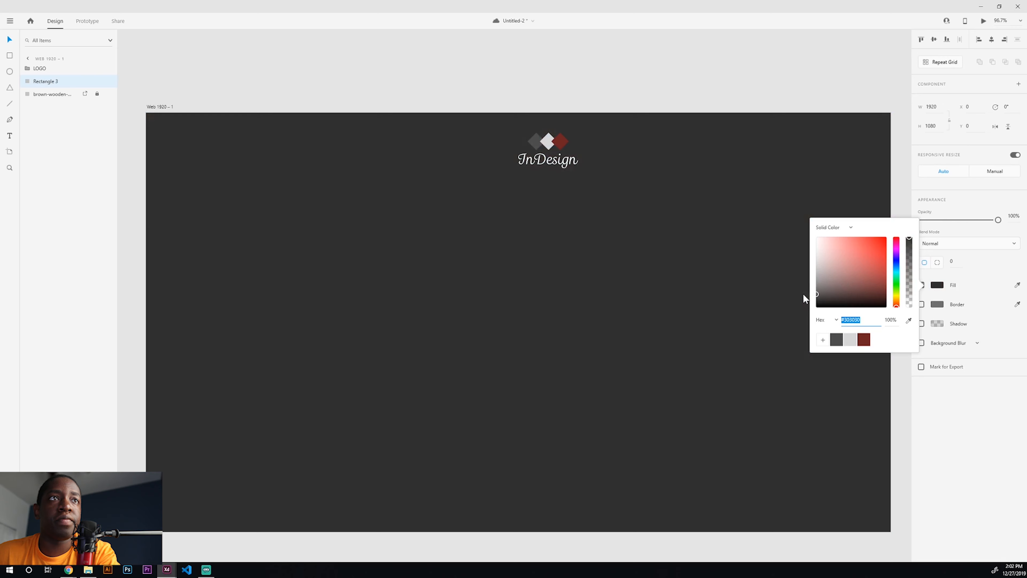
pyautogui.click(836, 340)
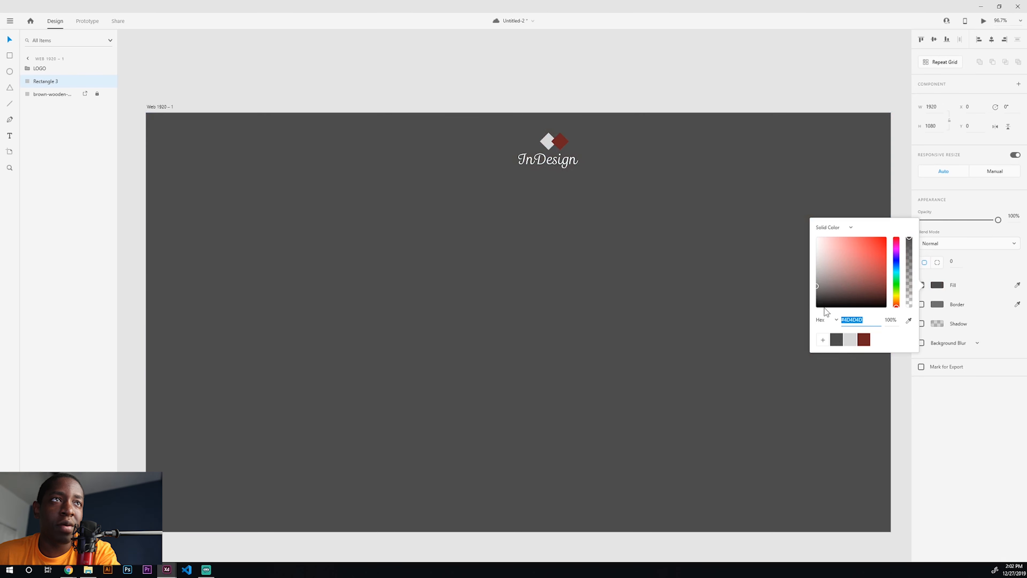
pyautogui.click(818, 288)
pyautogui.moveTo(817, 291); pyautogui.dragTo(817, 295)
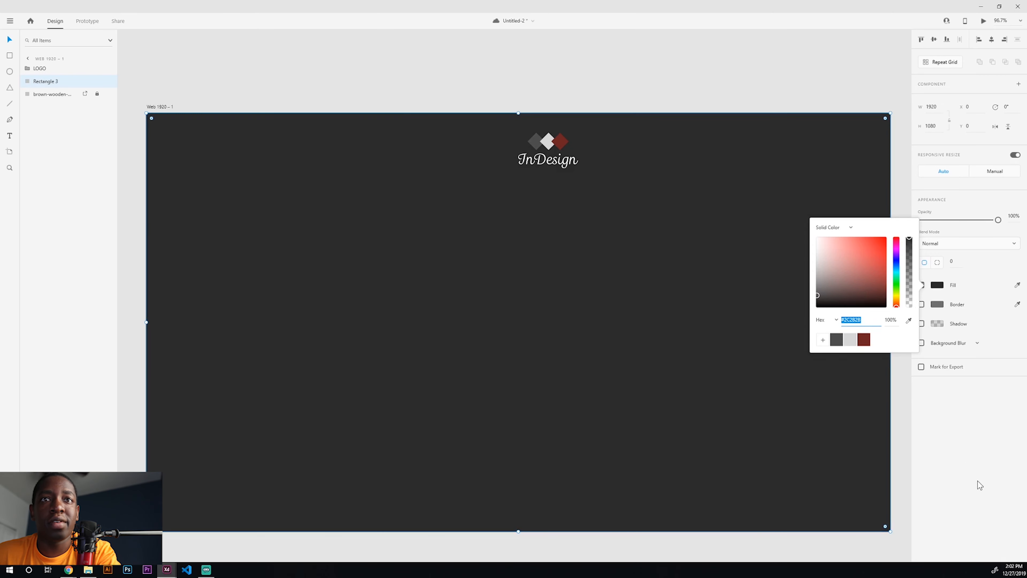
# Lower the dark rectangle's opacity to 15% so the living-room photo shows through
pyautogui.click(955, 460)
pyautogui.moveTo(997, 220); pyautogui.dragTo(937, 227)
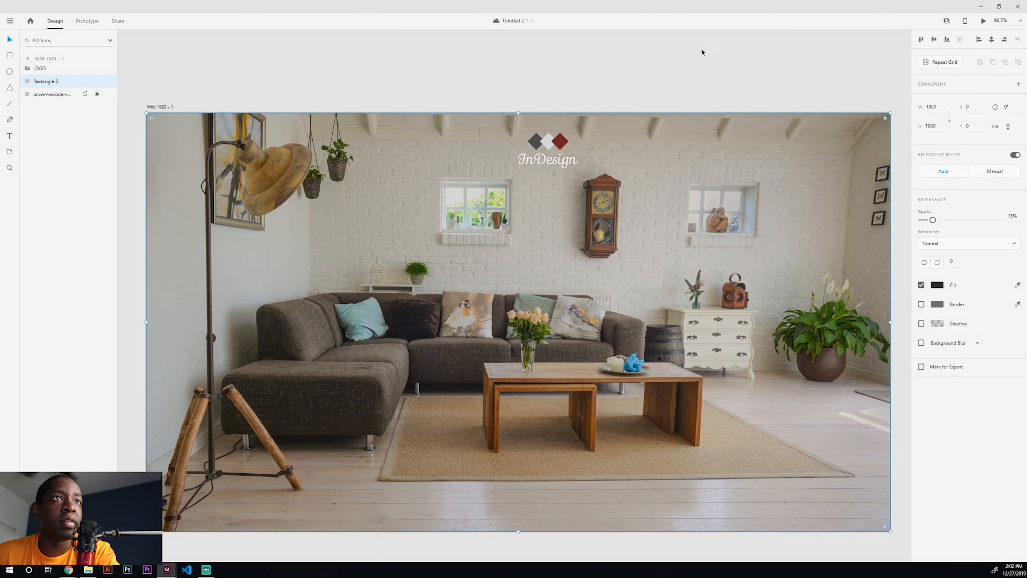
pyautogui.click(618, 68)
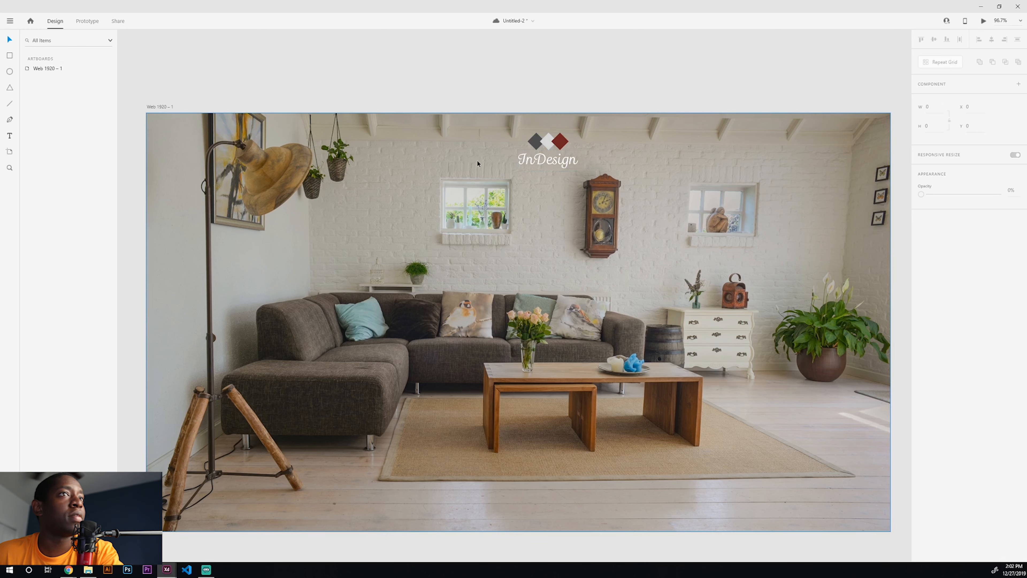
pyautogui.click(560, 157)
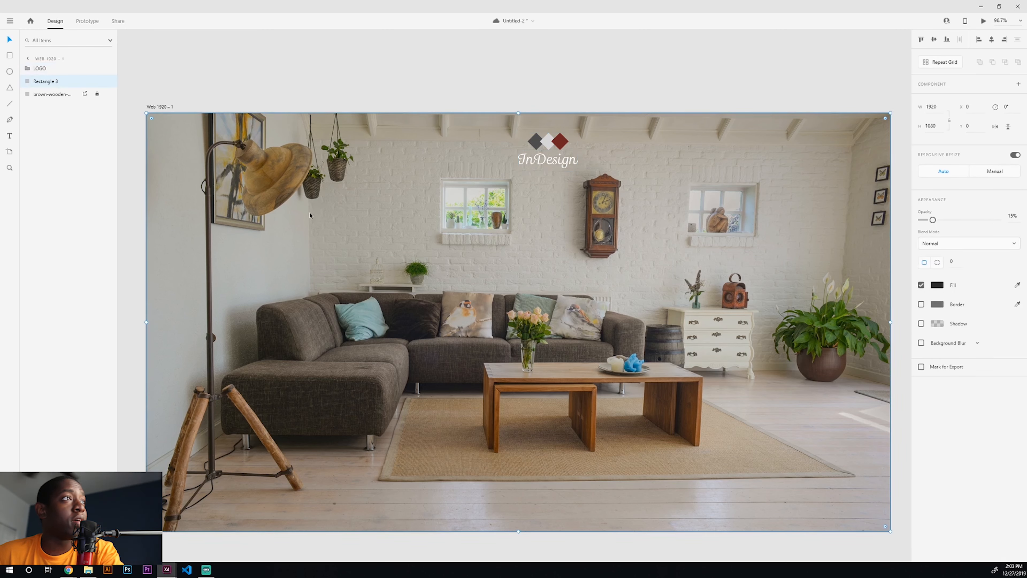
# Lock the dark rectangle and rename its layer "overlay"
pyautogui.click(329, 244)
pyautogui.doubleClick(51, 82)
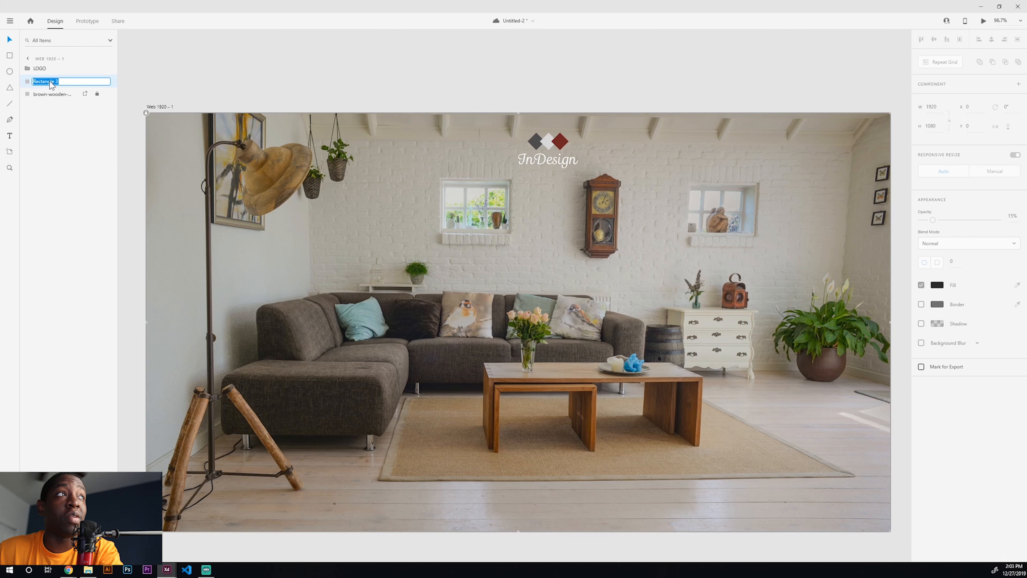
pyautogui.write('overlay')
pyautogui.press('Return')
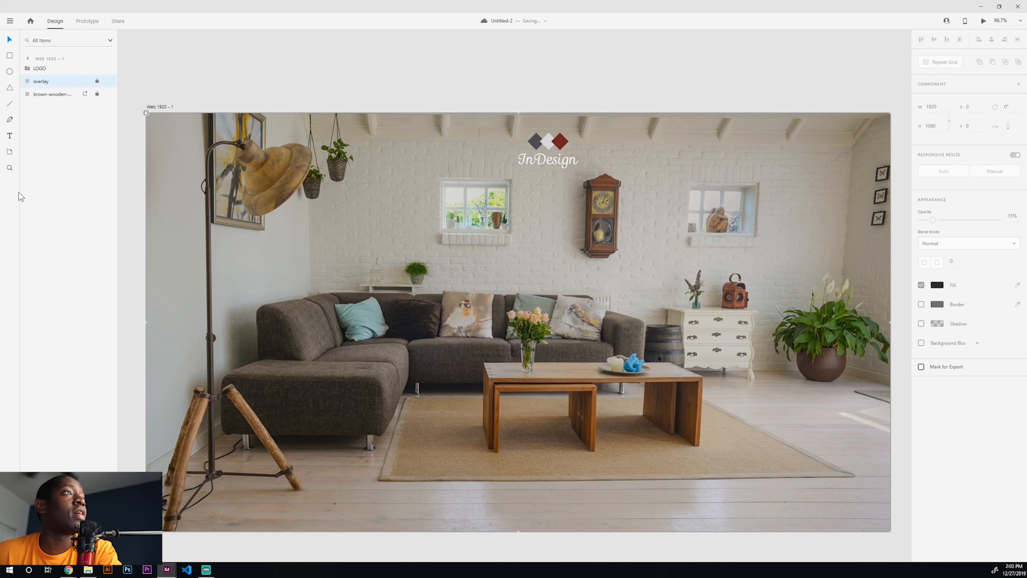
# Unlock the overlay and living-room photo layers and group them together
pyautogui.keyDown('shift'); pyautogui.click(50, 94); pyautogui.keyUp('shift')
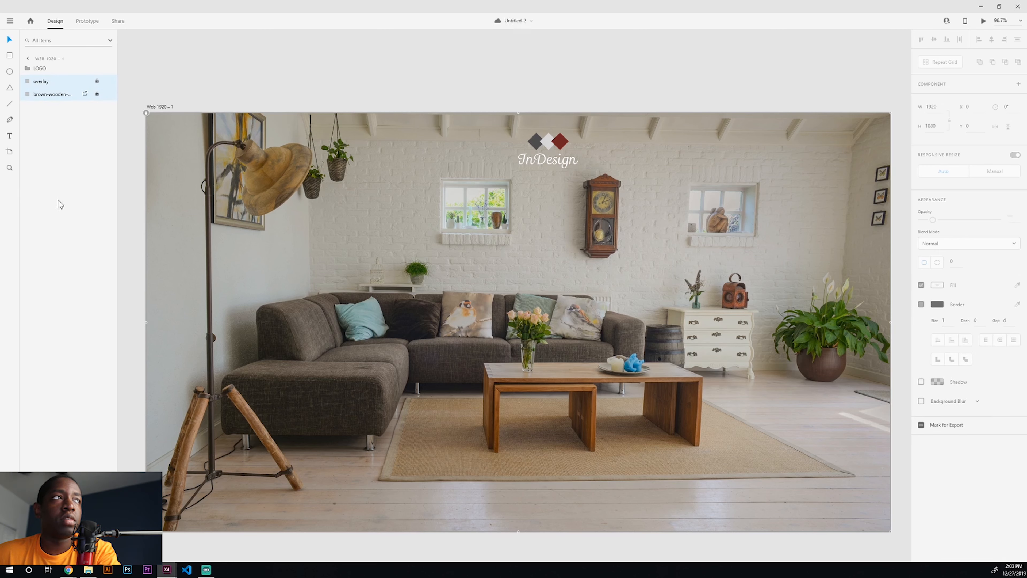
pyautogui.click(97, 81)
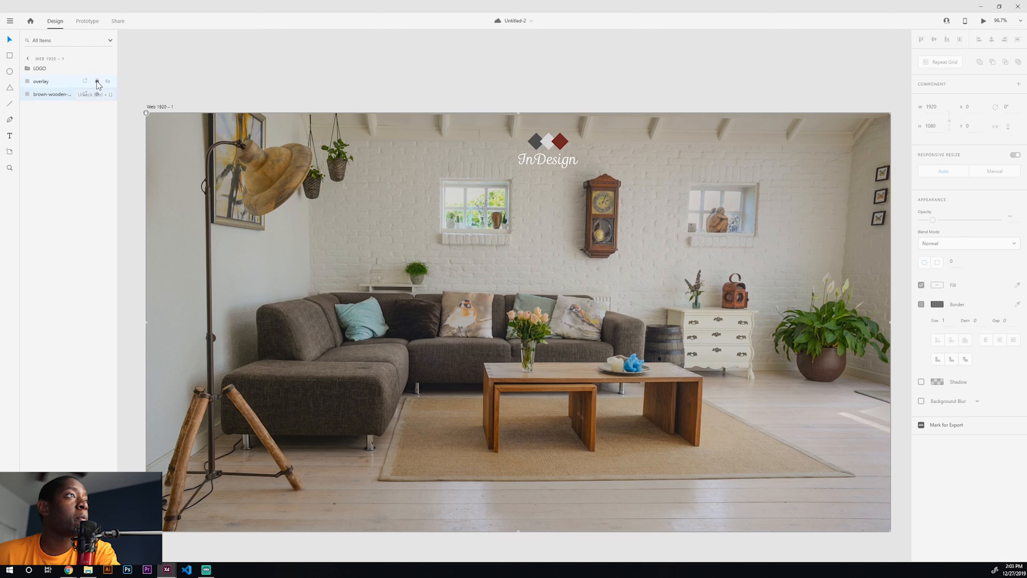
pyautogui.click(98, 94)
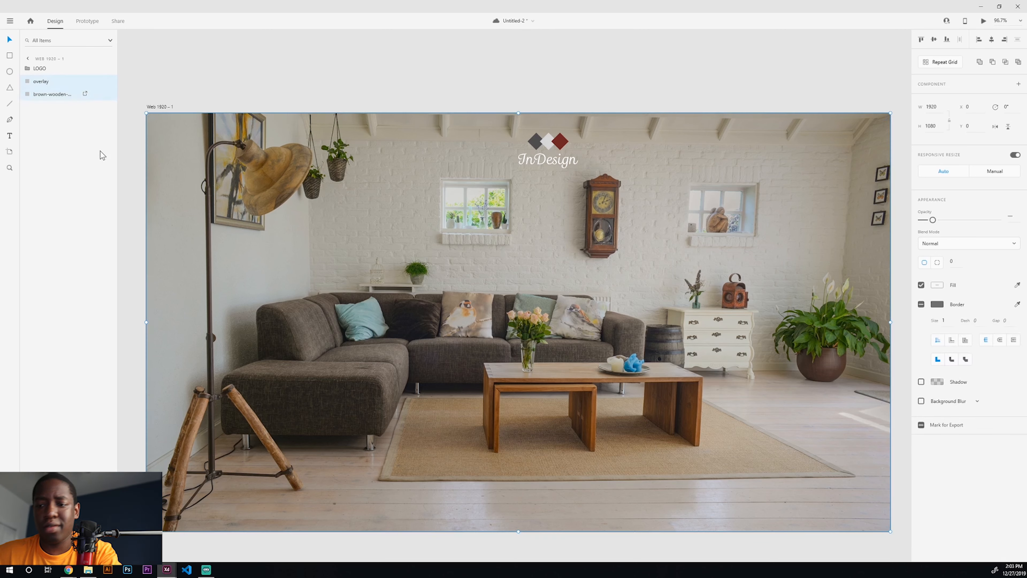
pyautogui.hotkey('ctrl', 'g')
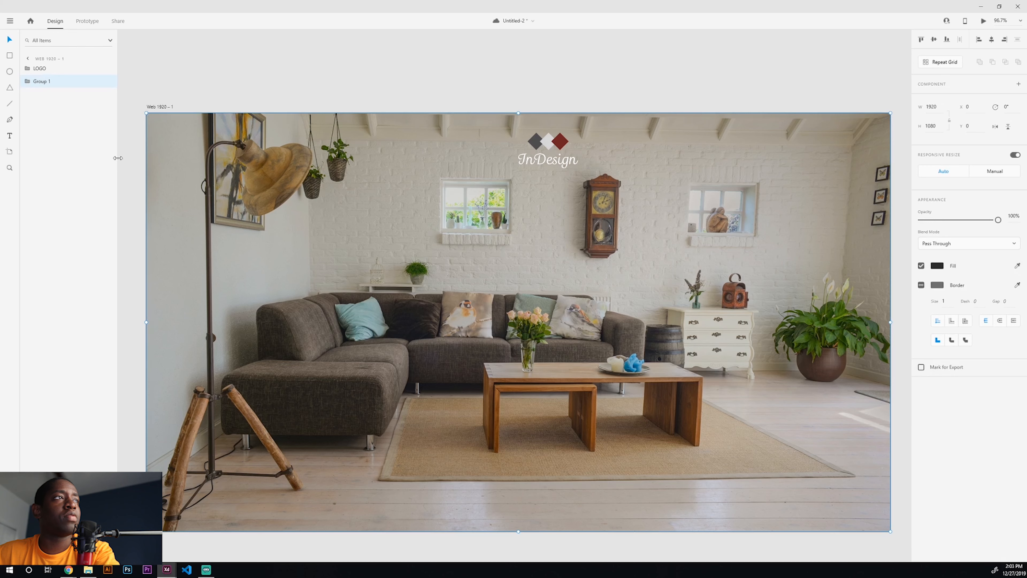
# Rename the group of overlay and photo "BG" and lock it
pyautogui.doubleClick(46, 82)
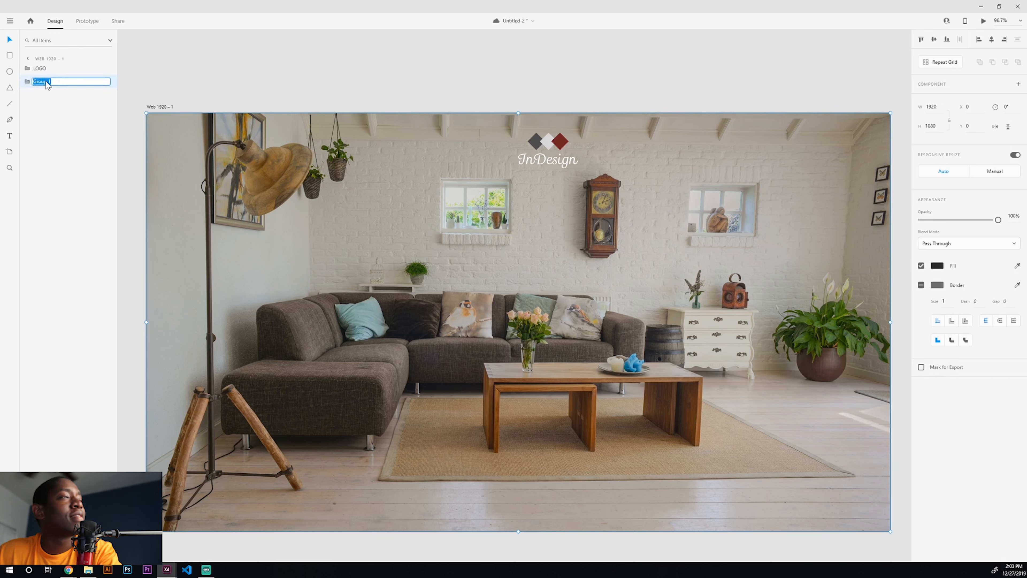
pyautogui.press('Return')
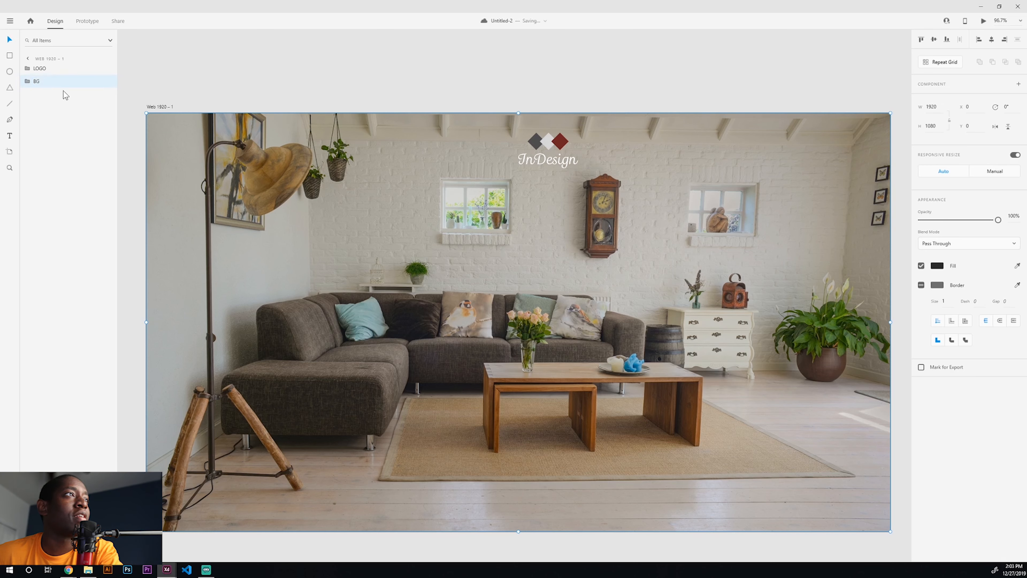
pyautogui.click(29, 81)
pyautogui.click(97, 81)
pyautogui.click(27, 81)
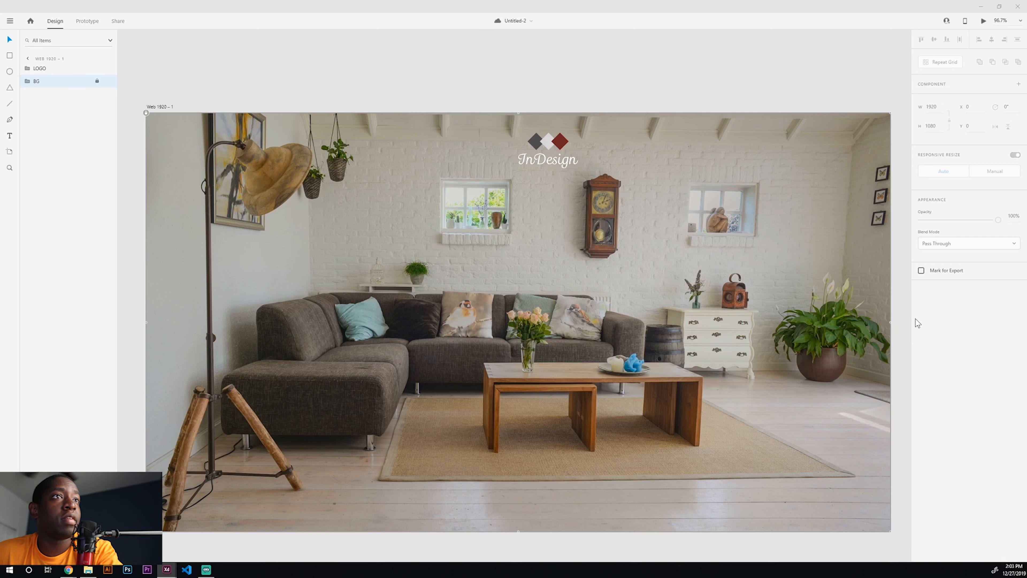
# Add a "How We Work" text object on the wall just below the InDesign logo
pyautogui.scroll(-1, 568, 251)
pyautogui.scroll(1, 568, 243)
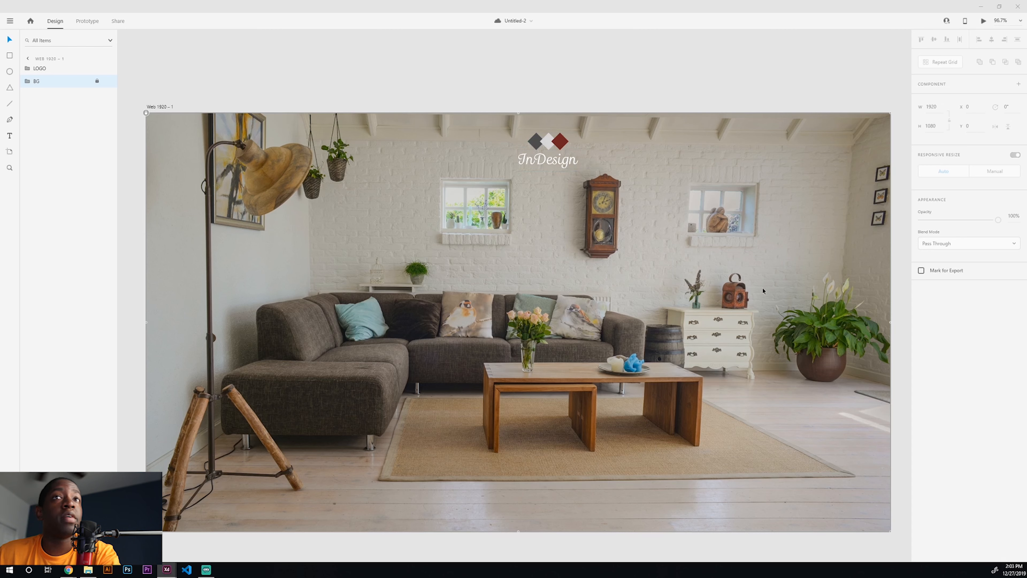
pyautogui.click(9, 135)
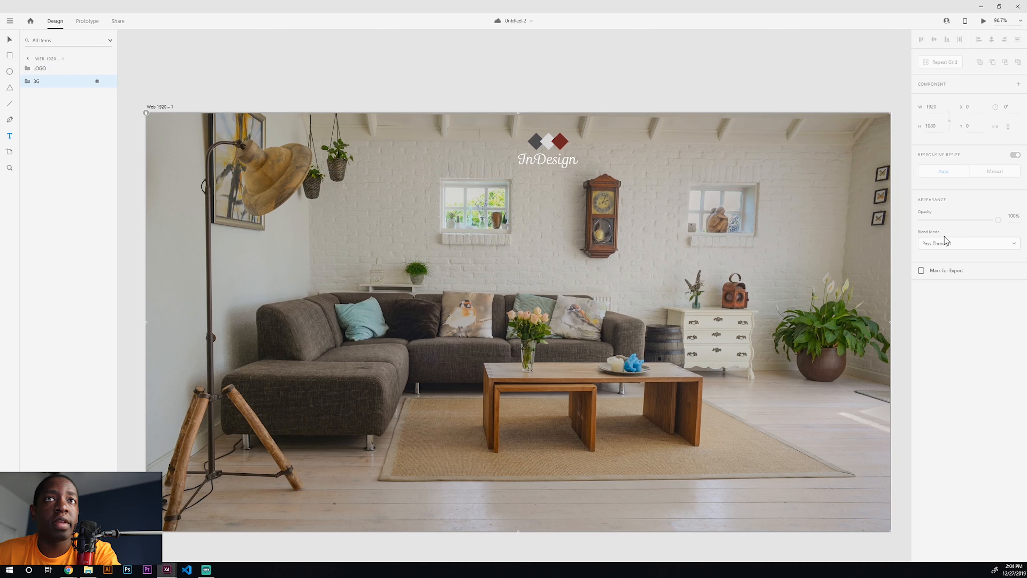
pyautogui.click(542, 202)
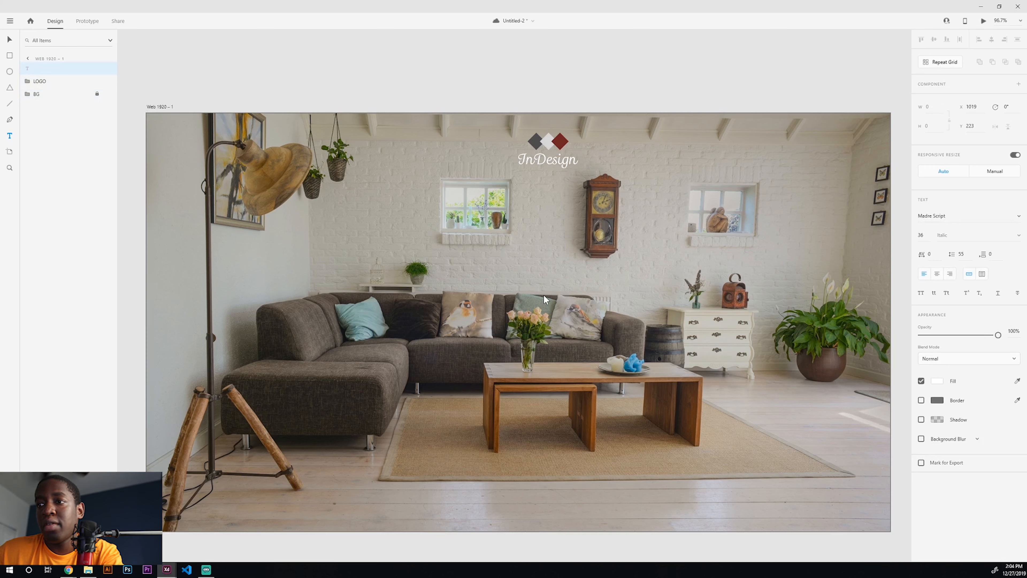
pyautogui.write('How')
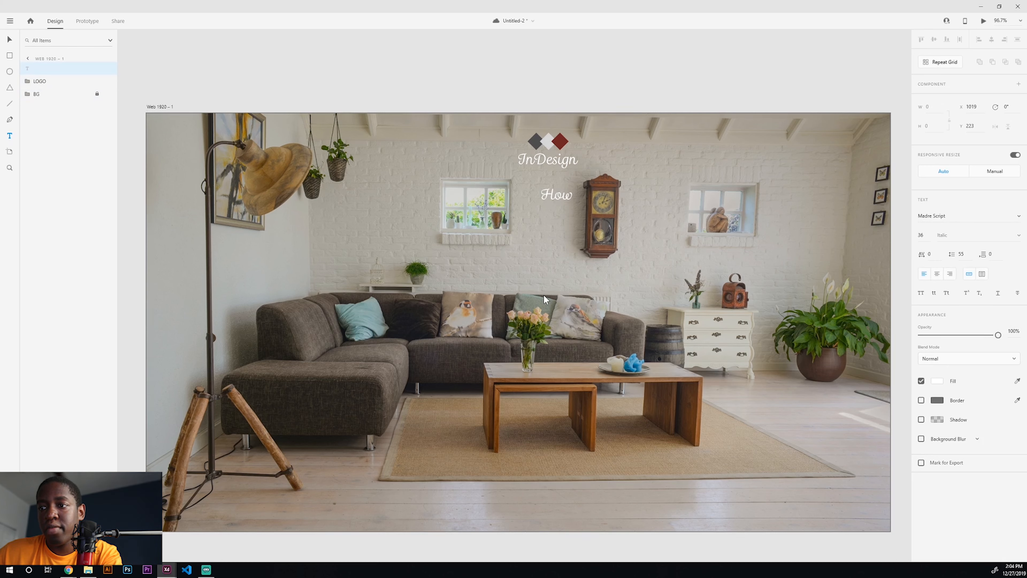
pyautogui.write(' We Work')
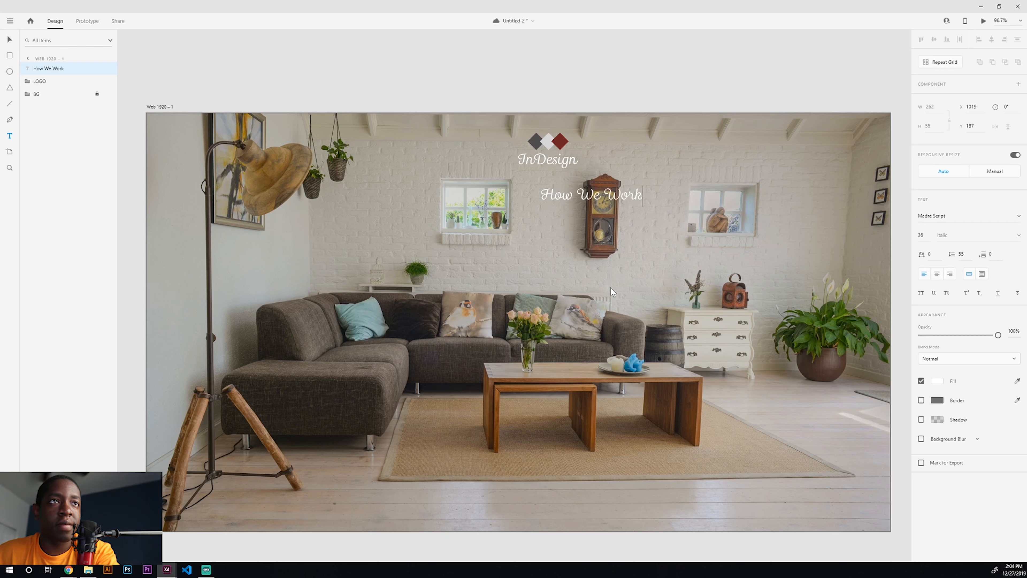
pyautogui.press('Escape')
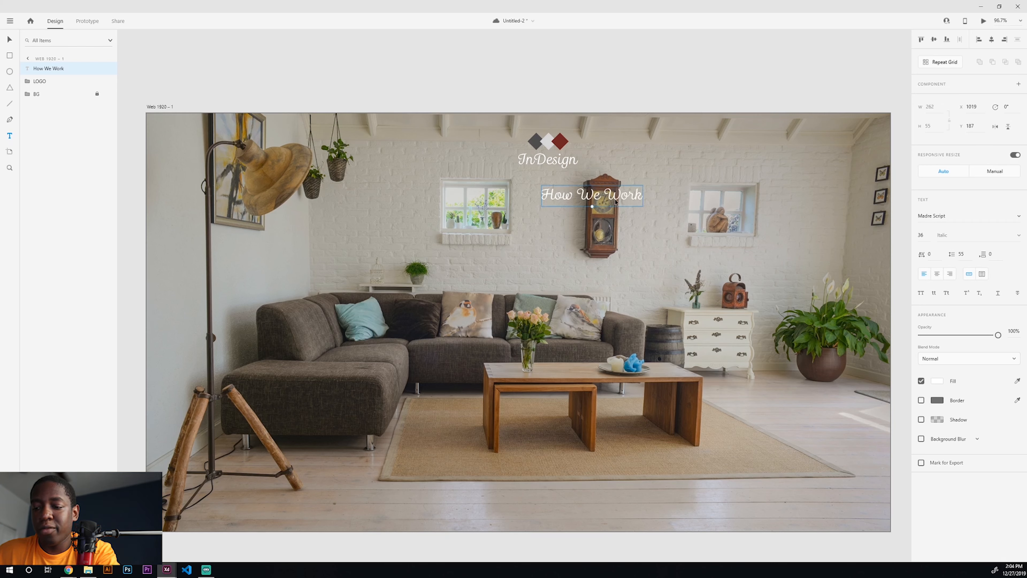
# Select the "How We Work" text for editing its properties and save the document
pyautogui.click(633, 140)
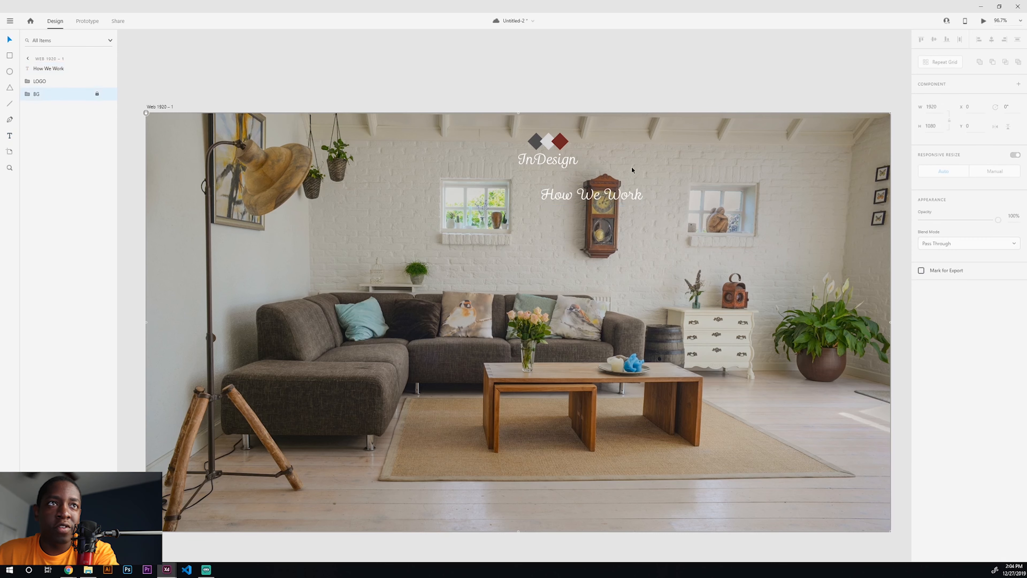
pyautogui.click(615, 199)
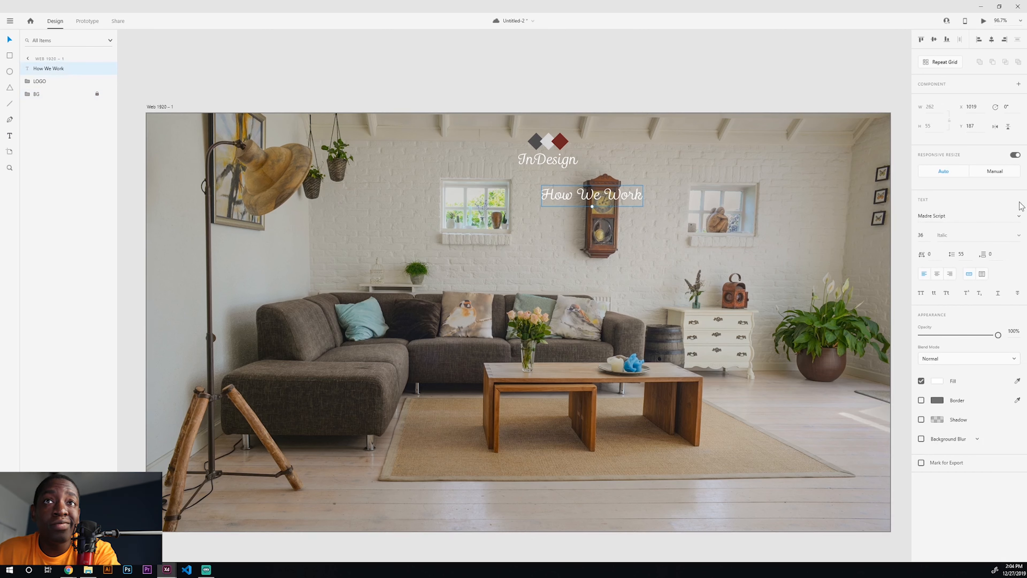
pyautogui.hotkey('ctrl', 's')
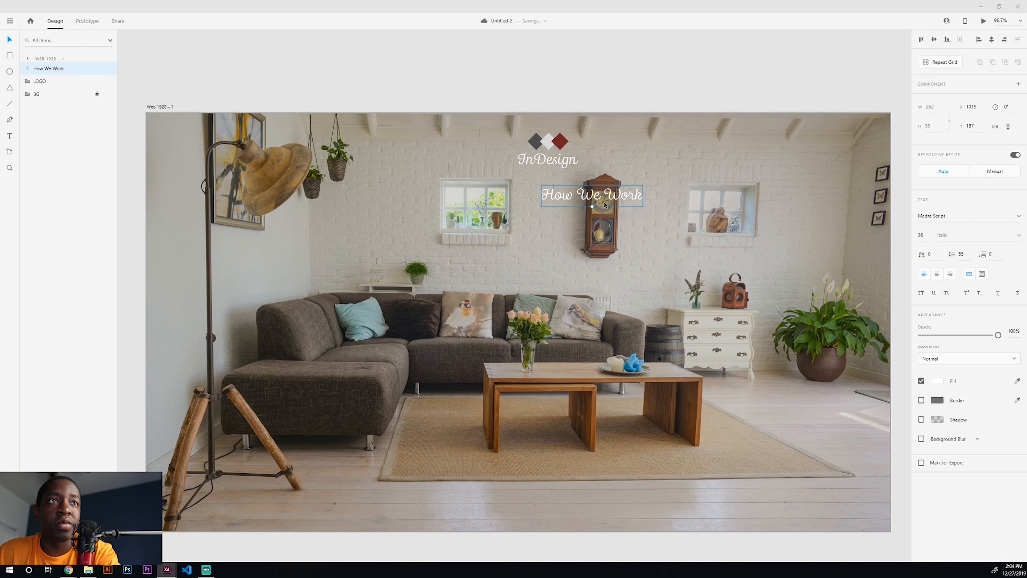
# Set the "How We Work" text to the Leelawadee UI font at size 19
pyautogui.click(1019, 217)
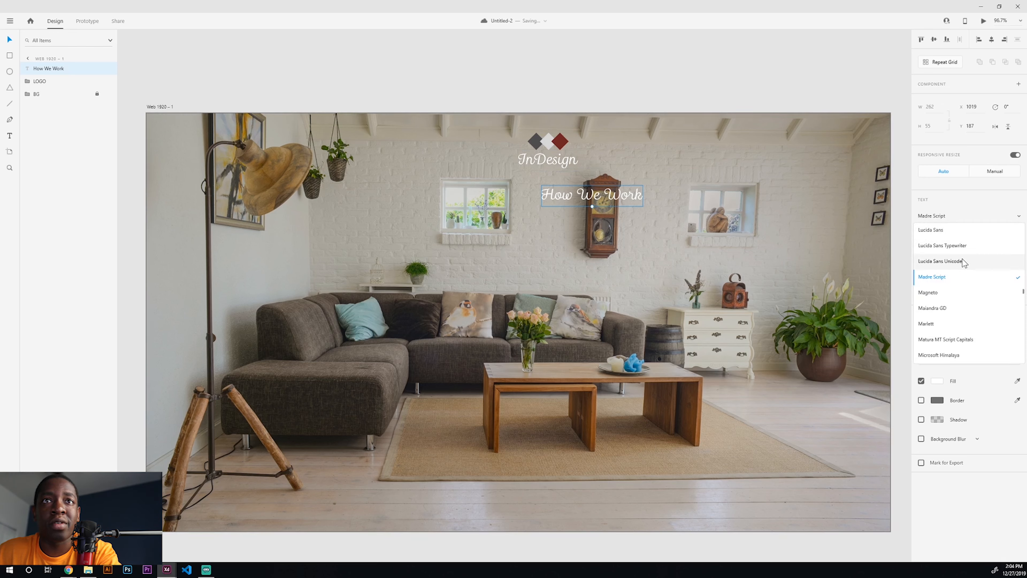
pyautogui.scroll(4, 962, 261)
pyautogui.scroll(4, 957, 271)
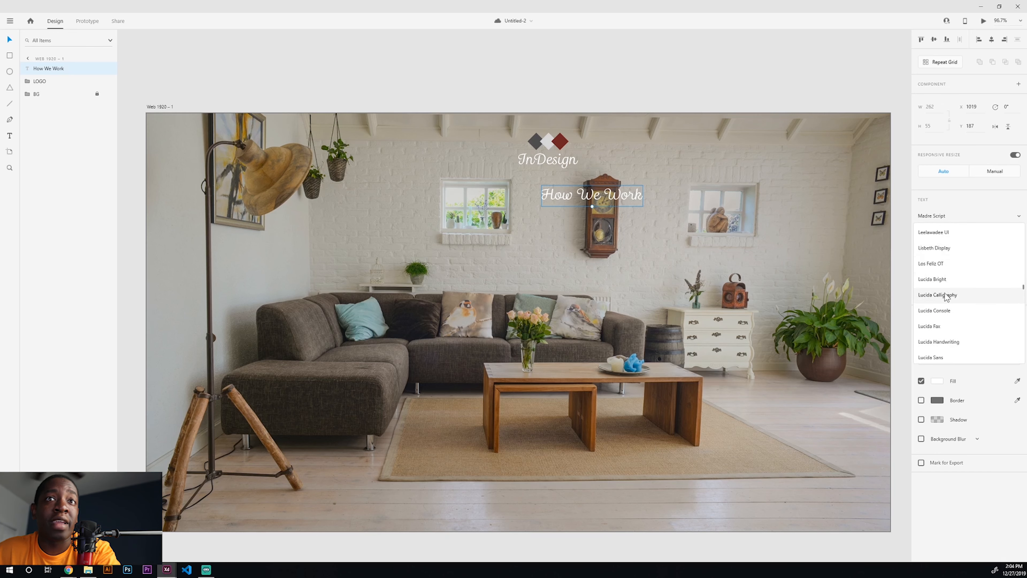
pyautogui.click(943, 233)
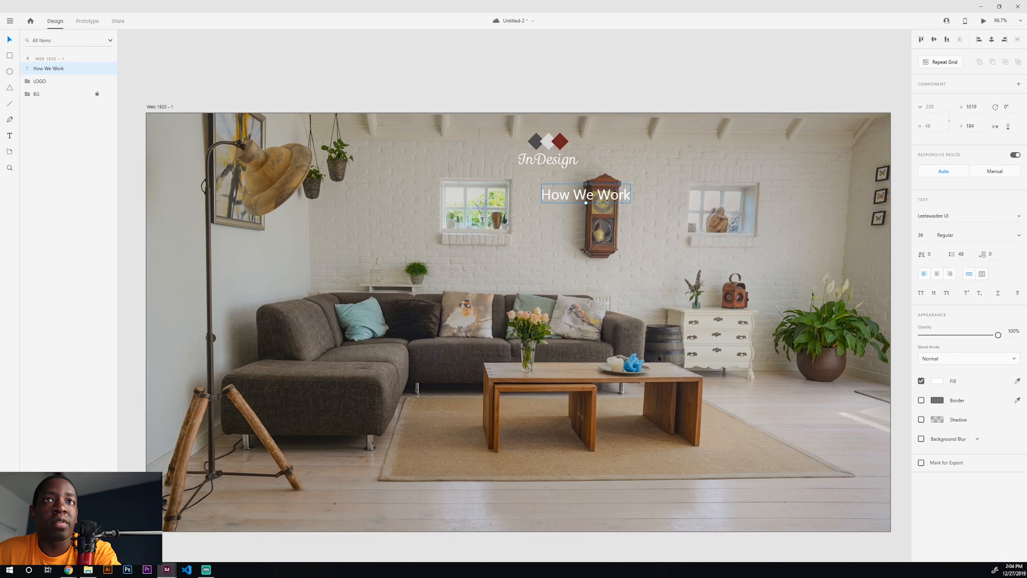
pyautogui.click(925, 236)
pyautogui.doubleClick(926, 236)
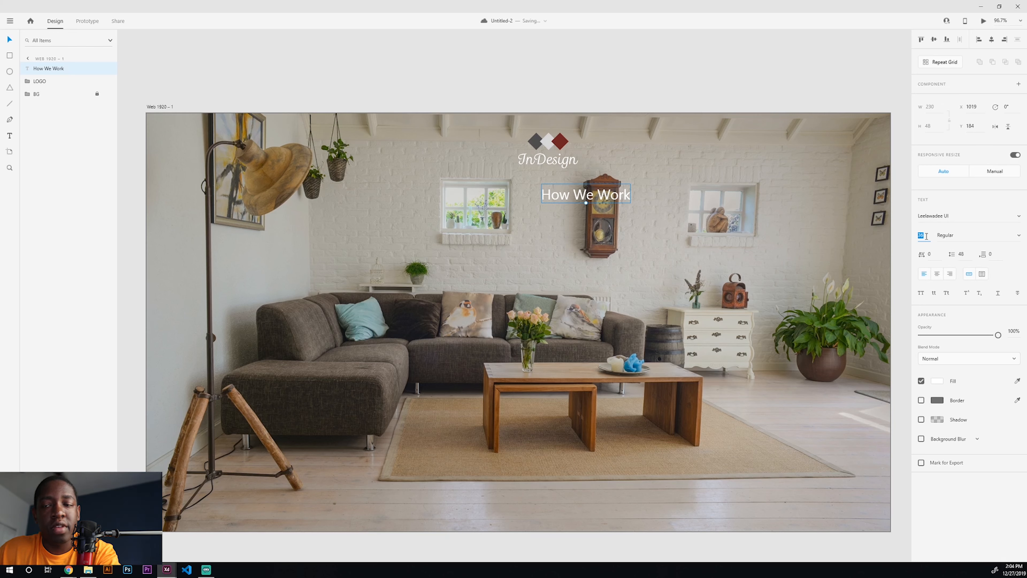
pyautogui.write('19')
pyautogui.press('Return')
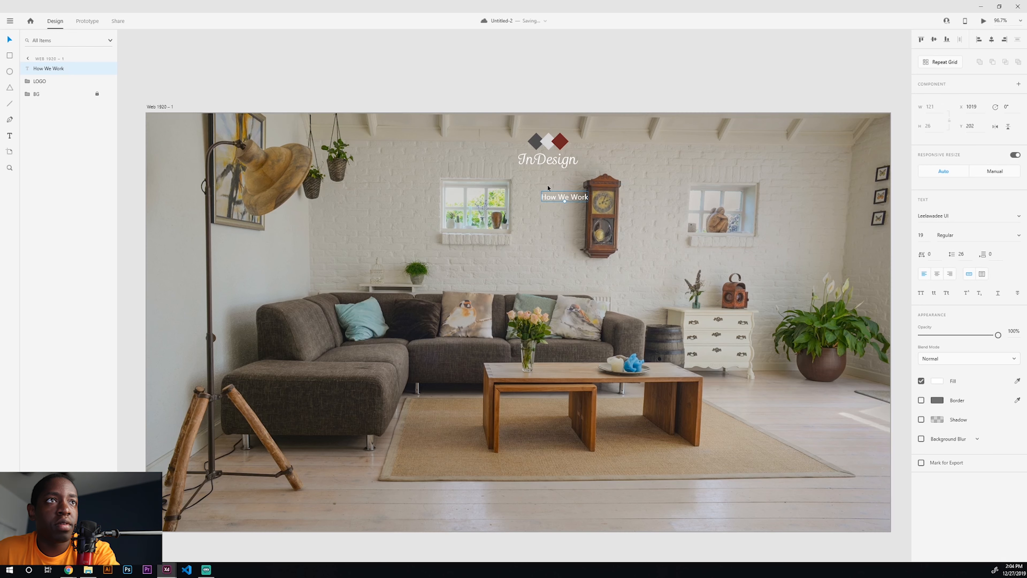
# Move the "How We Work" text onto the upper wall beside the hanging plant, and centre the logo horizontally on the artboard
pyautogui.moveTo(577, 190); pyautogui.dragTo(364, 154)
pyautogui.click(451, 276)
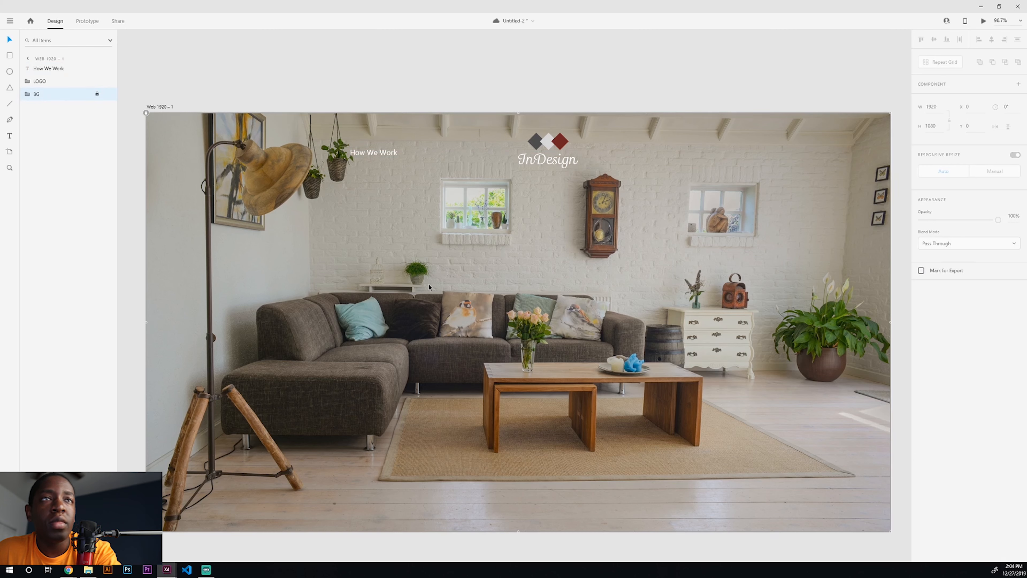
pyautogui.click(542, 158)
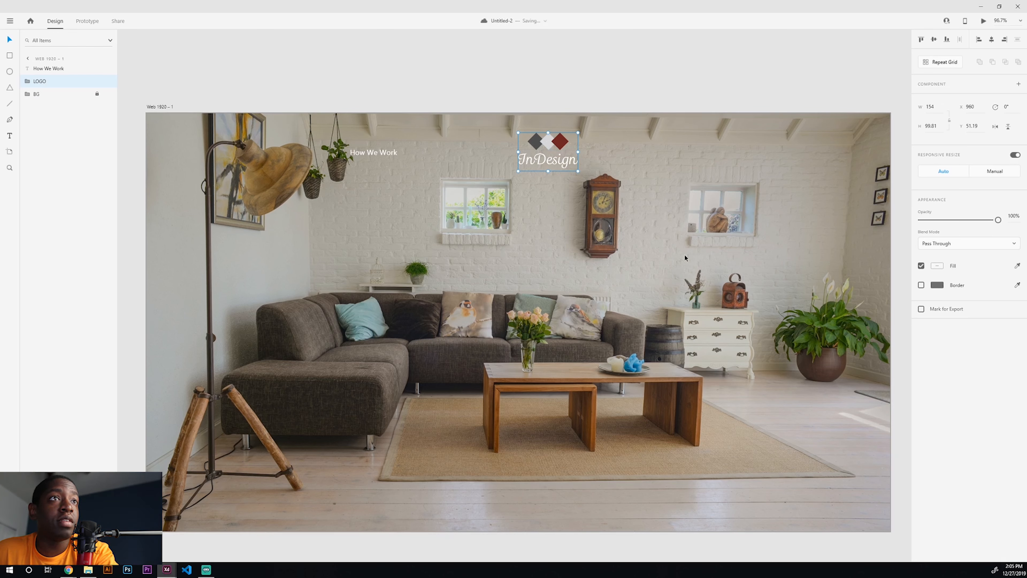
pyautogui.hotkey('shift', 'c')
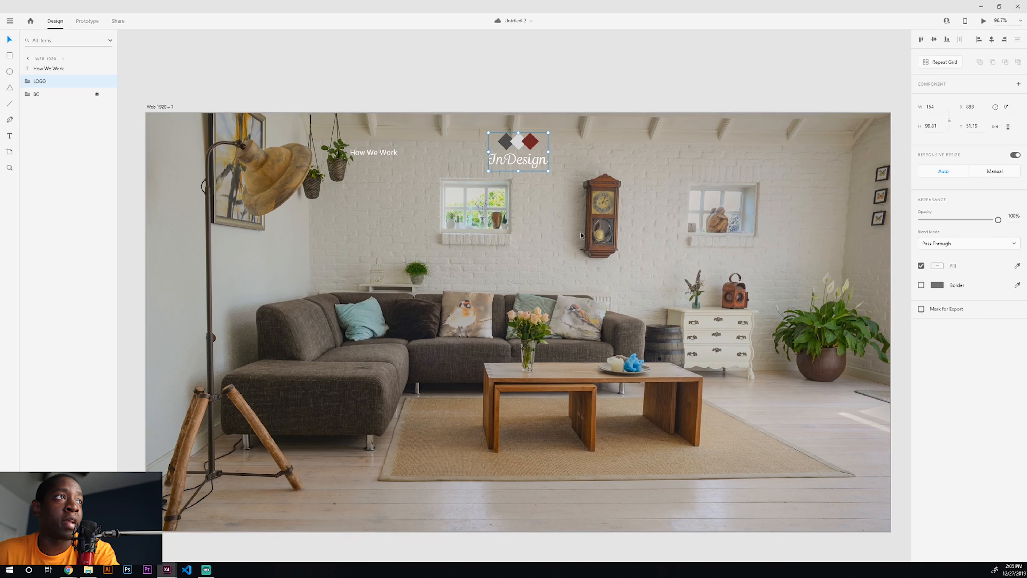
pyautogui.click(365, 154)
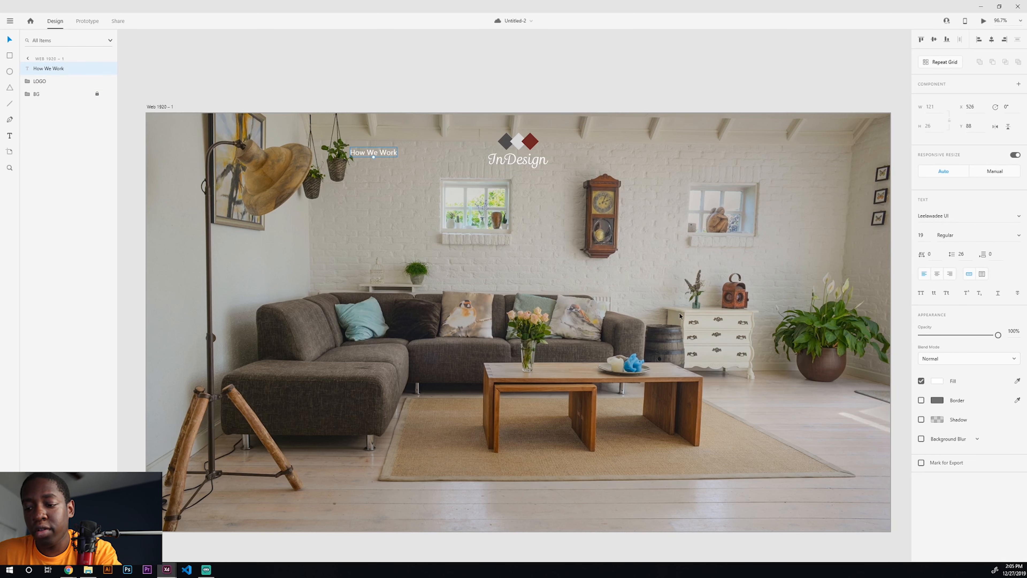
pyautogui.hotkey('shift', 'c')
pyautogui.hotkey('ctrl', 'z')
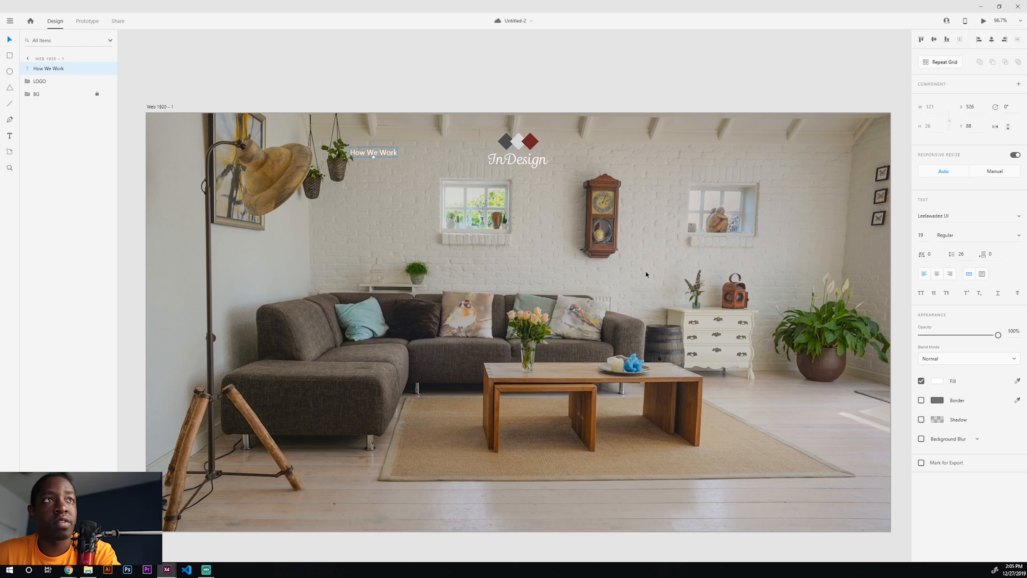
pyautogui.click(596, 260)
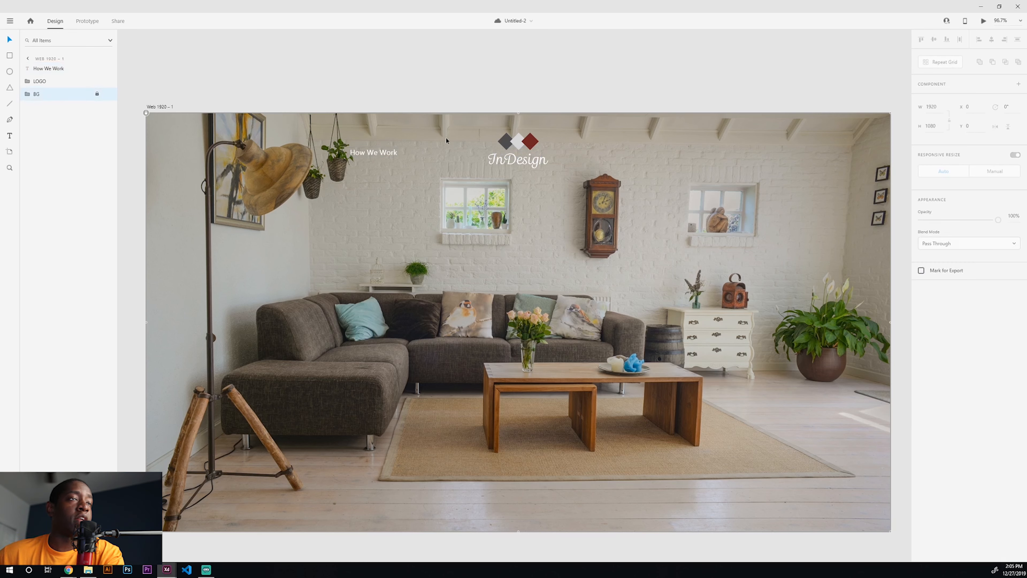
# Duplicate the "How We Work" text on the same line, placing one copy just before the logo and another after it at X 1104
pyautogui.click(370, 158)
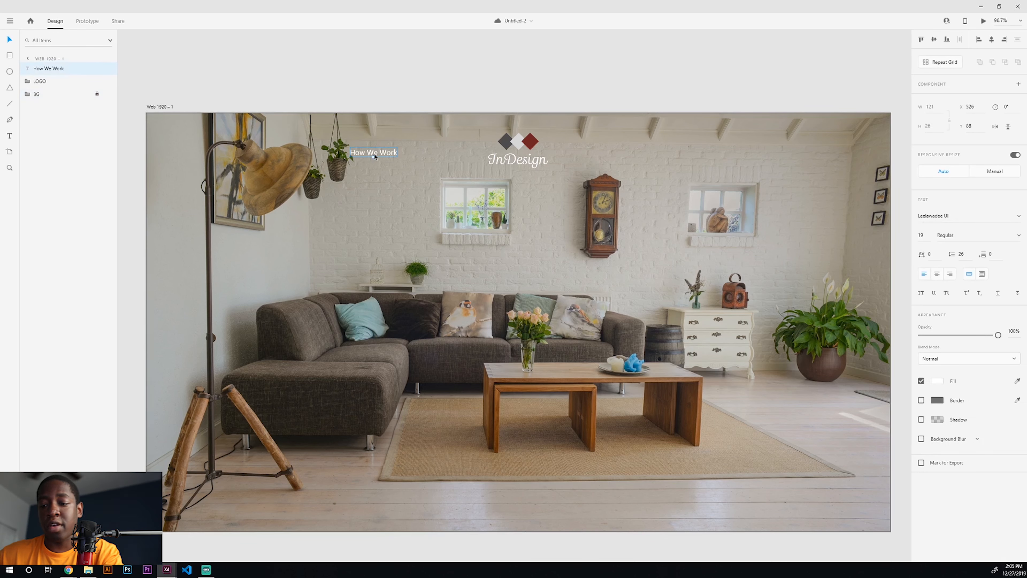
pyautogui.moveTo(375, 156); pyautogui.dragTo(439, 153)
pyautogui.click(475, 198)
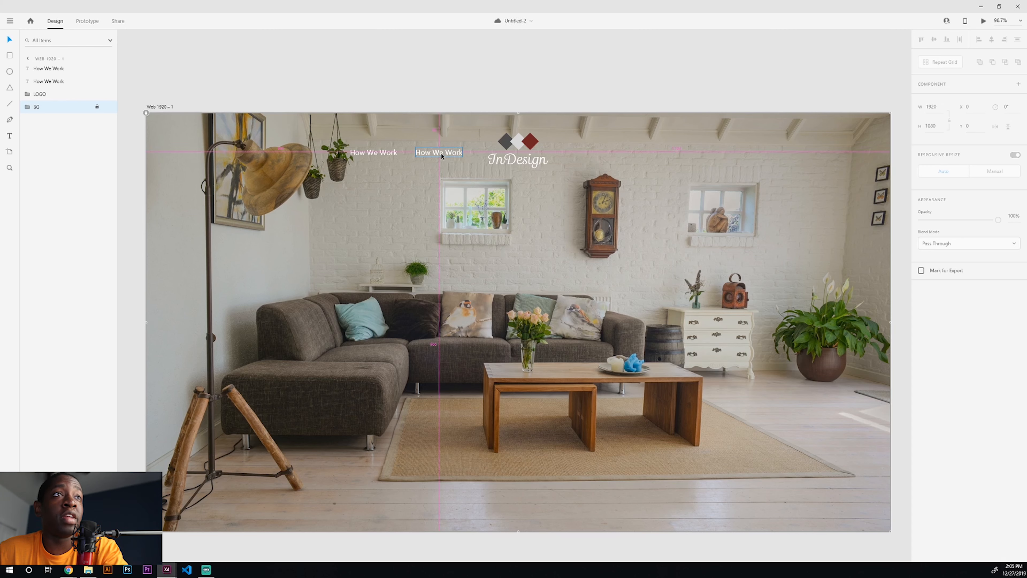
pyautogui.moveTo(439, 153); pyautogui.dragTo(597, 143)
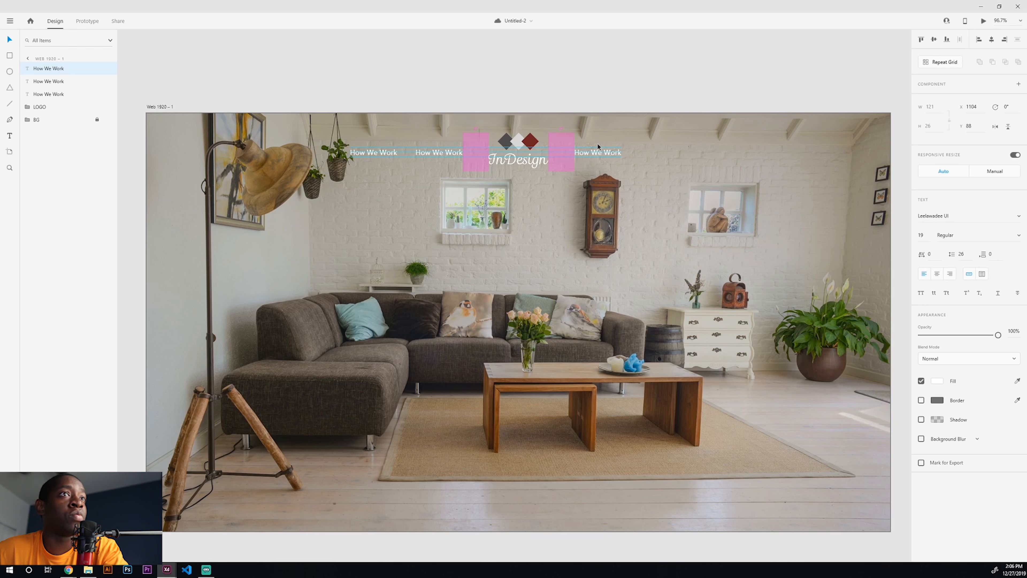
pyautogui.moveTo(597, 143); pyautogui.dragTo(597, 143)
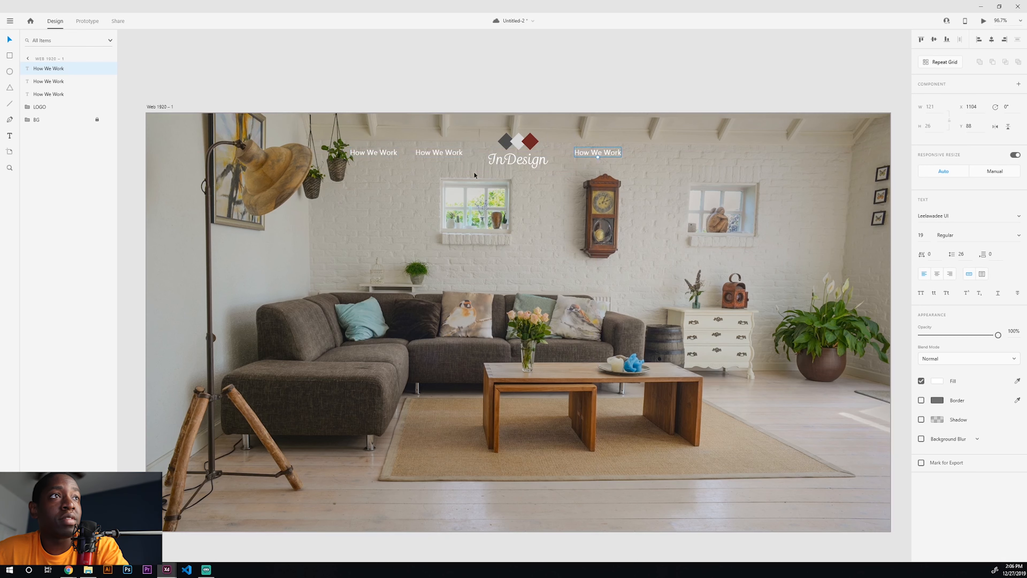
pyautogui.click(373, 155)
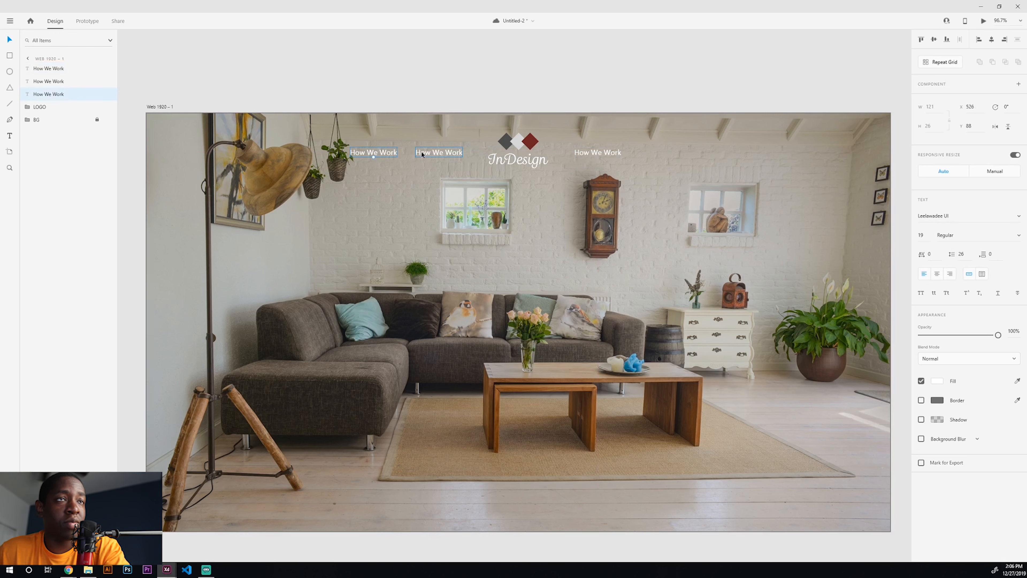
pyautogui.hotkey('shift', 'Right')
pyautogui.hotkey('shift', 'Right')
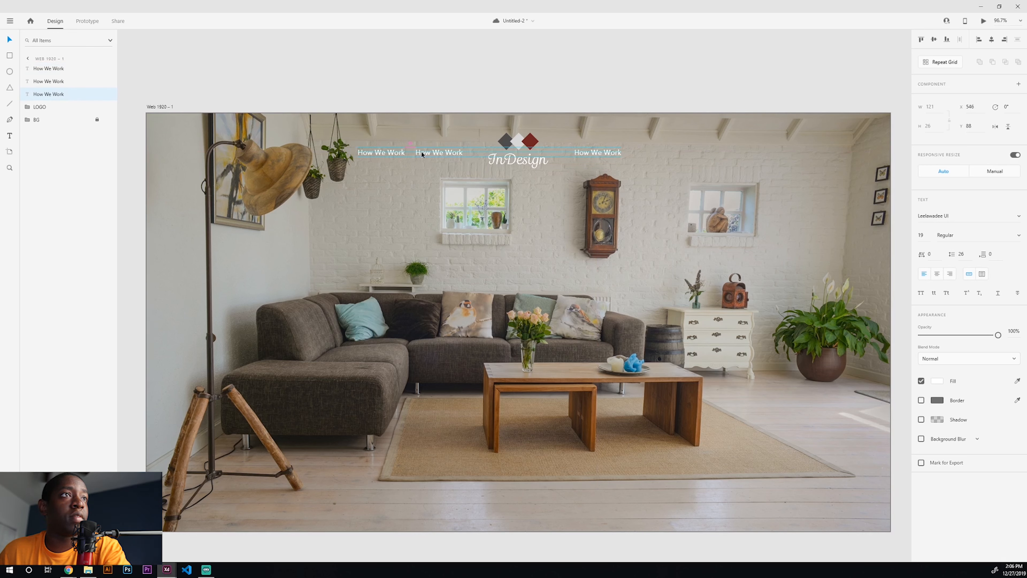
pyautogui.hotkey('shift', 'Left')
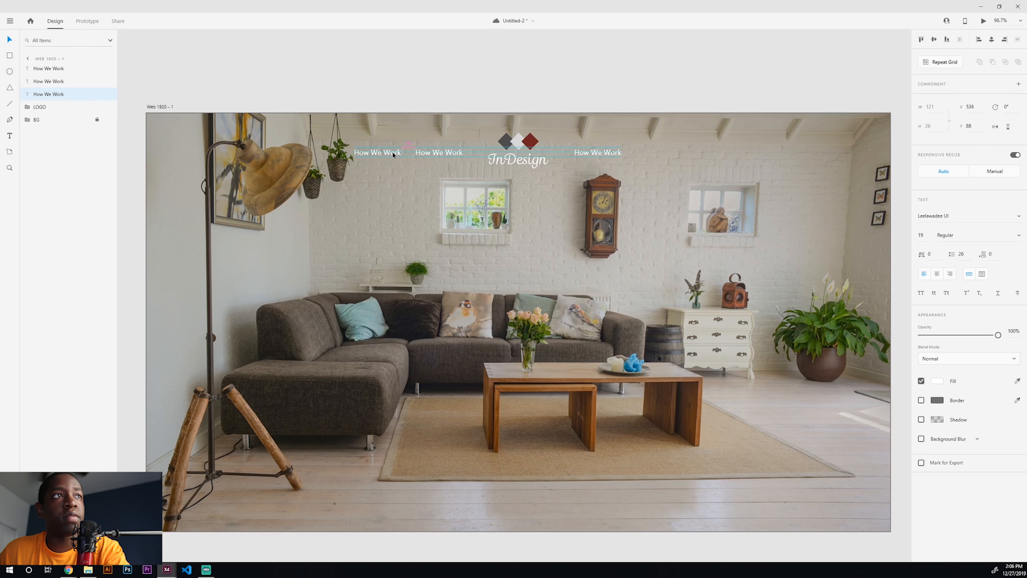
pyautogui.hotkey('shift', 'Left')
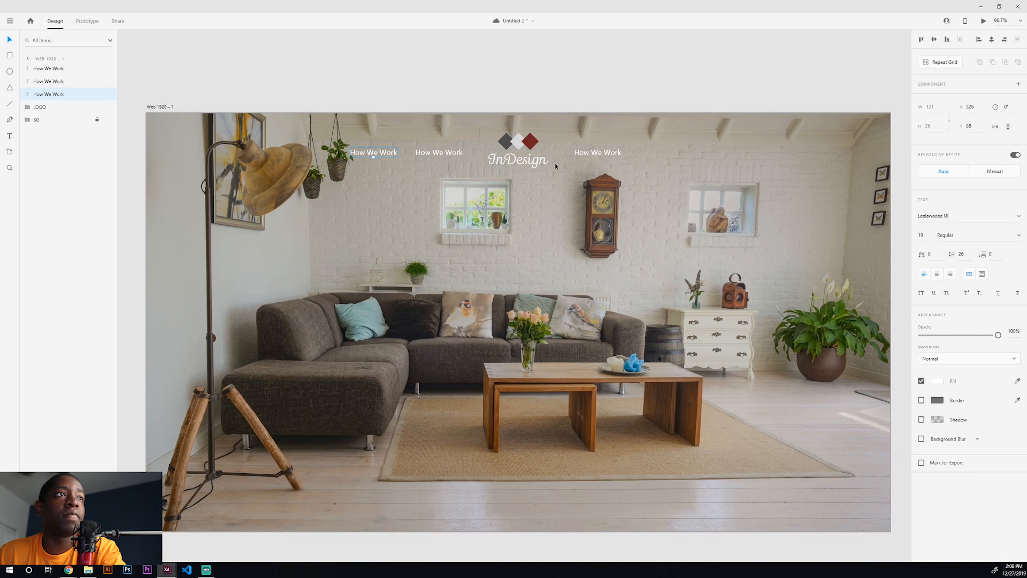
# Add two more evenly spaced copies of the "How We Work" text after the logo, at X 1273 and X 1442, and save
pyautogui.click(607, 153)
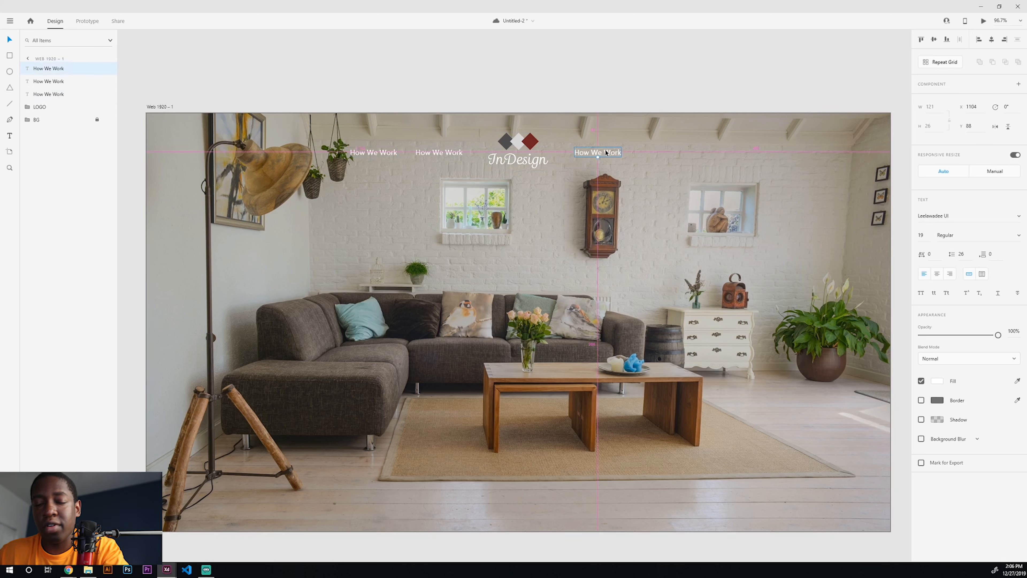
pyautogui.moveTo(607, 153); pyautogui.dragTo(672, 151)
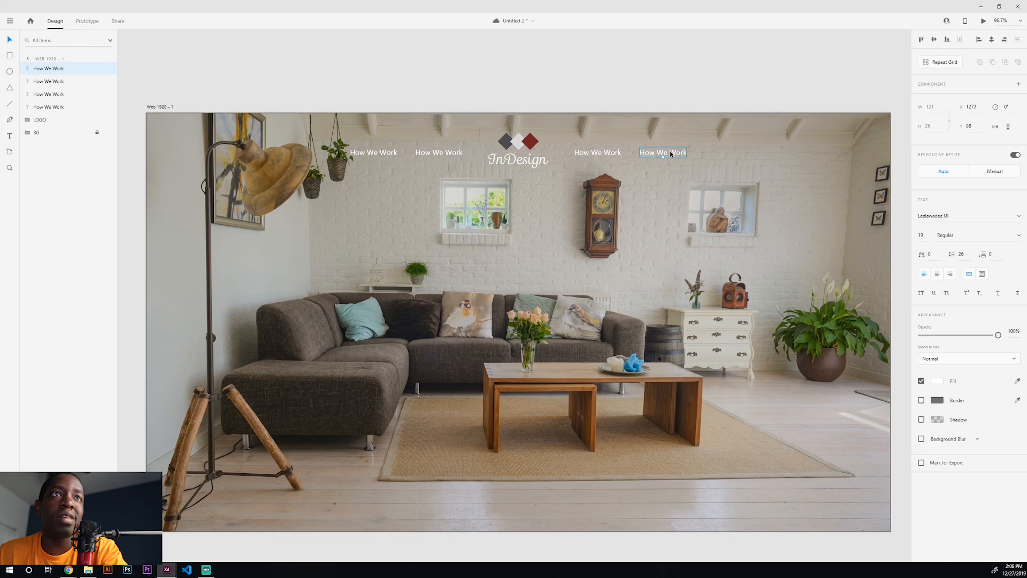
pyautogui.moveTo(664, 154); pyautogui.dragTo(732, 154)
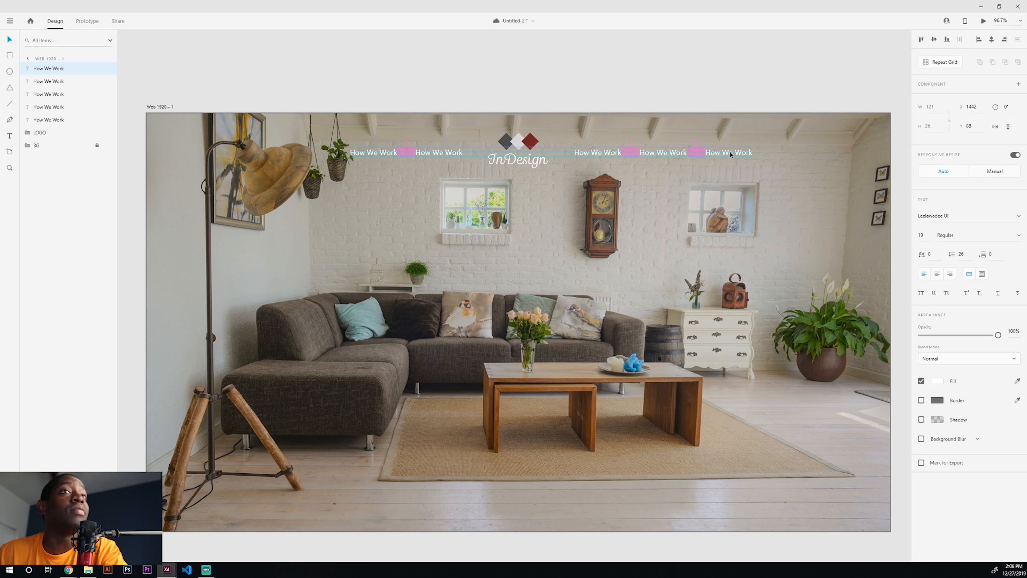
pyautogui.click(696, 298)
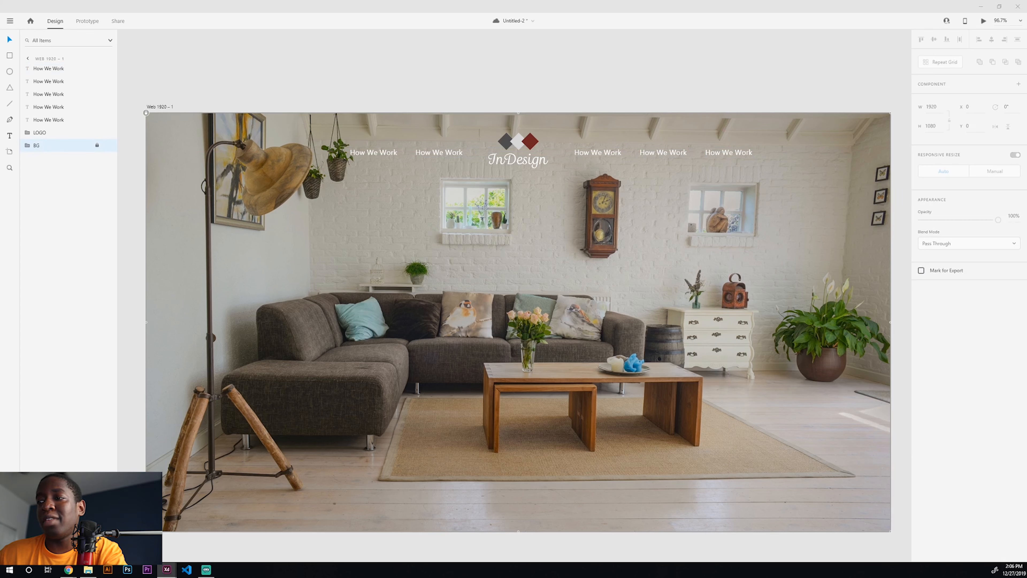
pyautogui.hotkey('ctrl', 's')
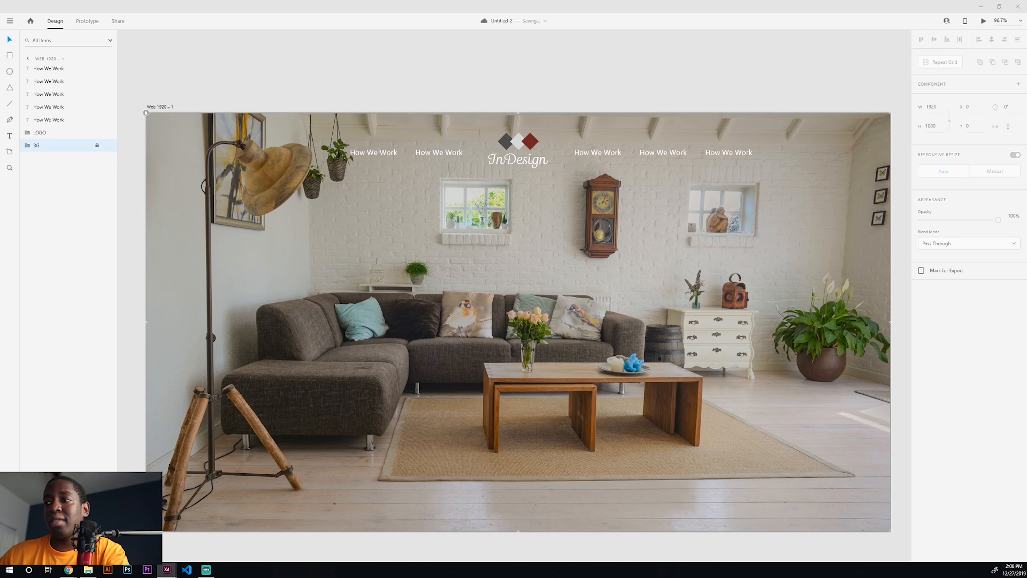
# Change the second navigation text to "Our Company" and the third to "Get Inspired", and save the document
pyautogui.doubleClick(437, 152)
pyautogui.write('Our Company')
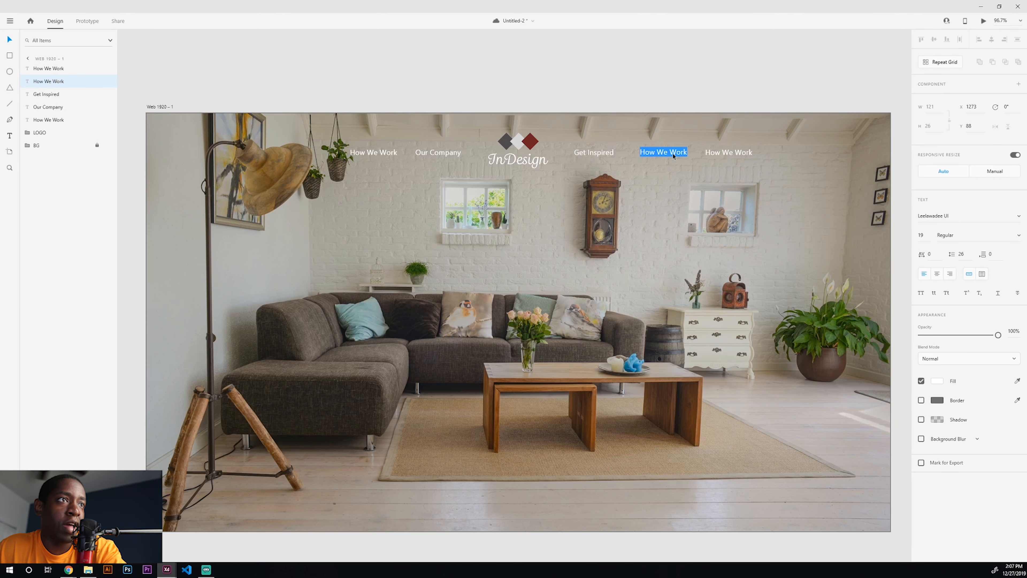
pyautogui.hotkey('ctrl', 's')
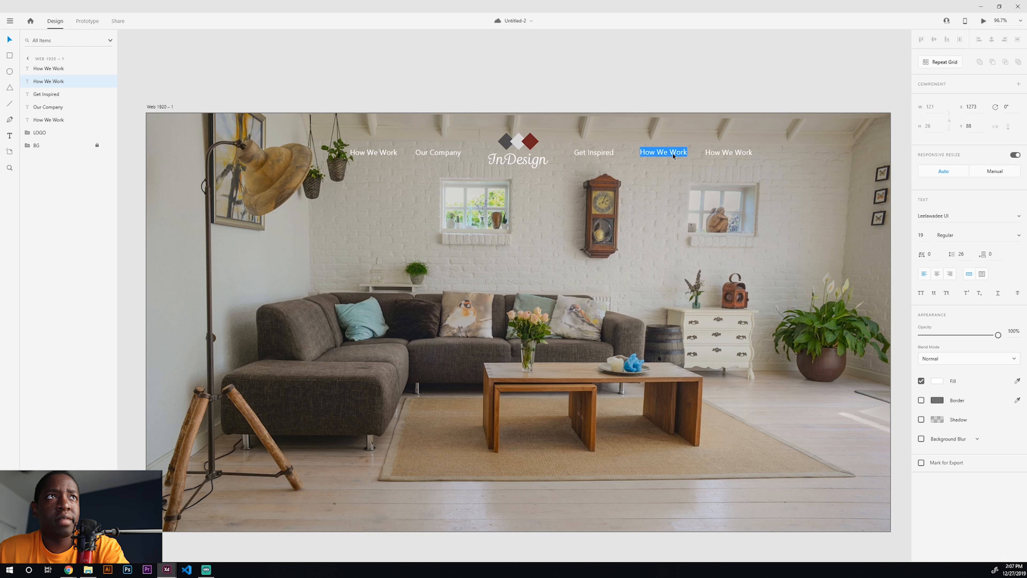
# Change the fourth navigation text to "Resources" and the fifth to "Contact", and save the document
pyautogui.write('Reso')
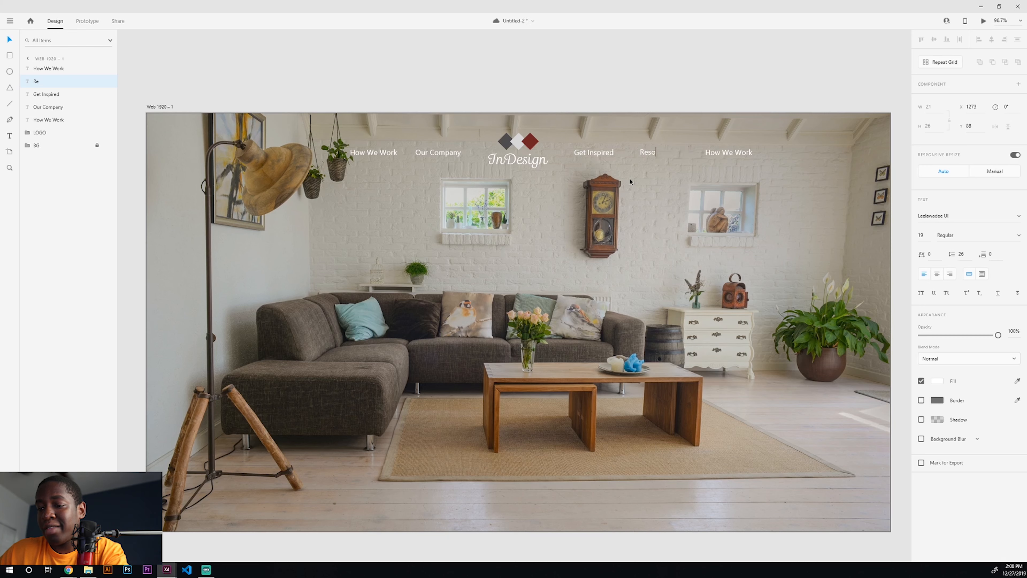
pyautogui.write('urces')
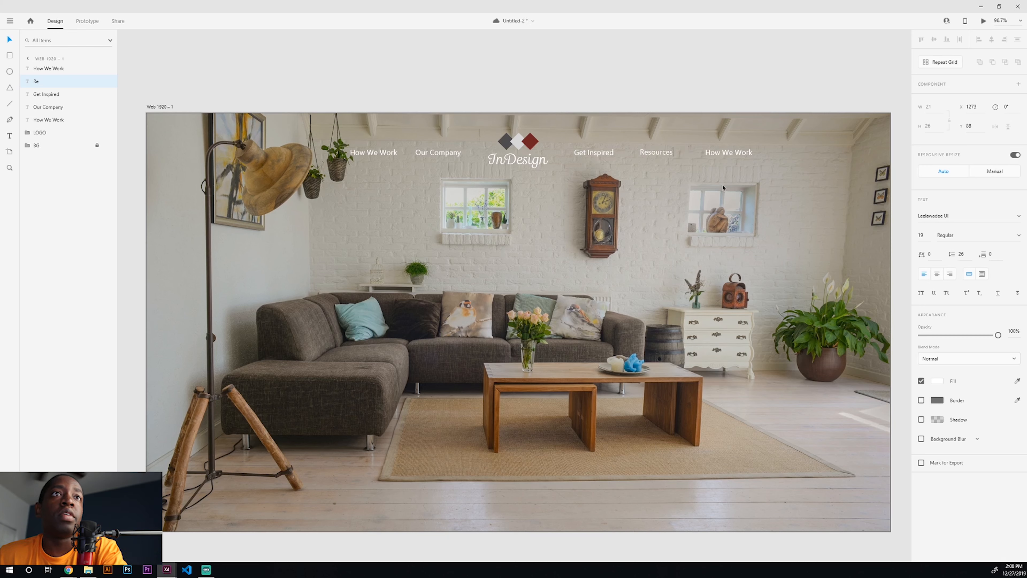
pyautogui.click(727, 150)
pyautogui.doubleClick(726, 152)
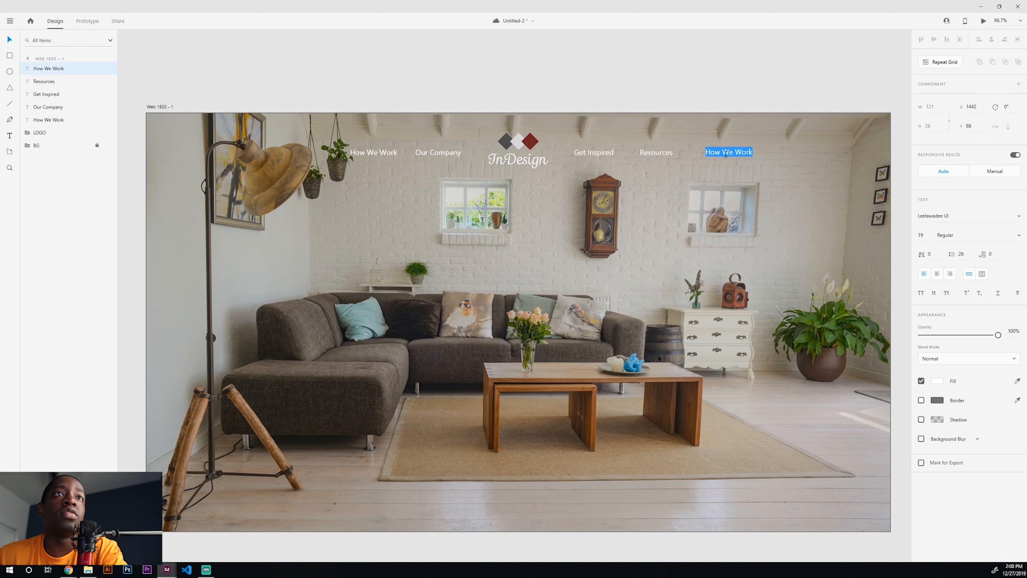
pyautogui.write('Contact')
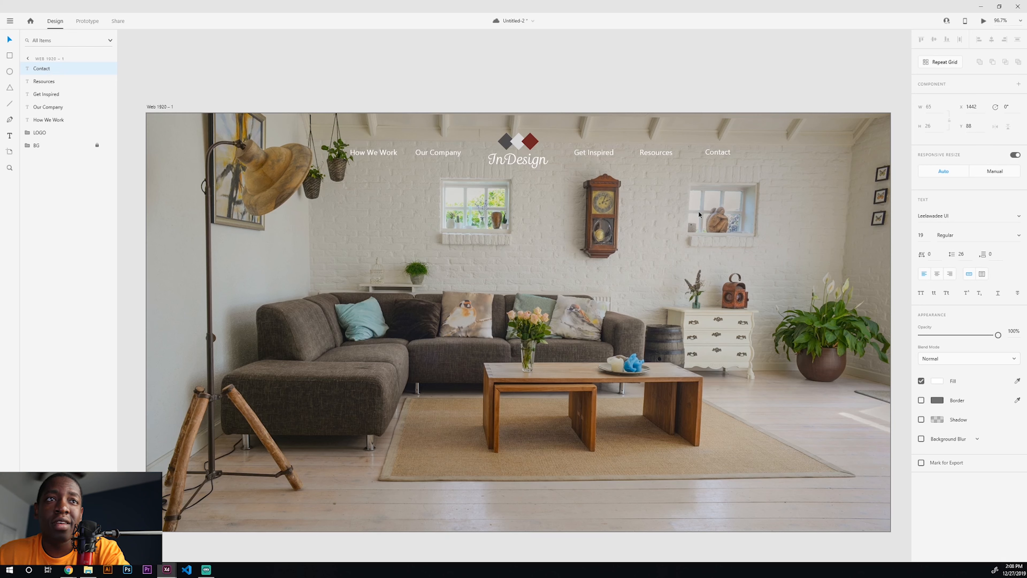
pyautogui.hotkey('ctrl', 's')
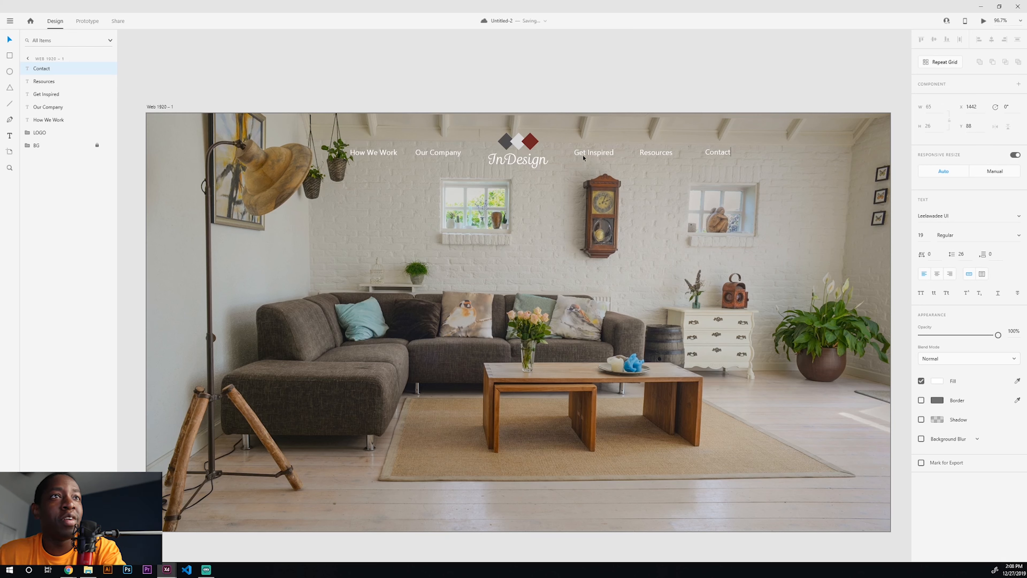
pyautogui.press('Escape')
# Shift "Our Company" slightly closer to the logo and move "How We Work" to X 534 on the same line
pyautogui.click(416, 162)
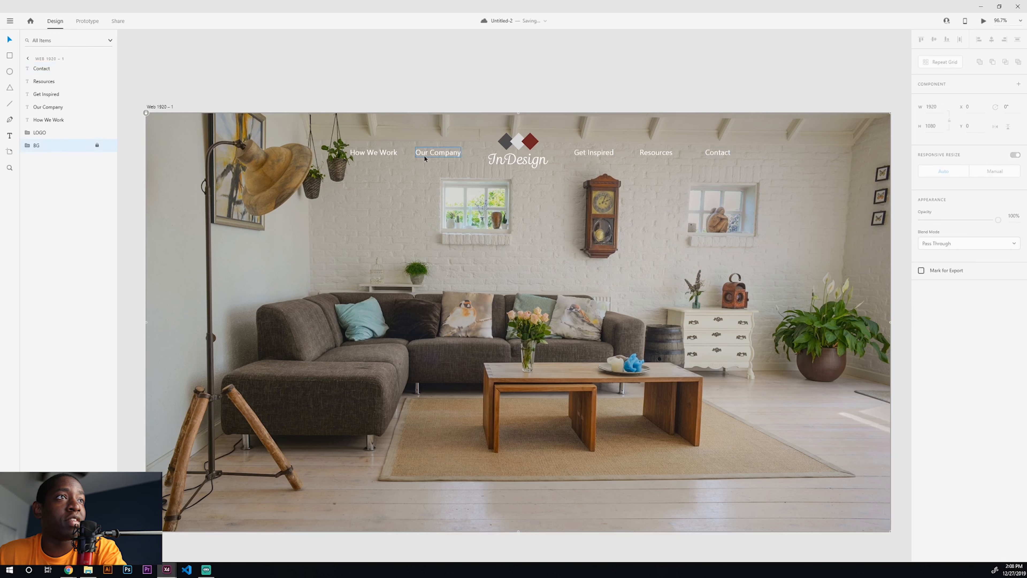
pyautogui.click(439, 158)
pyautogui.moveTo(445, 153); pyautogui.dragTo(445, 153)
pyautogui.moveTo(378, 154); pyautogui.dragTo(382, 154)
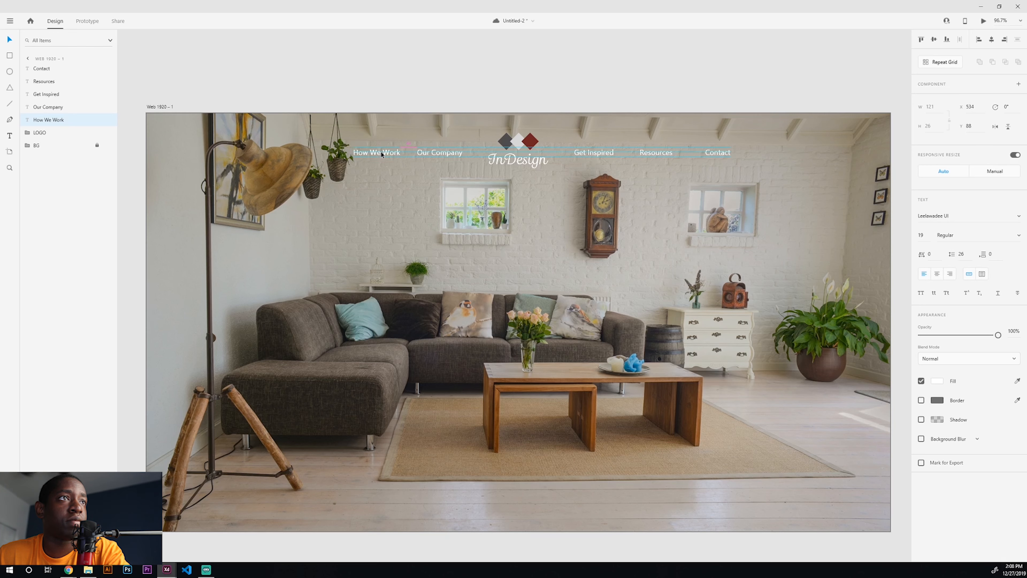
pyautogui.moveTo(381, 154); pyautogui.dragTo(381, 154)
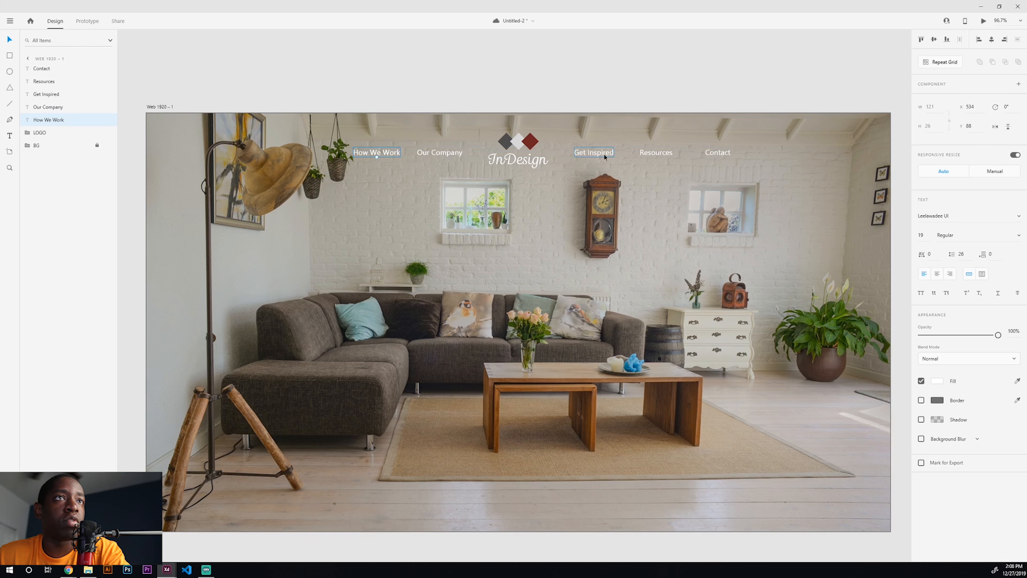
# Move "Resources" to X 1250 and "Contact" to X 1379 on the same line, matching the spacing of the other navigation links
pyautogui.moveTo(659, 155); pyautogui.dragTo(652, 153)
pyautogui.click(660, 149)
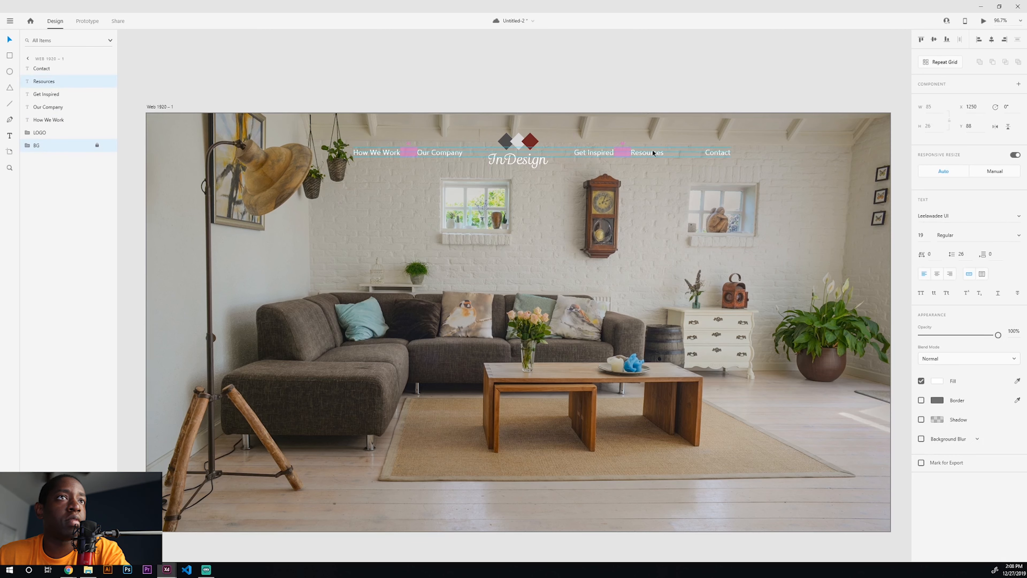
pyautogui.click(719, 154)
pyautogui.moveTo(720, 157); pyautogui.dragTo(696, 153)
pyautogui.click(682, 208)
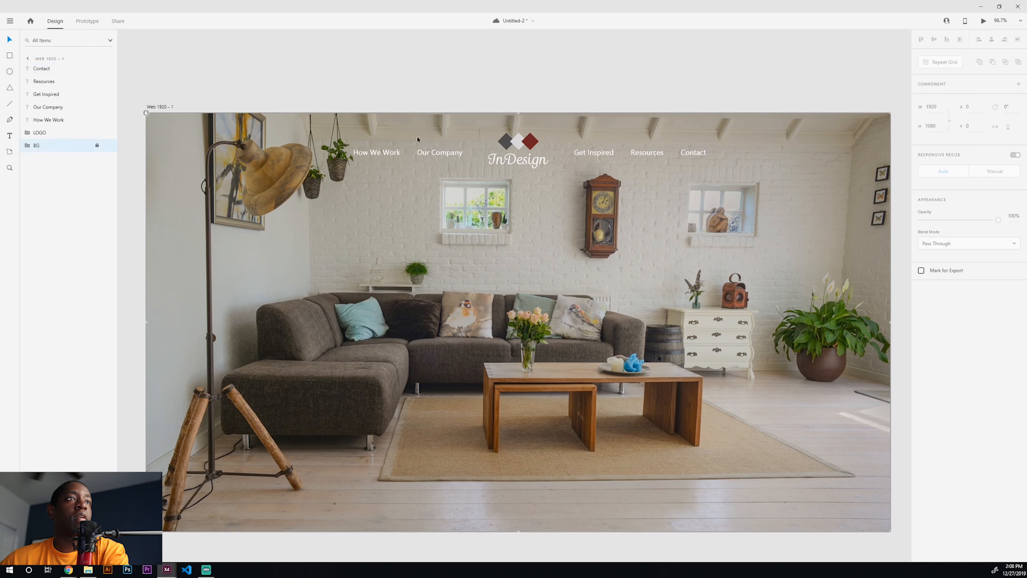
# Group the five navigation texts together with the logo folder and name the group "Nav"
pyautogui.click(47, 120)
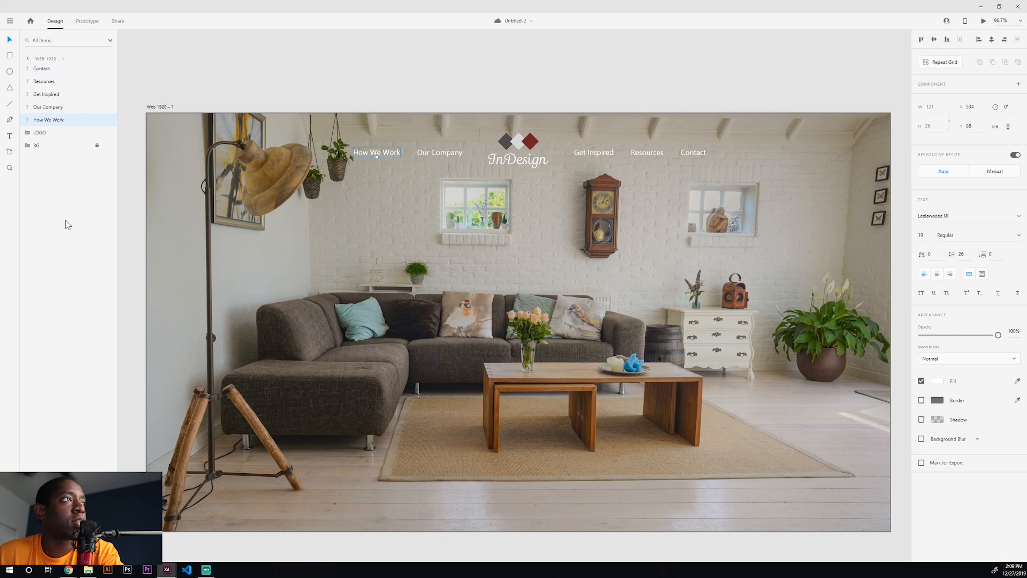
pyautogui.click(39, 134)
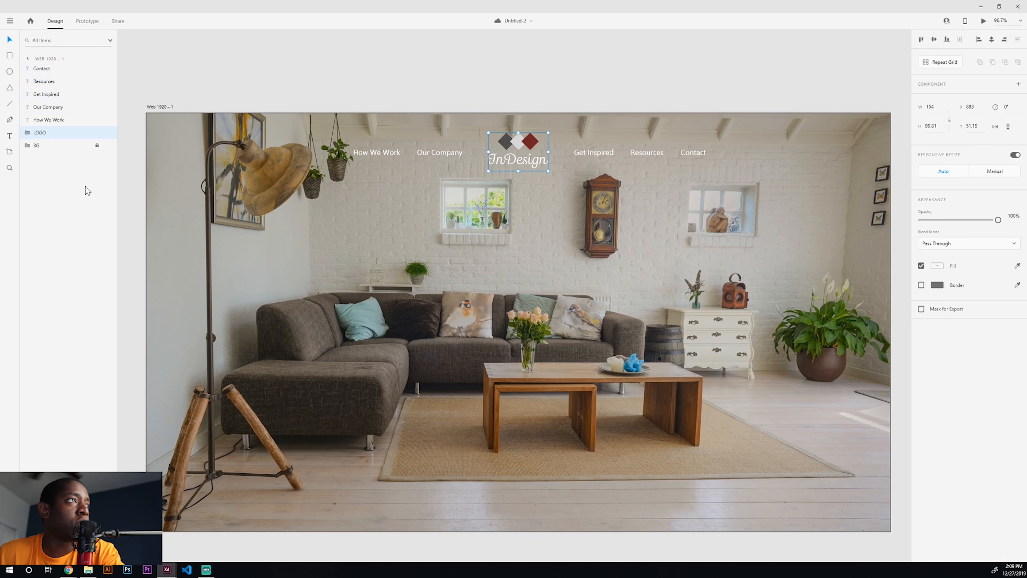
pyautogui.click(31, 69)
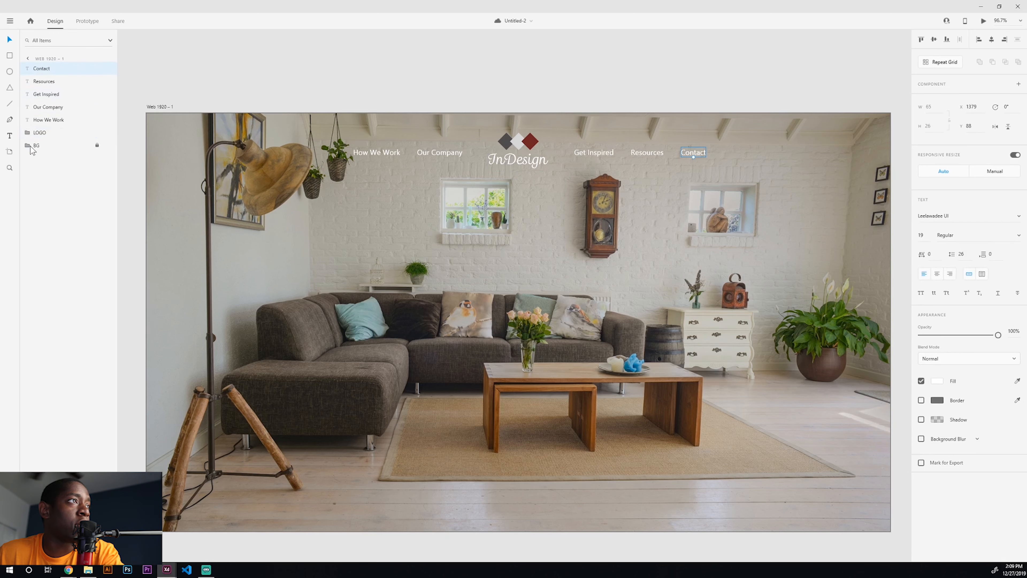
pyautogui.keyDown('shift'); pyautogui.click(35, 132); pyautogui.keyUp('shift')
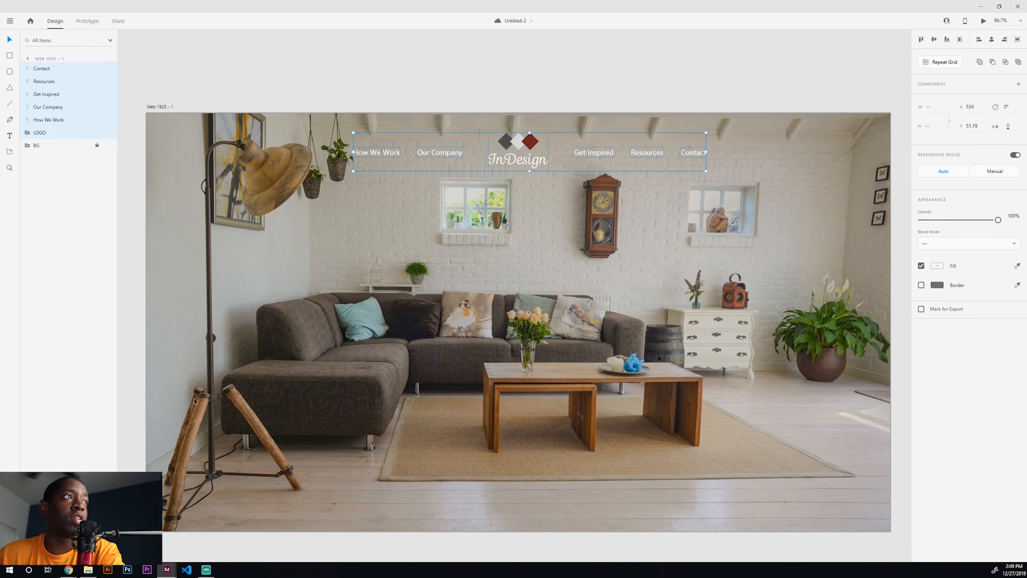
pyautogui.hotkey('ctrl', 'g')
pyautogui.doubleClick(43, 69)
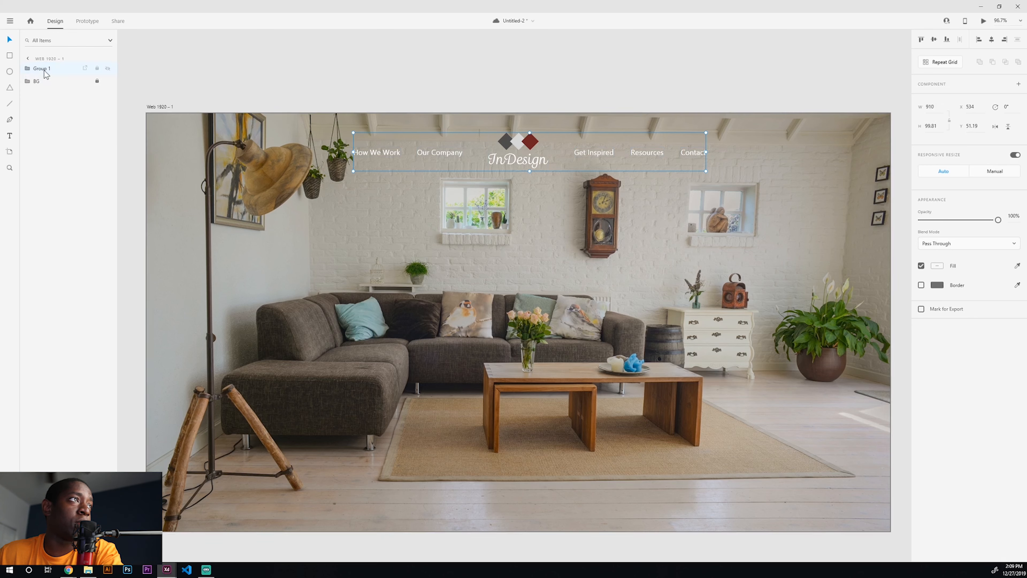
pyautogui.write('Nav')
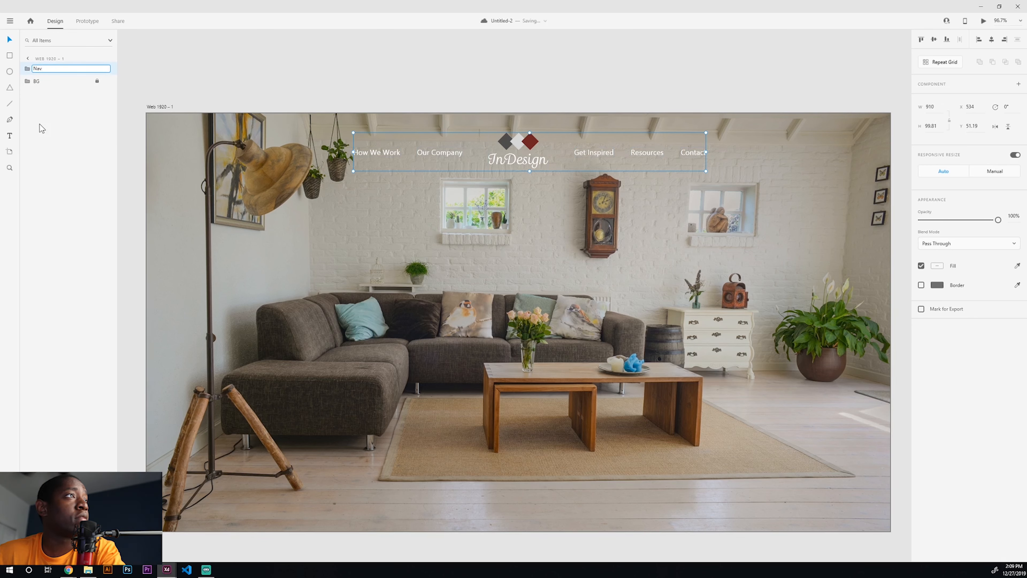
pyautogui.press('Return')
pyautogui.click(514, 241)
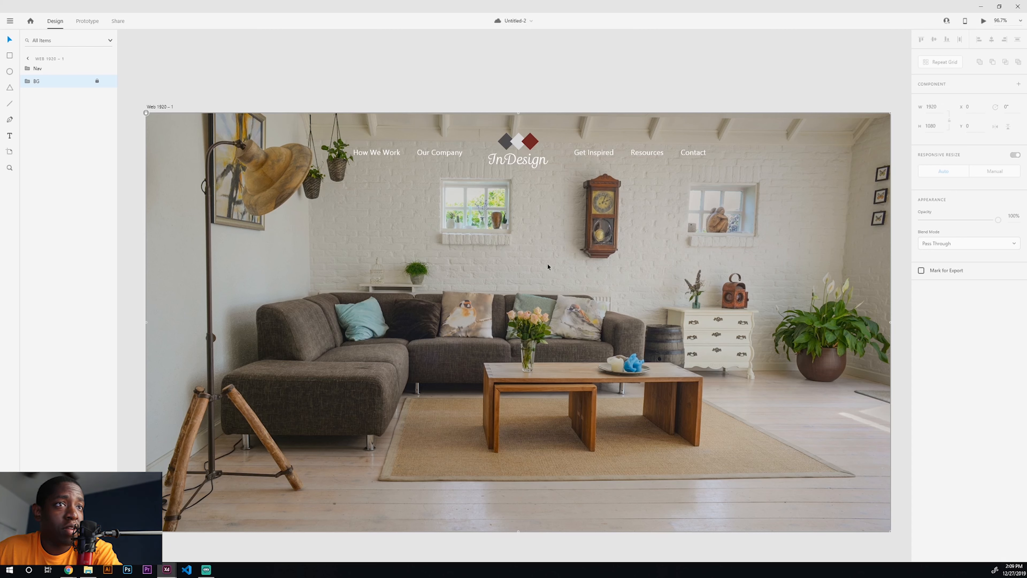
# Add the text "Modern & Inpired" on the wall above the sofa at X 939, Y 348, and save
pyautogui.click(10, 136)
pyautogui.click(510, 255)
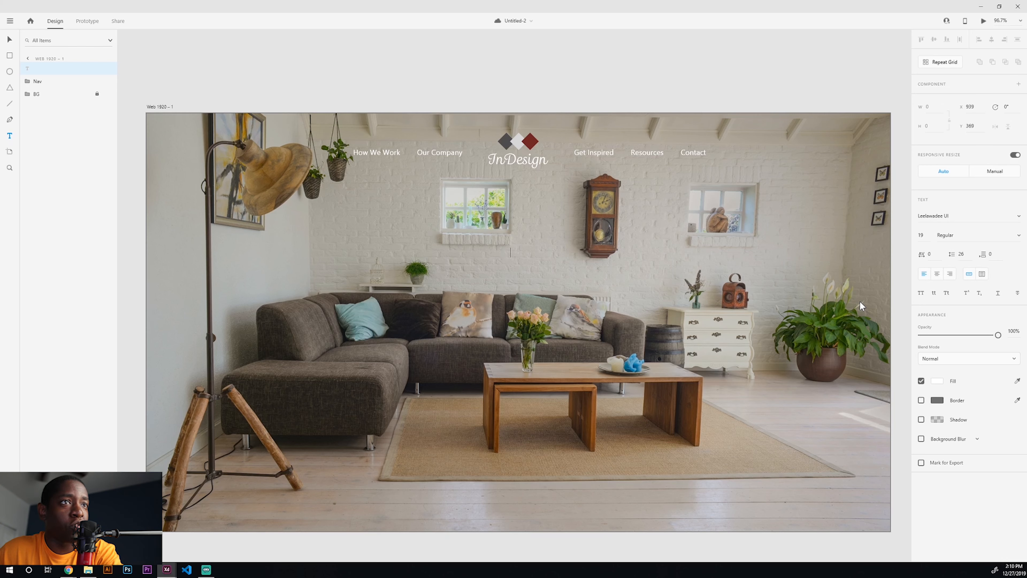
pyautogui.write('Mo')
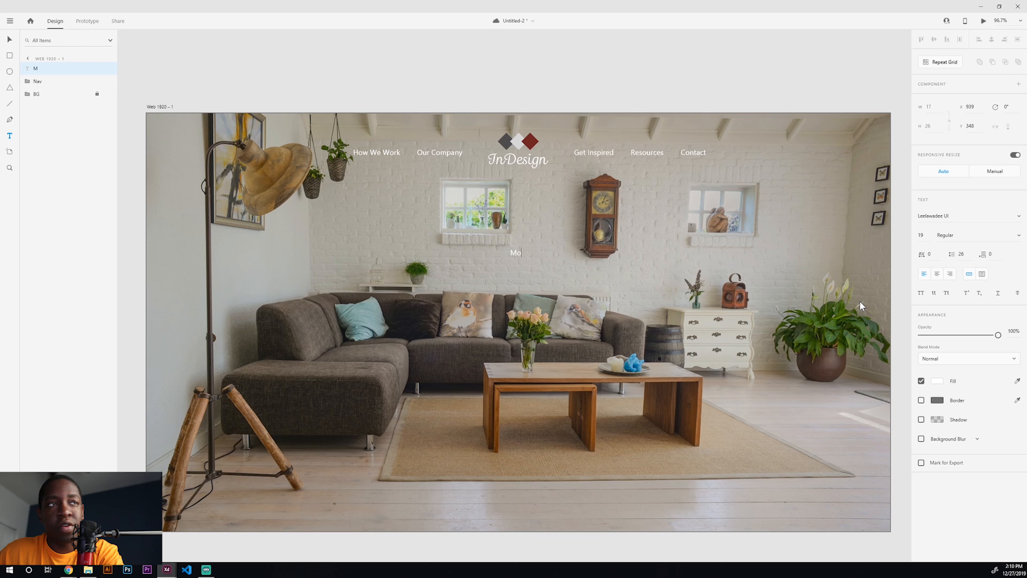
pyautogui.write('dern ')
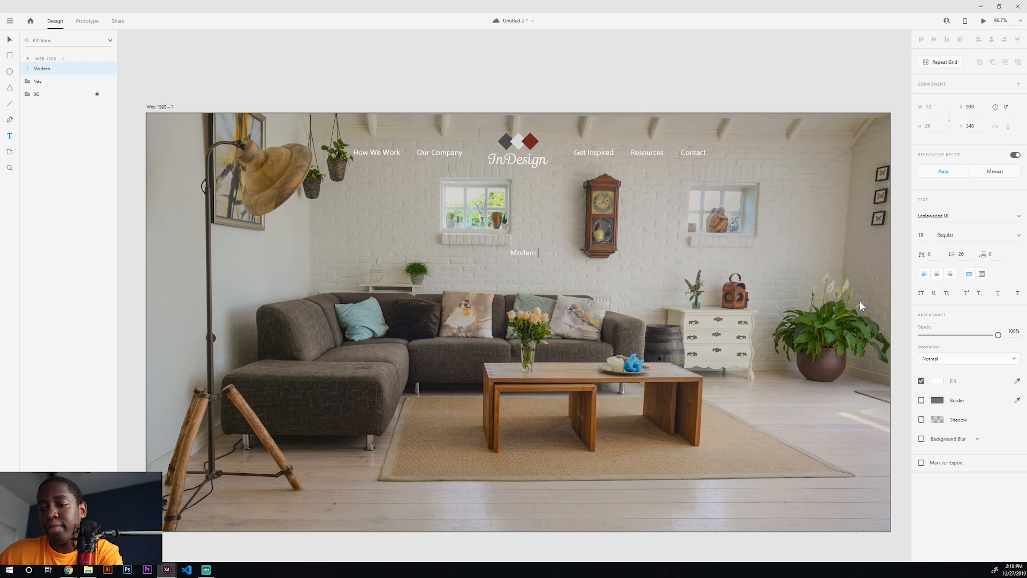
pyautogui.write('&')
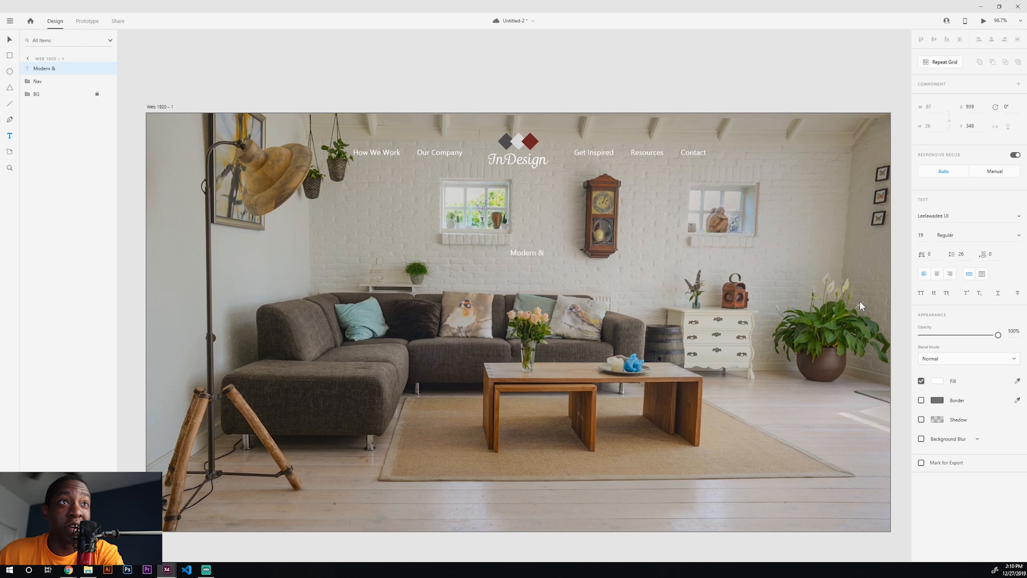
pyautogui.hotkey('ctrl', 's')
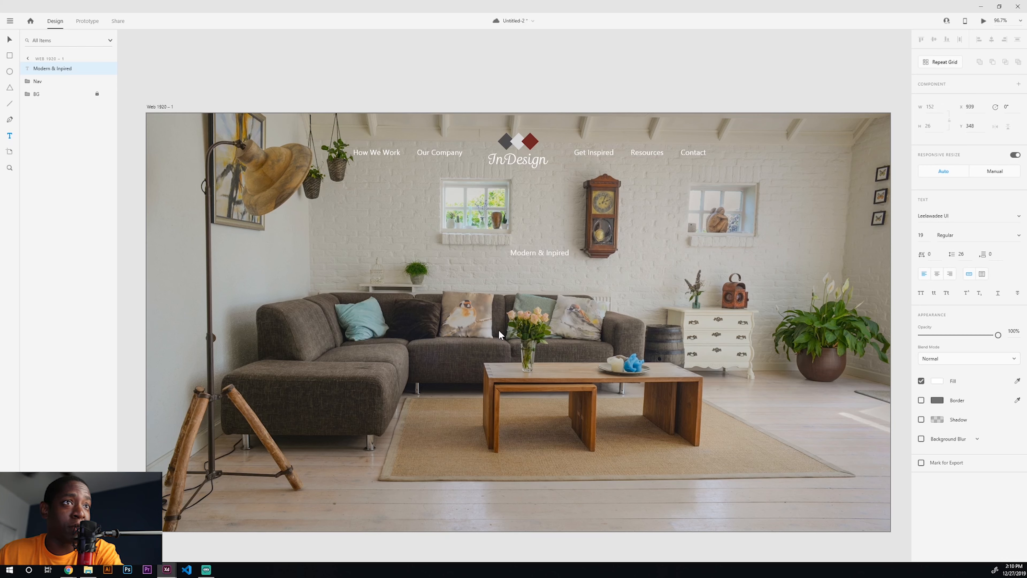
pyautogui.press('Escape')
pyautogui.press('v')
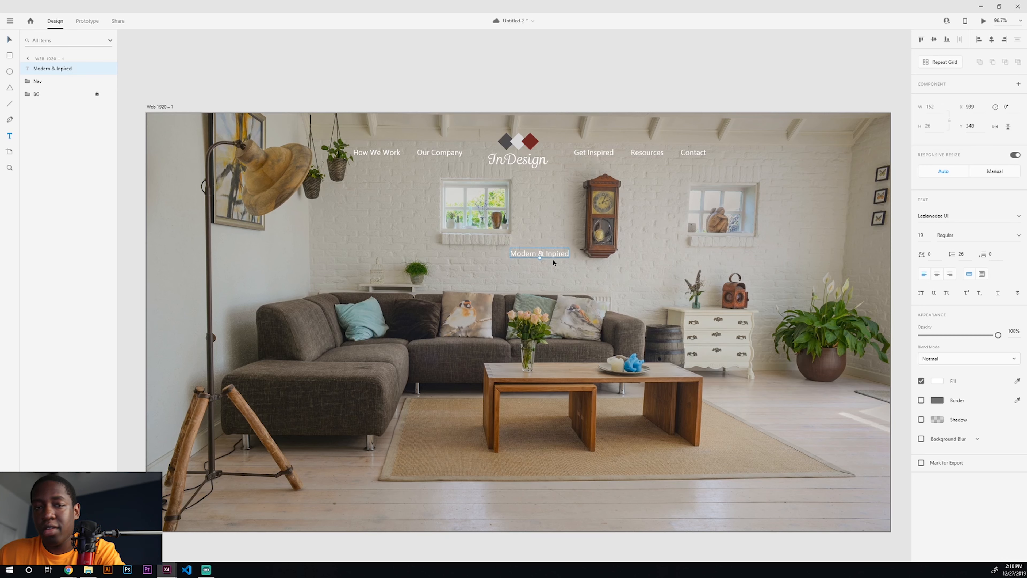
# Set the "Modern & Inpired" text to size 64, centre it horizontally on the artboard, and save
pyautogui.click(622, 284)
pyautogui.click(550, 255)
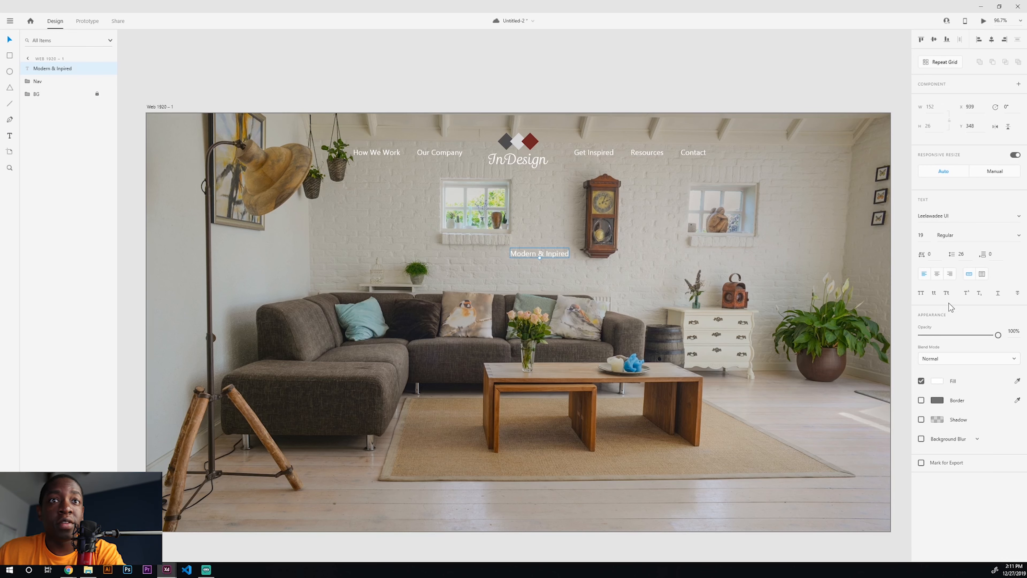
pyautogui.hotkey('ctrl', 's')
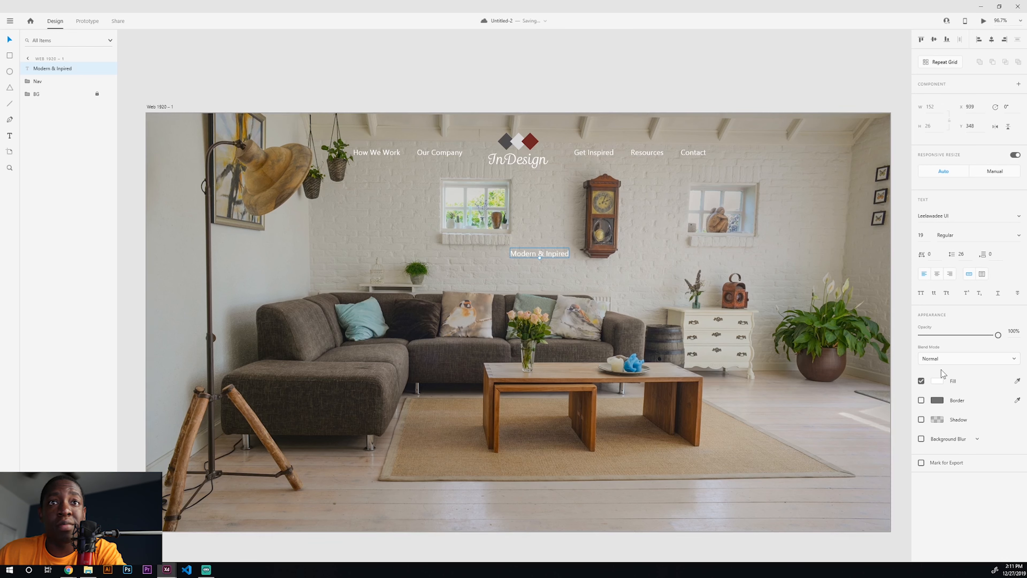
pyautogui.click(921, 235)
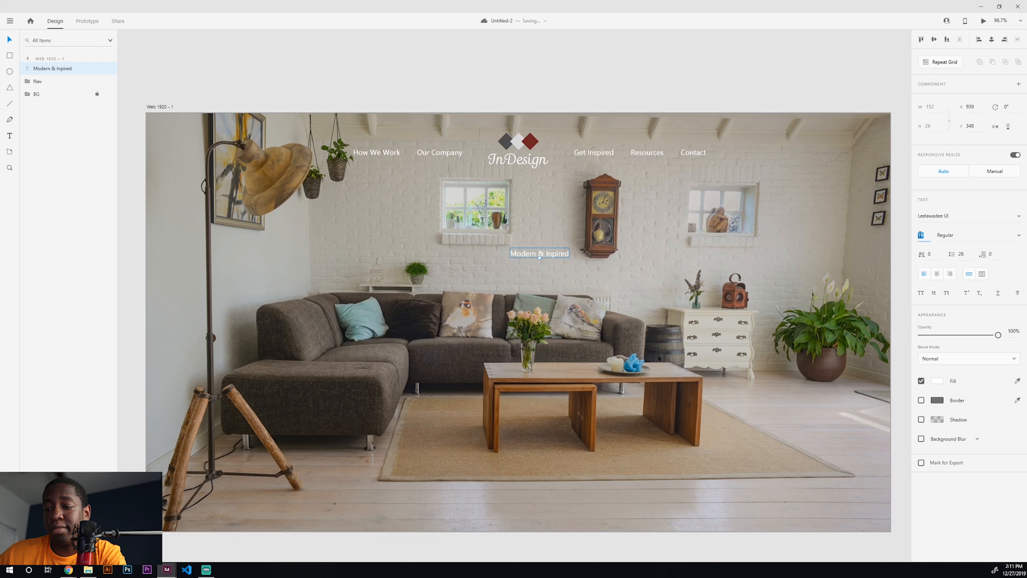
pyautogui.write('64')
pyautogui.press('Return')
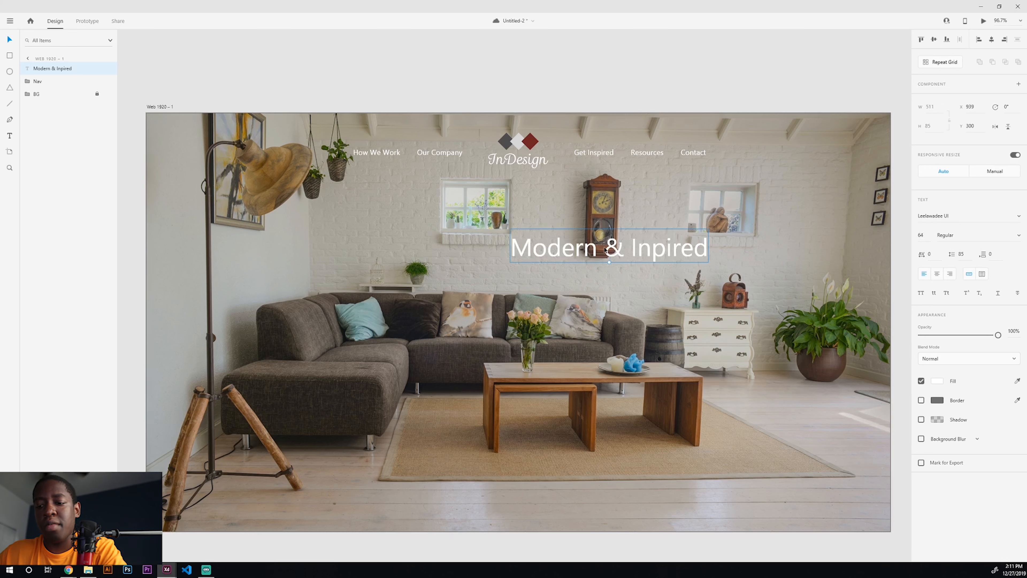
pyautogui.hotkey('shift', 'c')
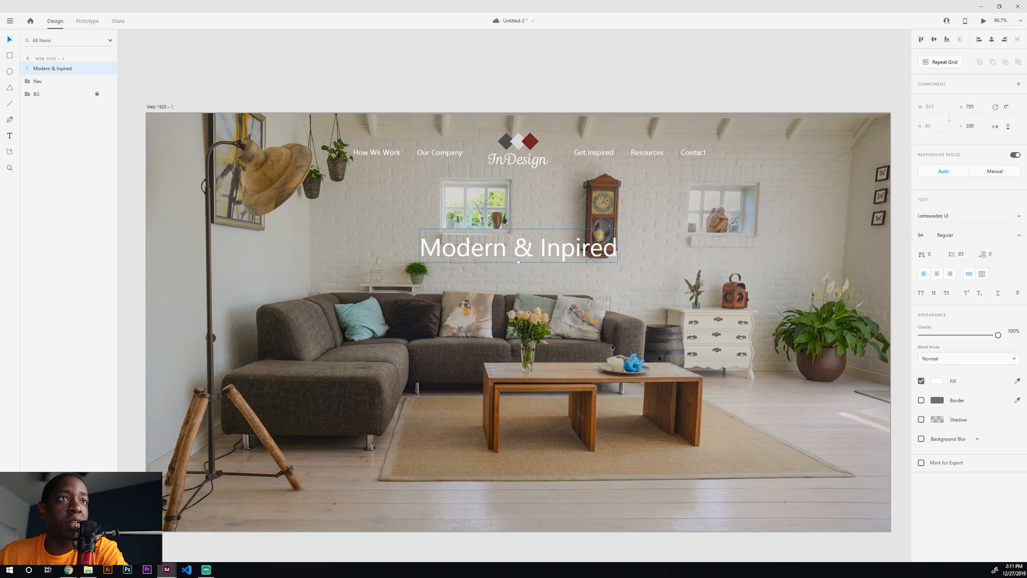
pyautogui.hotkey('ctrl', 's')
# Change the font weight of the "Modern & Inpired" heading to Bold
pyautogui.click(1020, 235)
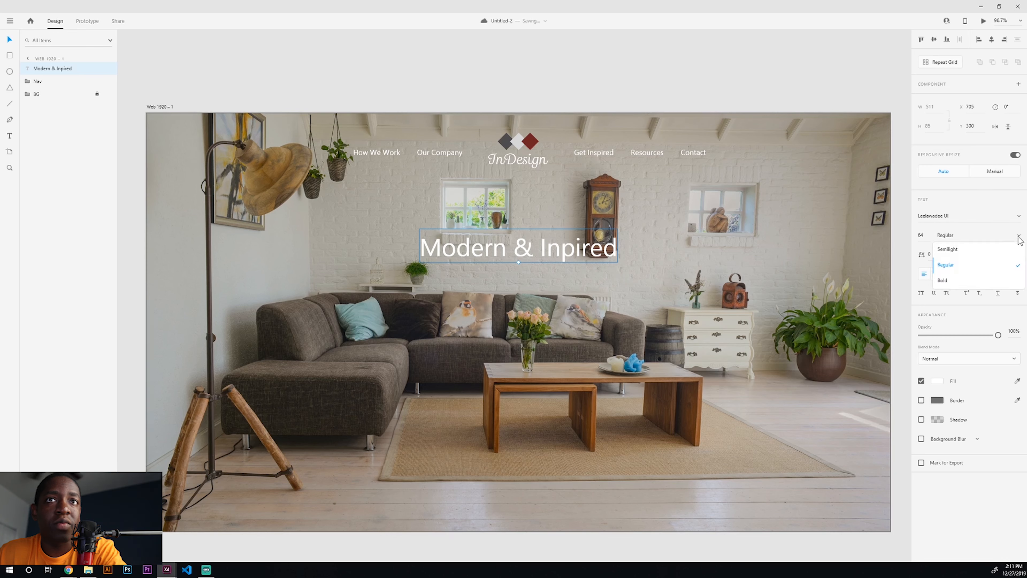
pyautogui.click(979, 279)
pyautogui.click(671, 273)
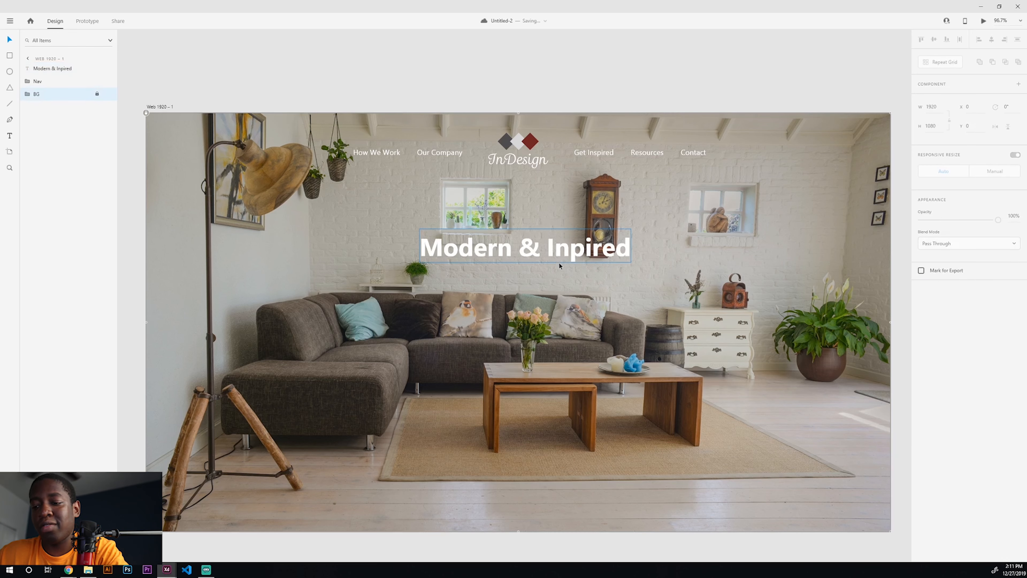
# Move the heading straight down to Y 360 and save the document
pyautogui.click(542, 253)
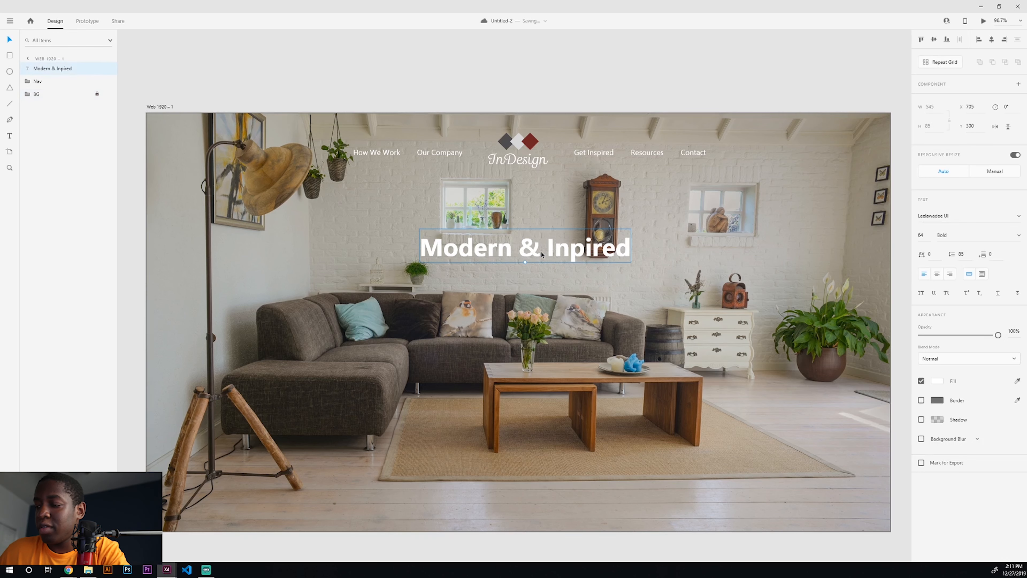
pyautogui.hotkey('shift', 'Down')
pyautogui.hotkey('shift', 'Down')
pyautogui.hotkey('shift', 'Down')
pyautogui.hotkey('shift', 'Down')
pyautogui.hotkey('shift', 'Down')
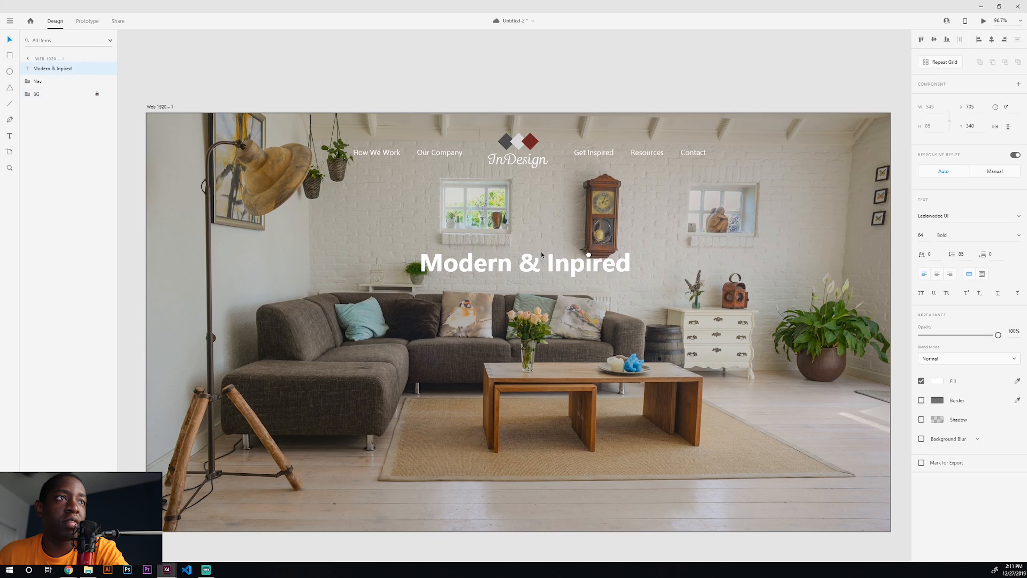
pyautogui.hotkey('shift', 'Down')
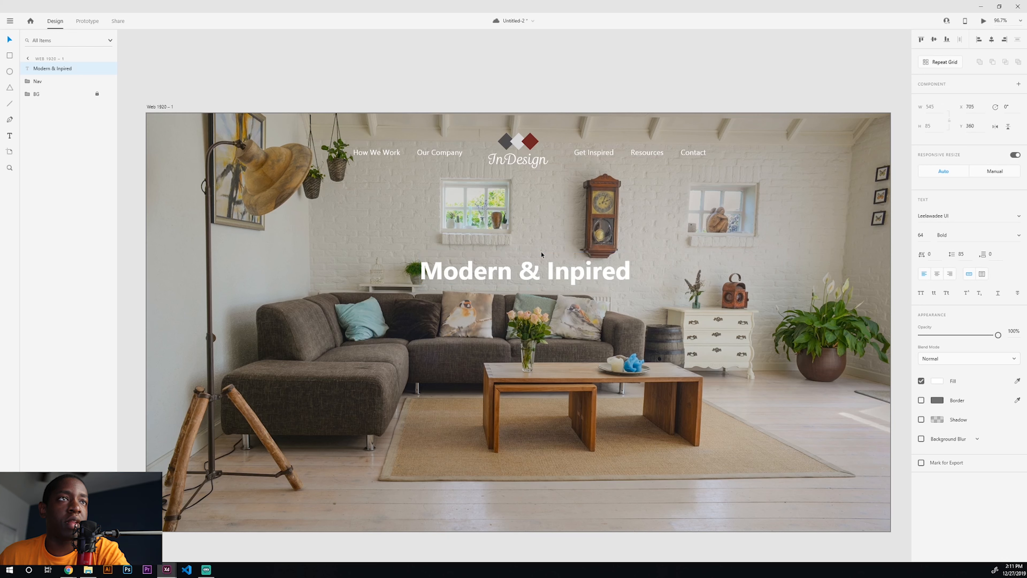
pyautogui.click(526, 495)
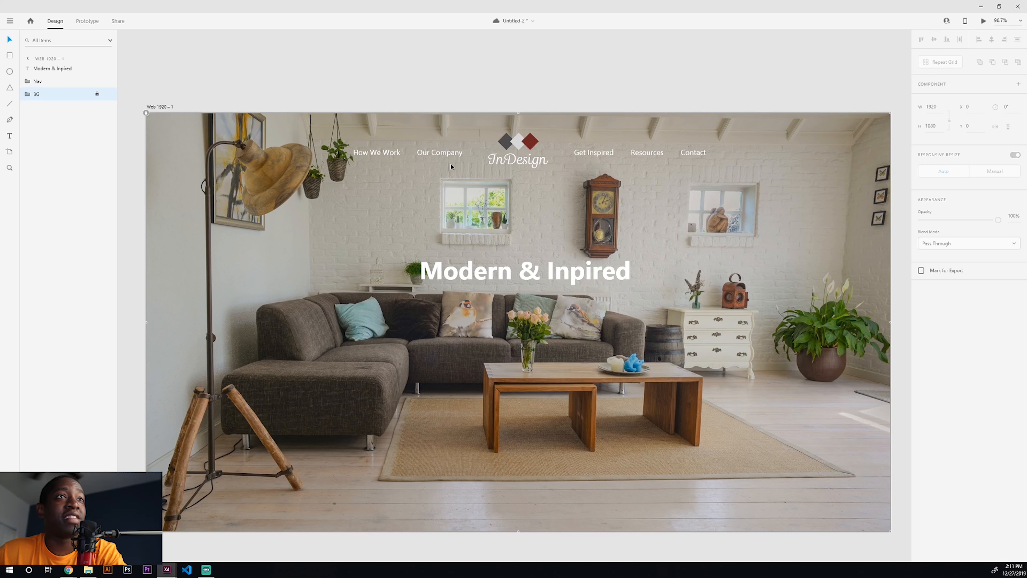
pyautogui.hotkey('ctrl', 's')
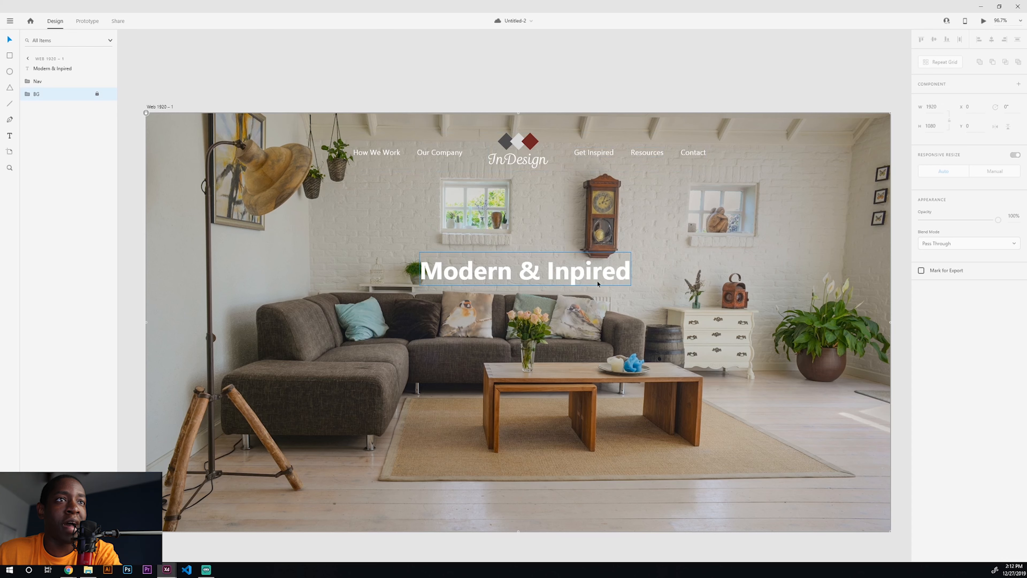
# Correct the heading's spelling to "Modern & Inspired" and save the document
pyautogui.doubleClick(571, 271)
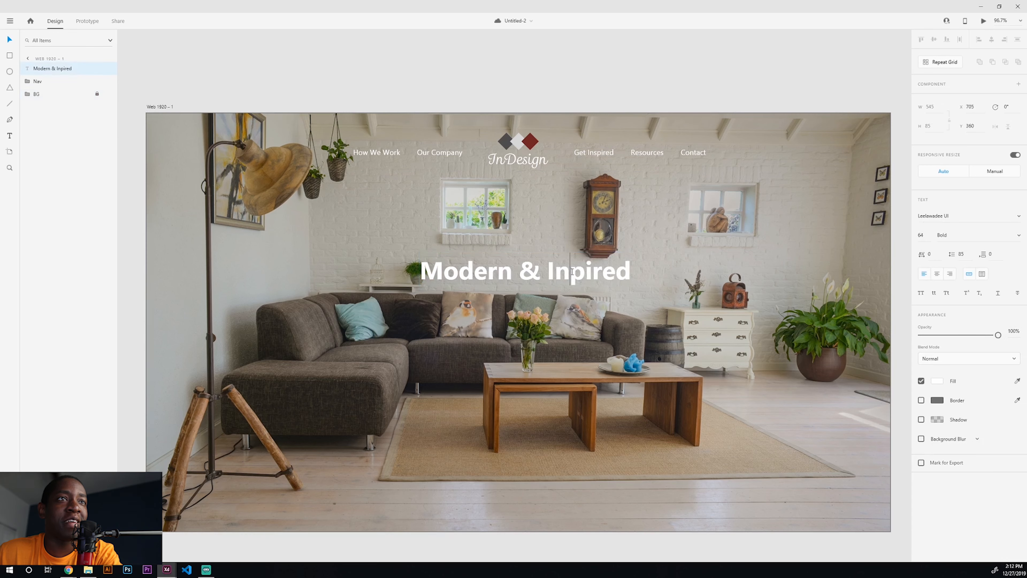
pyautogui.write('s')
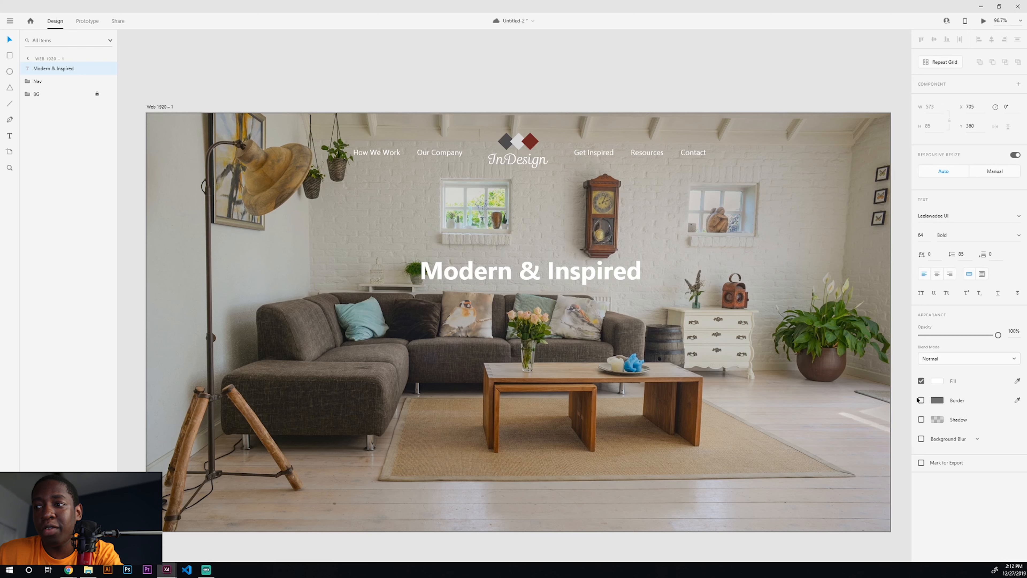
pyautogui.hotkey('ctrl', 's')
pyautogui.press('Escape')
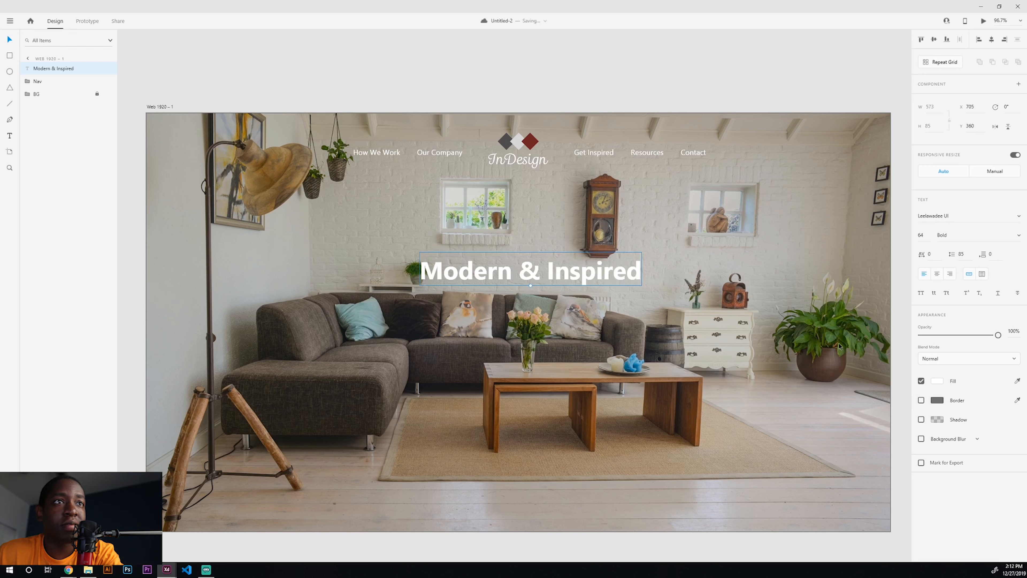
# Shift the "Modern & Inspired" heading sideways so it is centred on the artboard again under the logo
pyautogui.click(603, 348)
pyautogui.click(568, 277)
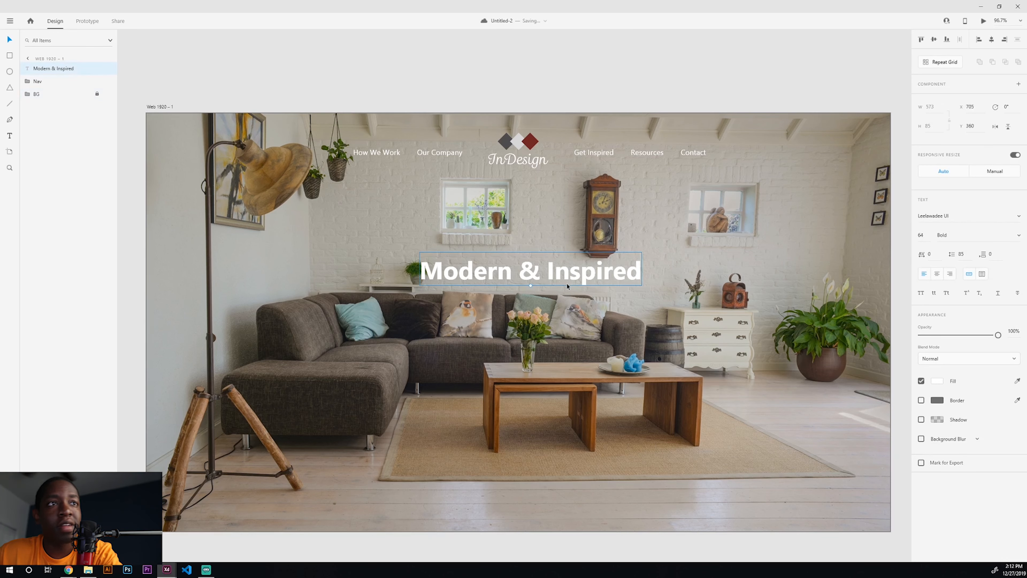
pyautogui.moveTo(568, 286); pyautogui.dragTo(555, 286)
pyautogui.click(455, 308)
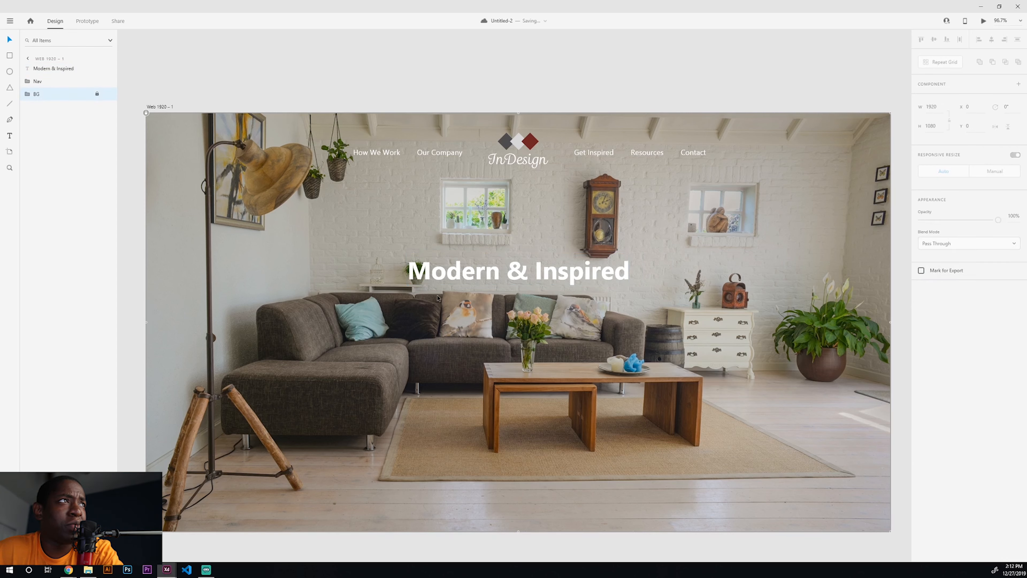
# Draw a white button rectangle about 211 by 61 px just below the "Modern & Inspired" heading
pyautogui.press('Escape')
pyautogui.press('r')
pyautogui.moveTo(488, 290)
pyautogui.mouseDown()
pyautogui.moveTo(544, 317)
pyautogui.moveTo(519, 320)
pyautogui.moveTo(571, 312)
pyautogui.mouseUp()
pyautogui.press('v')
pyautogui.click(529, 330)
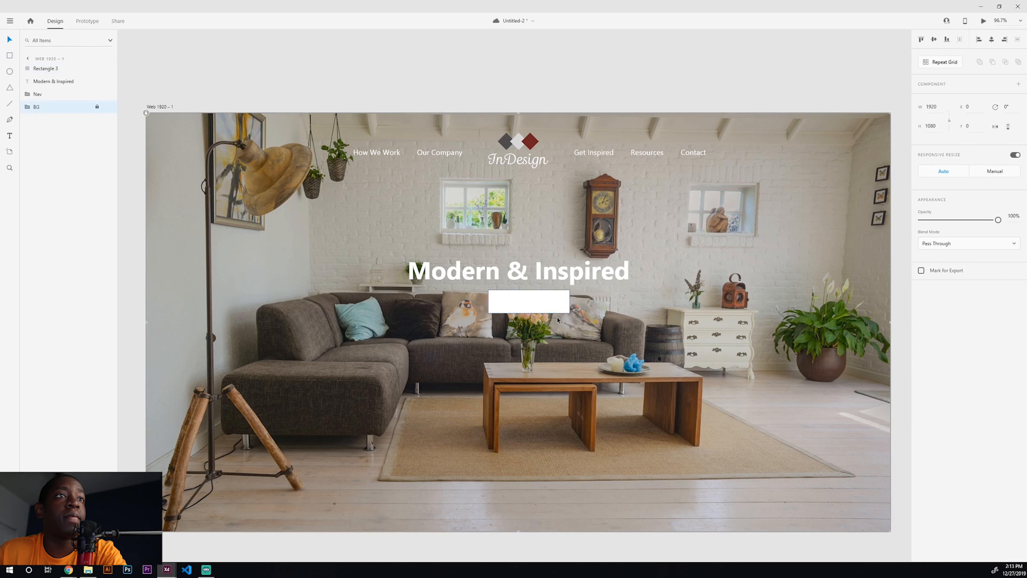
# Remove the rectangle's border and centre it horizontally below the heading at Y 460
pyautogui.click(519, 306)
pyautogui.click(921, 304)
pyautogui.moveTo(534, 301); pyautogui.dragTo(532, 303)
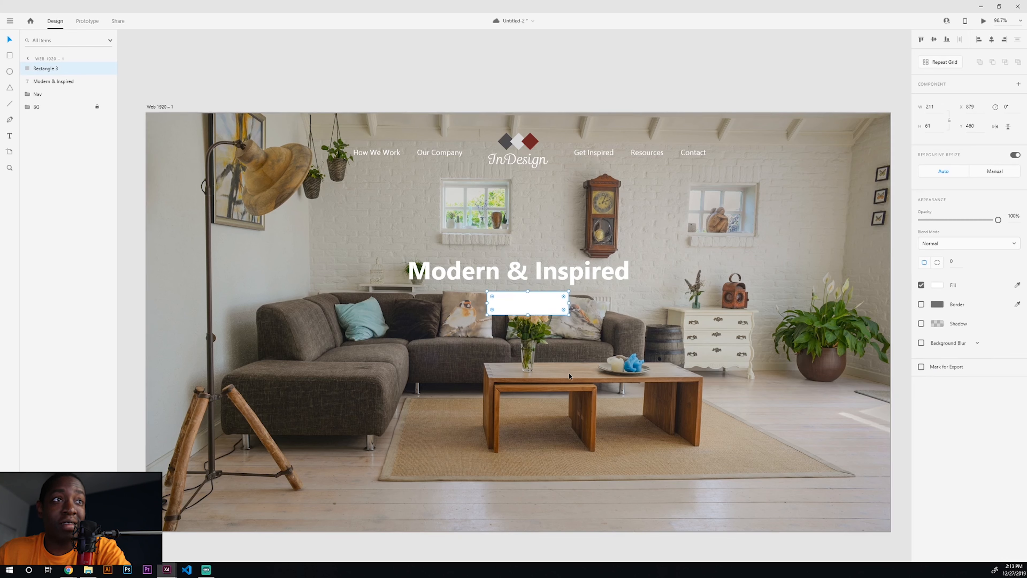
pyautogui.hotkey('shift', 'c')
pyautogui.click(517, 340)
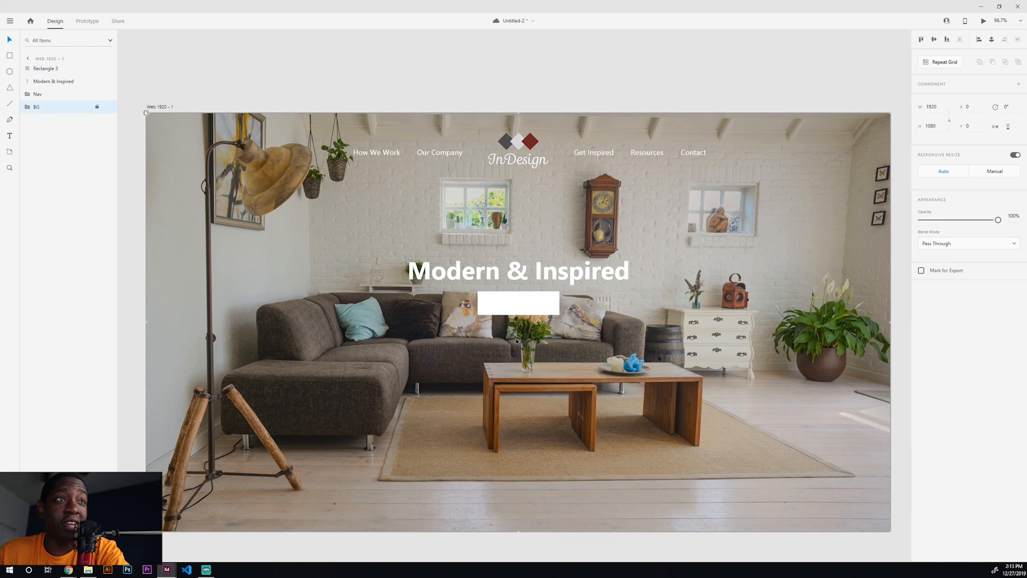
# Save the document and fill the button rectangle below the heading with the green #5D8221
pyautogui.click(511, 308)
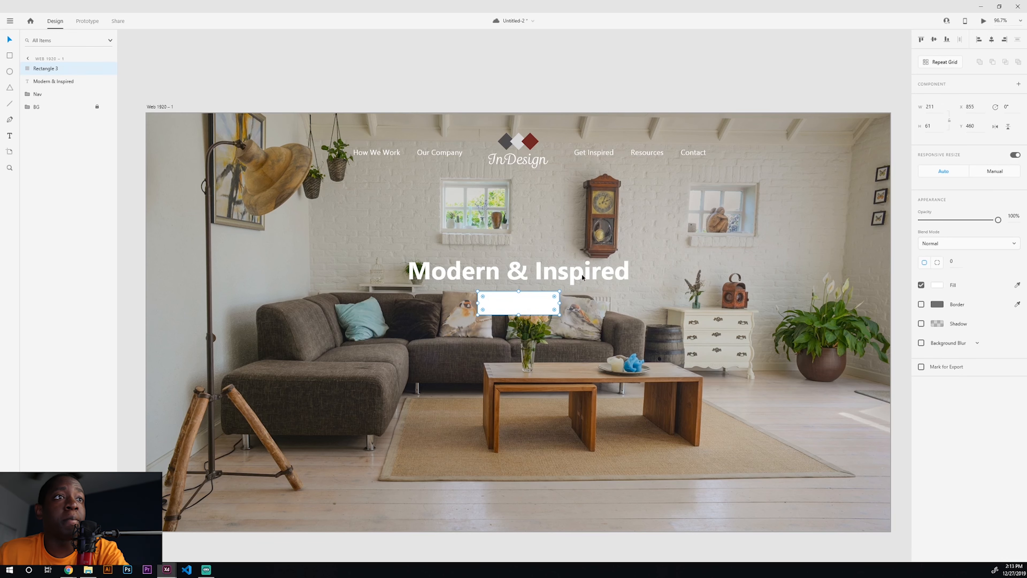
pyautogui.hotkey('ctrl', 's')
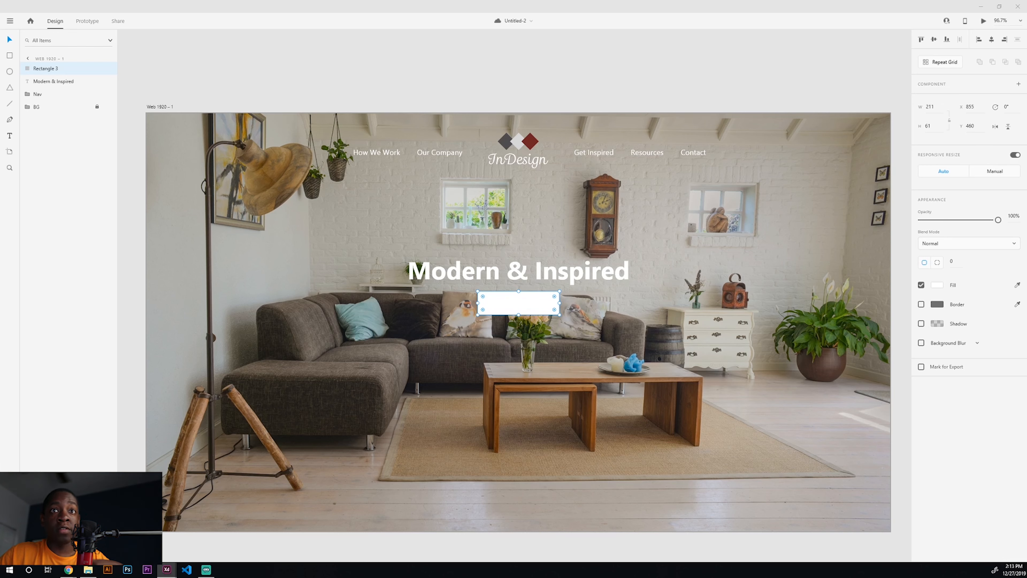
pyautogui.click(936, 286)
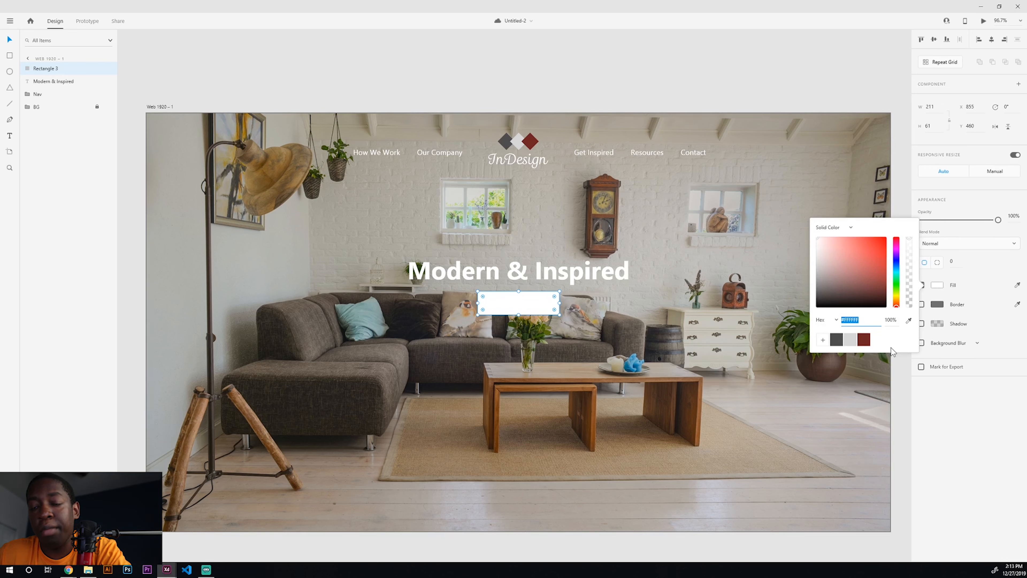
pyautogui.write('5D8221')
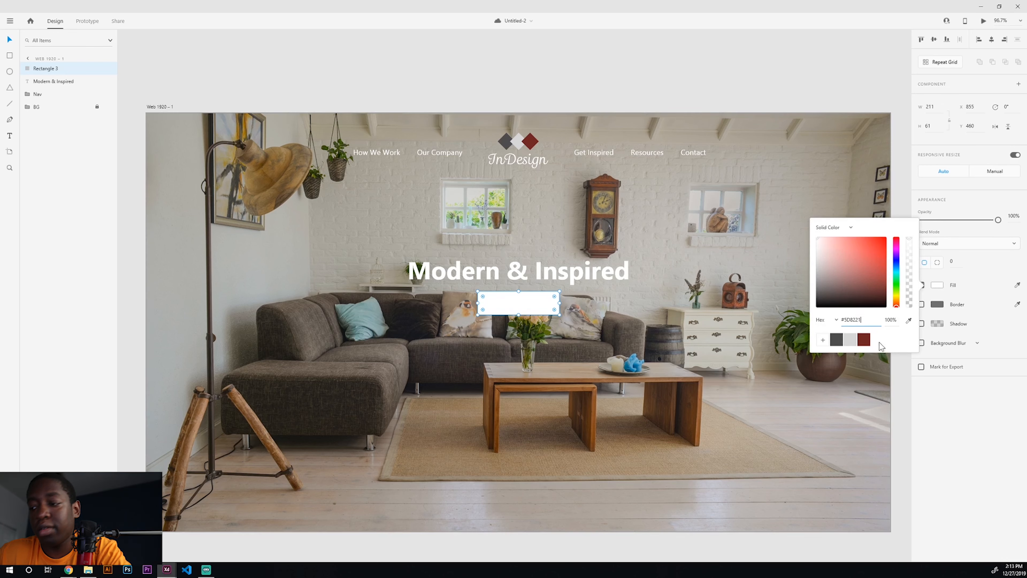
pyautogui.press('Return')
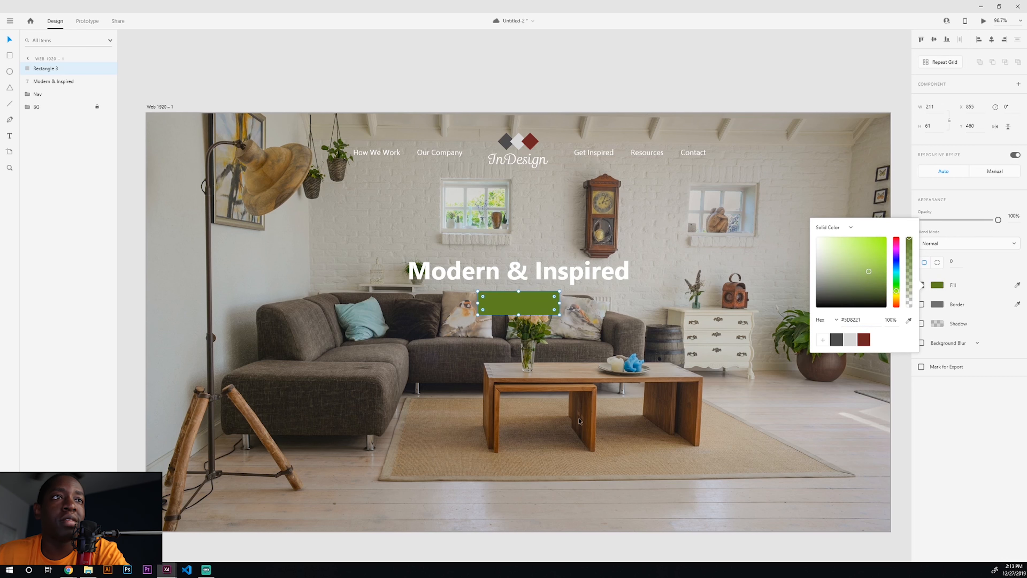
pyautogui.click(585, 411)
# Nudge the green button rectangle down from the heading to Y 470
pyautogui.click(512, 311)
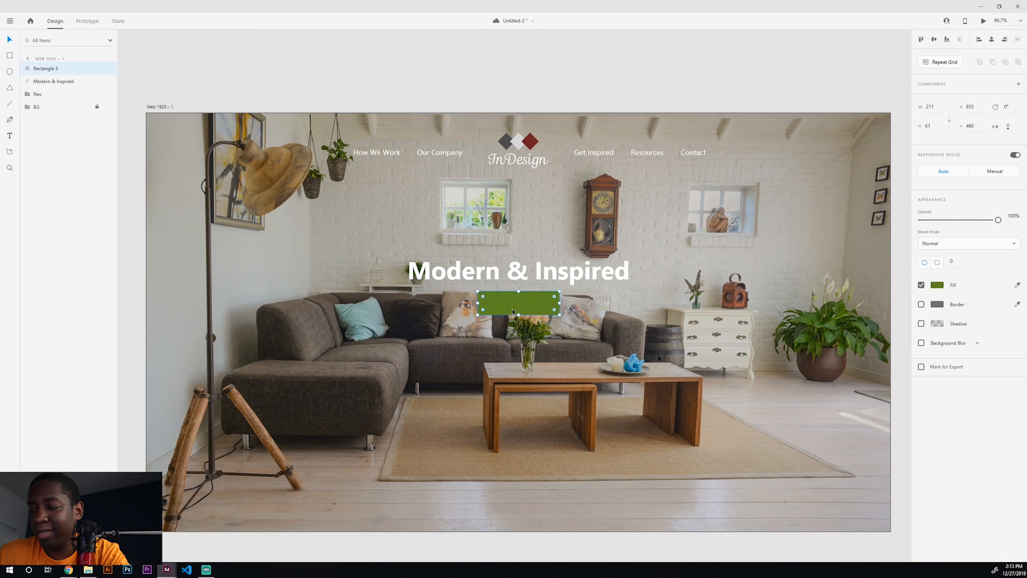
pyautogui.press('Down')
pyautogui.press('Down')
pyautogui.press('Down')
pyautogui.press('Down')
pyautogui.press('Down')
pyautogui.press('Down')
pyautogui.press('Down')
pyautogui.press('Down')
pyautogui.press('Down')
pyautogui.press('Down')
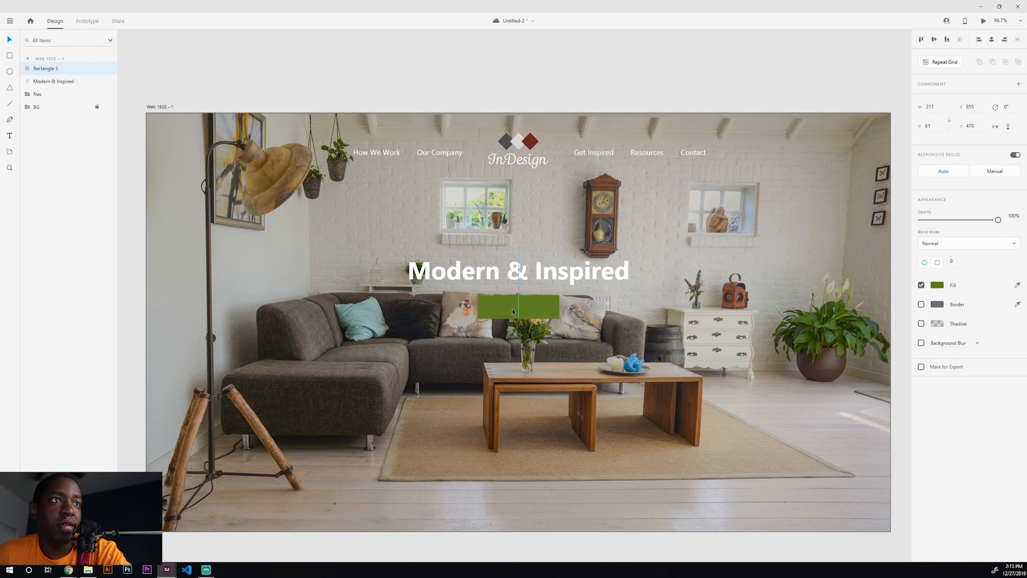
pyautogui.press('Down')
pyautogui.press('Down')
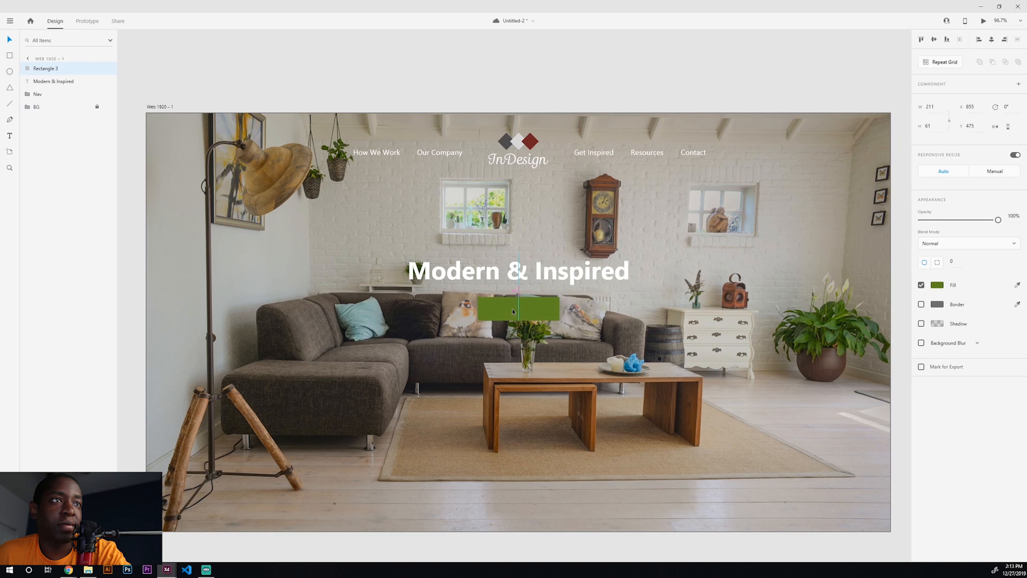
pyautogui.press('Up')
pyautogui.press('Up')
pyautogui.press('Up')
pyautogui.press('Up')
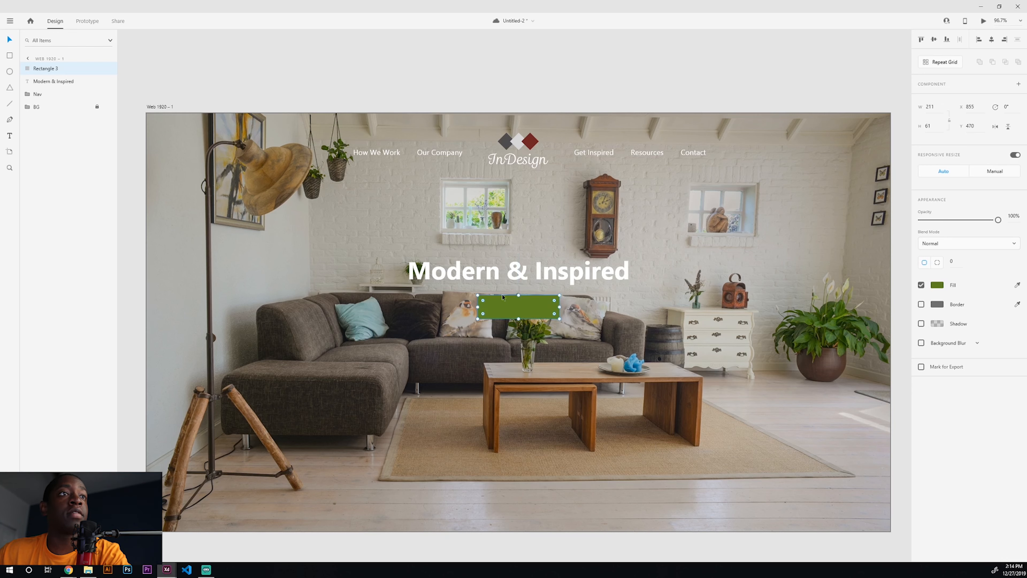
pyautogui.click(481, 314)
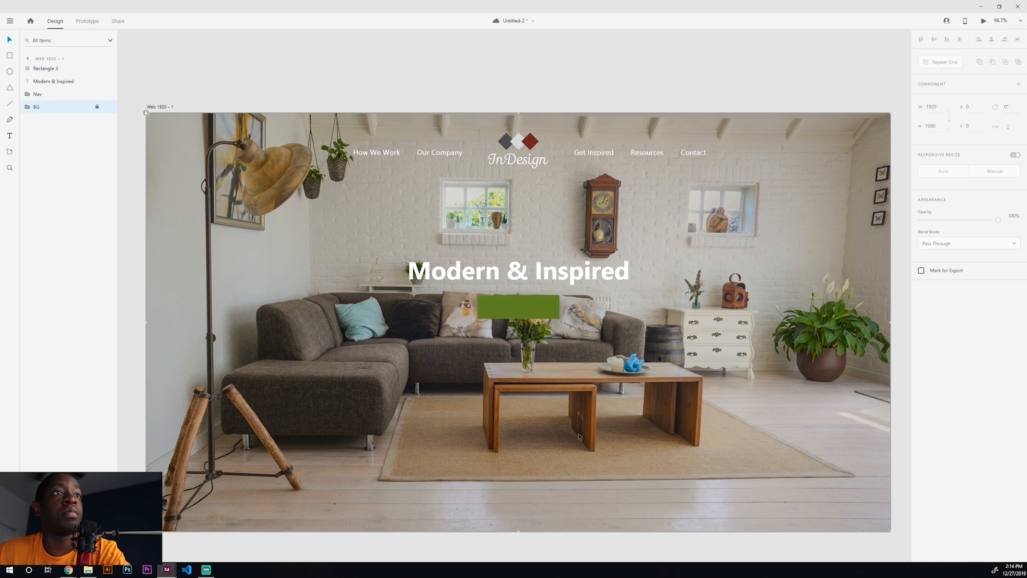
# Add a new text object reading "Book An Appointment" in the empty area beside the green button
pyautogui.click(516, 309)
pyautogui.click(585, 154)
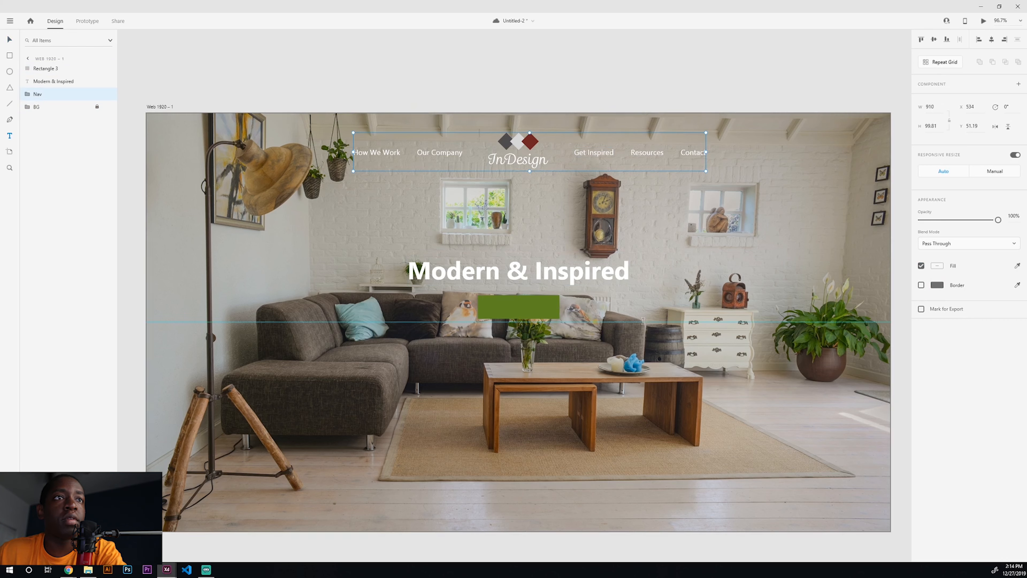
pyautogui.click(652, 301)
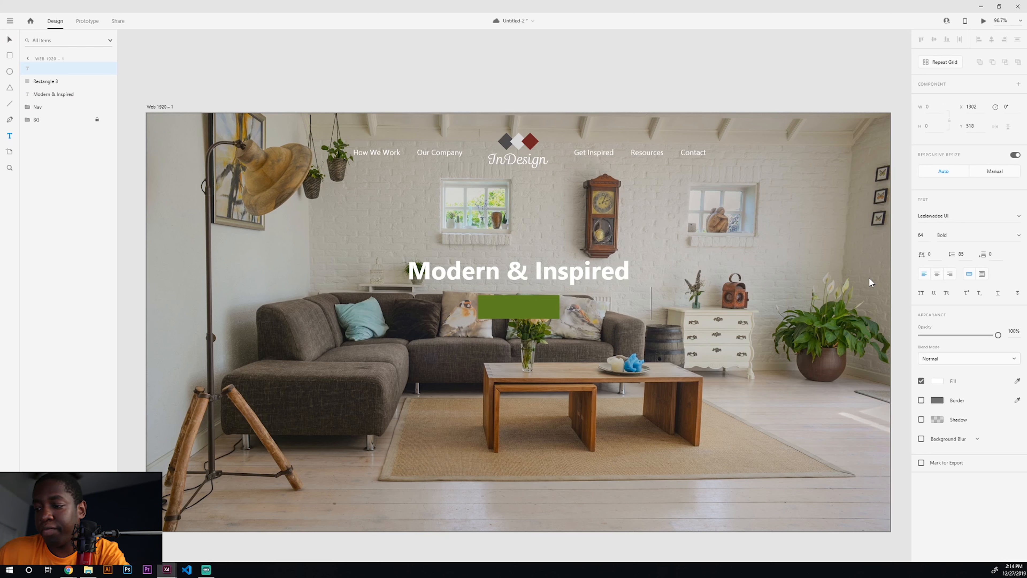
pyautogui.write('Book')
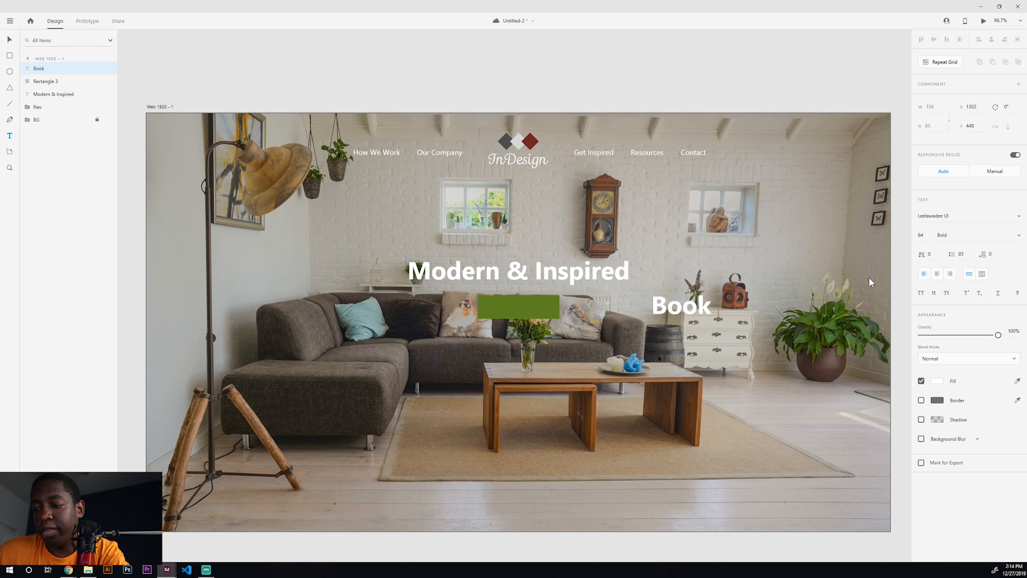
pyautogui.write(' An')
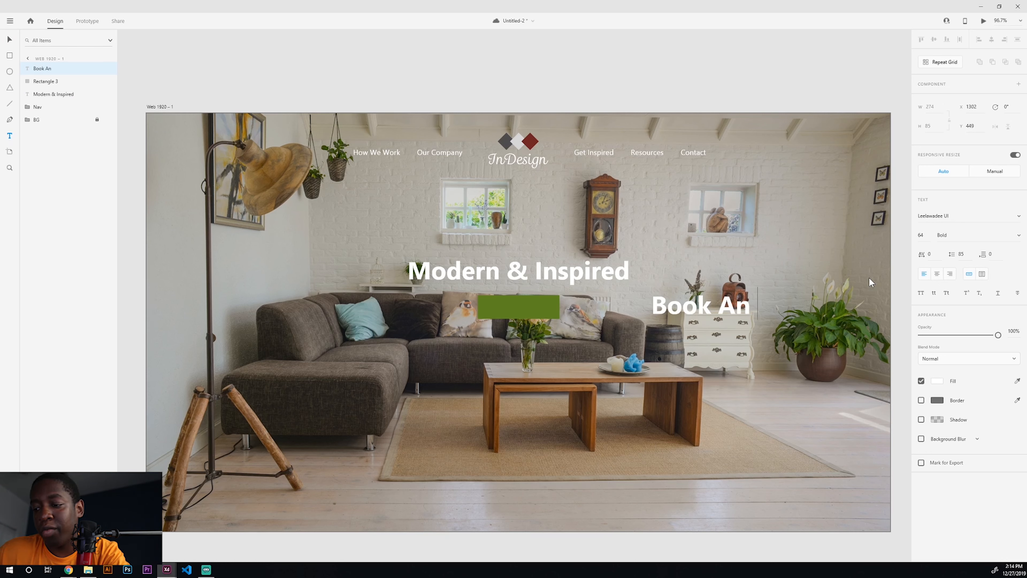
pyautogui.write(' Appoi')
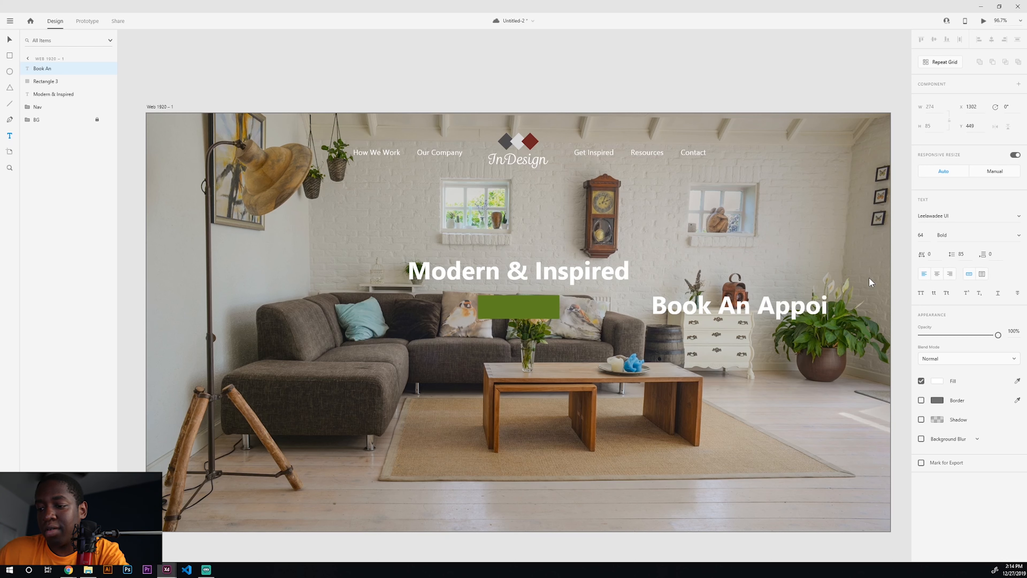
pyautogui.write('ntment')
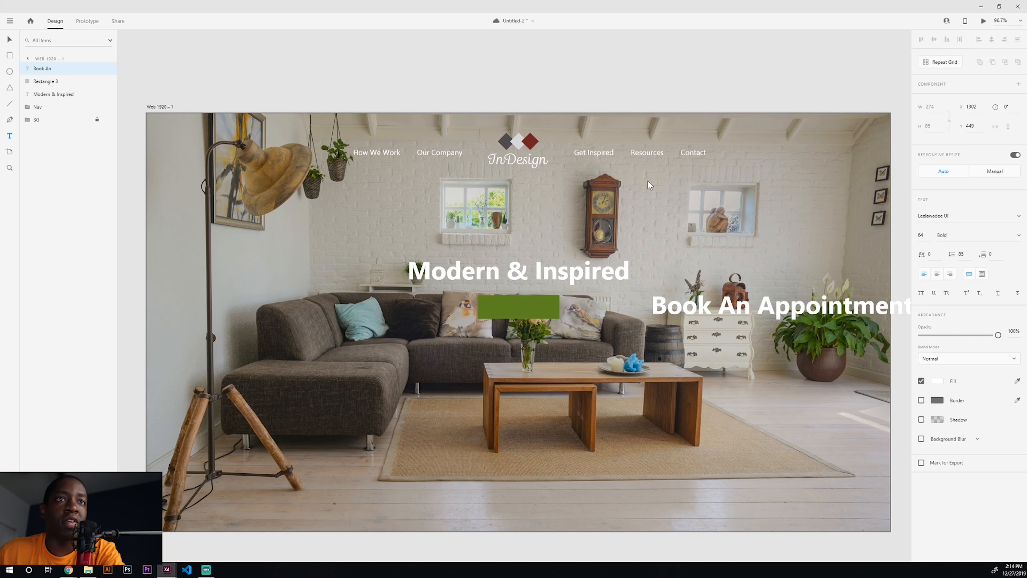
pyautogui.write('v')
pyautogui.press('BackSpace')
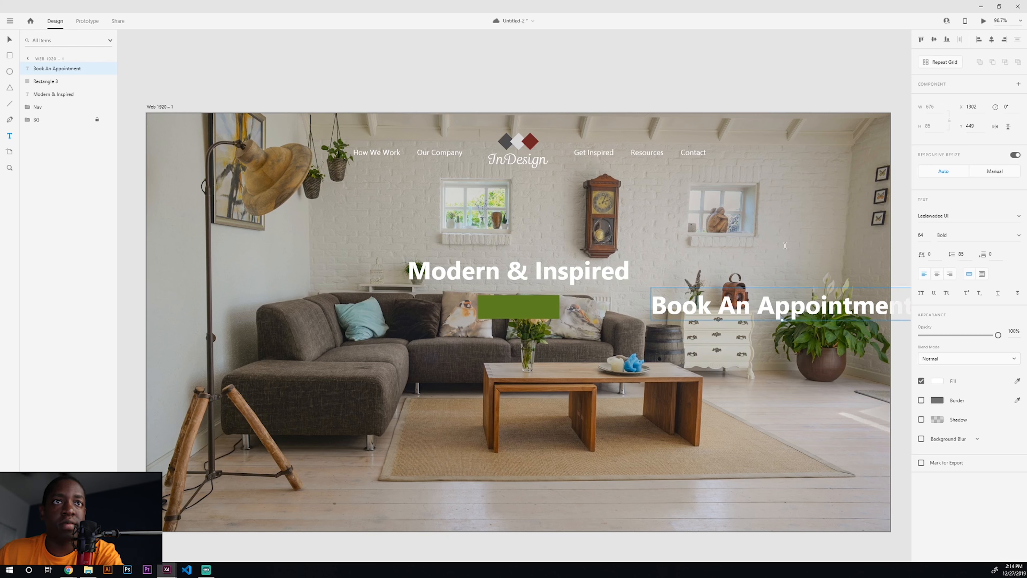
# Move the "Book An Appointment" text below the green button and set its font weight to Semilight
pyautogui.moveTo(883, 311); pyautogui.dragTo(567, 381)
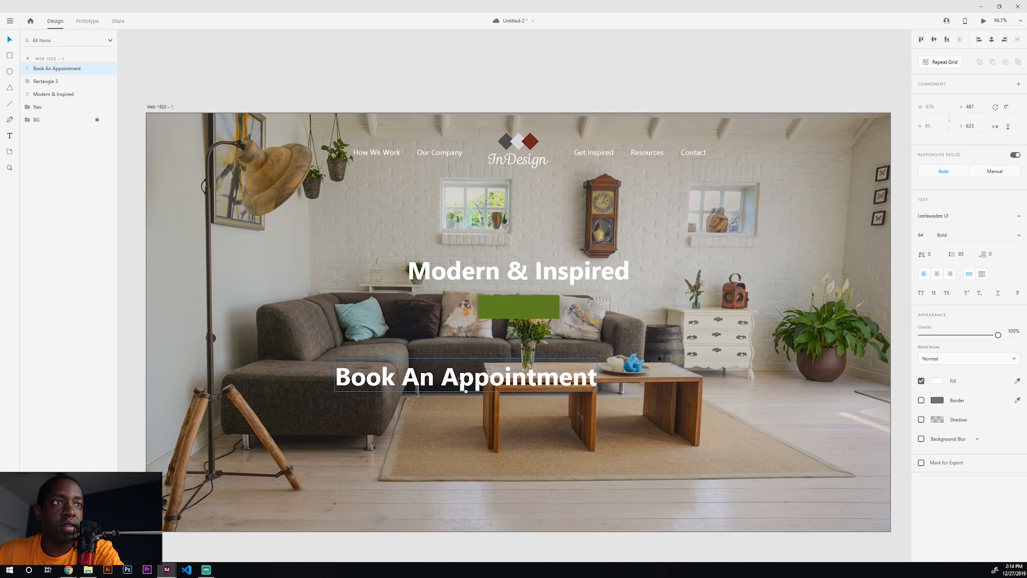
pyautogui.moveTo(437, 363); pyautogui.dragTo(478, 356)
pyautogui.click(1012, 239)
pyautogui.click(951, 267)
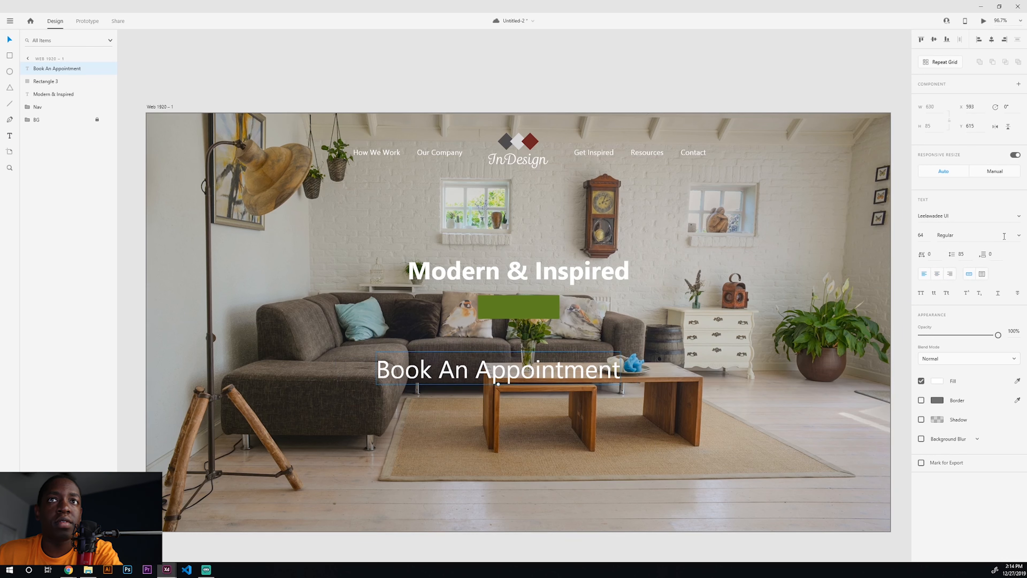
pyautogui.click(1019, 236)
pyautogui.click(1001, 250)
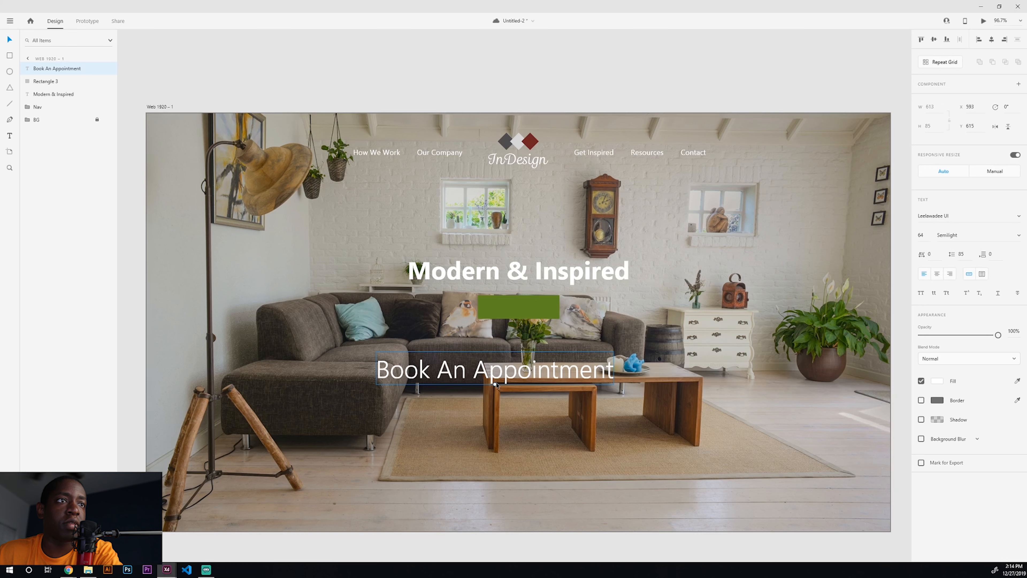
# Shrink the "Book An Appointment" text to size 17, place it on the green button and save the document
pyautogui.moveTo(496, 383); pyautogui.dragTo(516, 309)
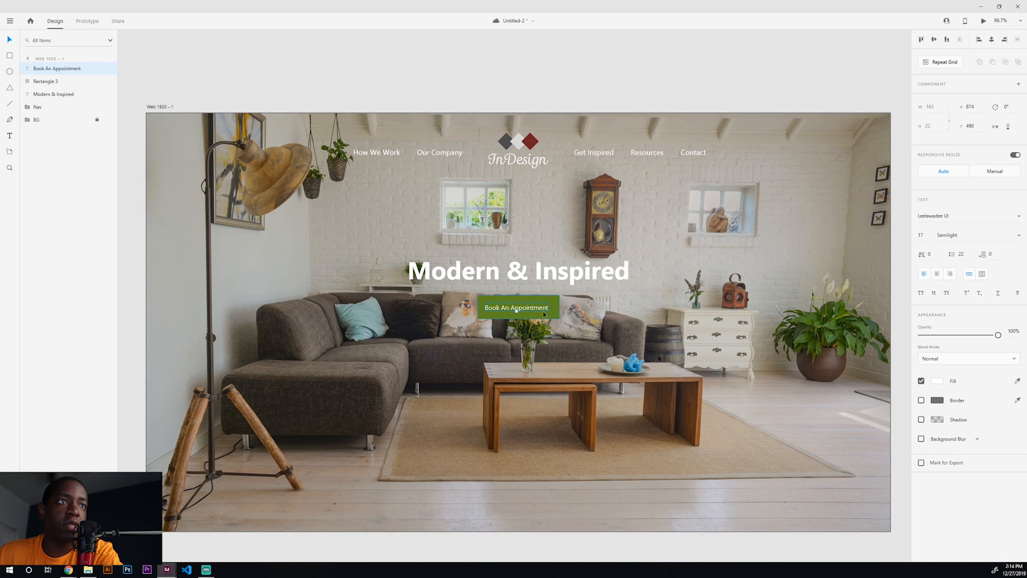
pyautogui.hotkey('ctrl', 's')
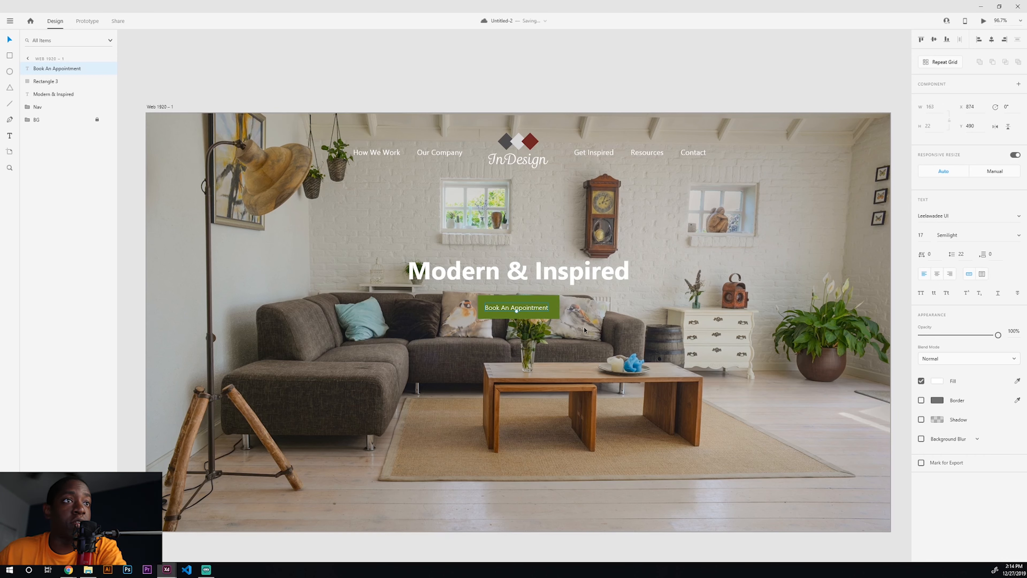
pyautogui.keyDown('shift'); pyautogui.click(554, 306); pyautogui.keyUp('shift')
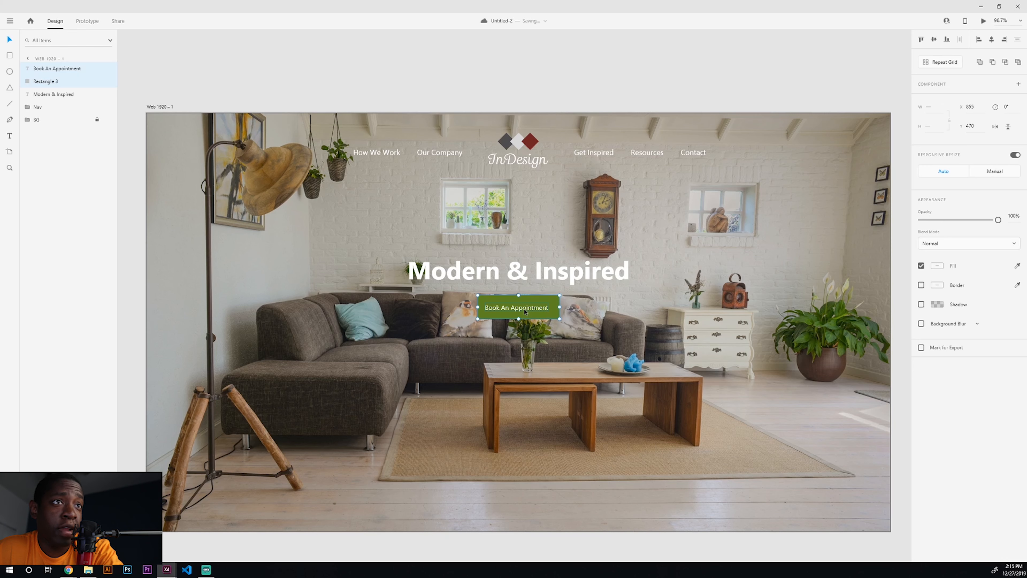
pyautogui.click(624, 337)
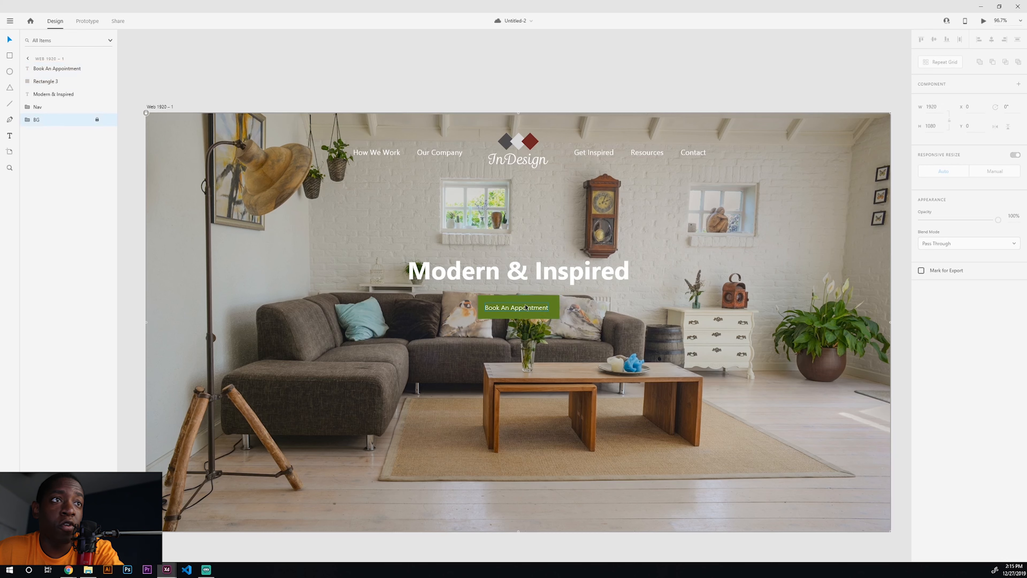
# Centre the "Book An Appointment" text and the green button horizontally on each other and save the document
pyautogui.click(542, 303)
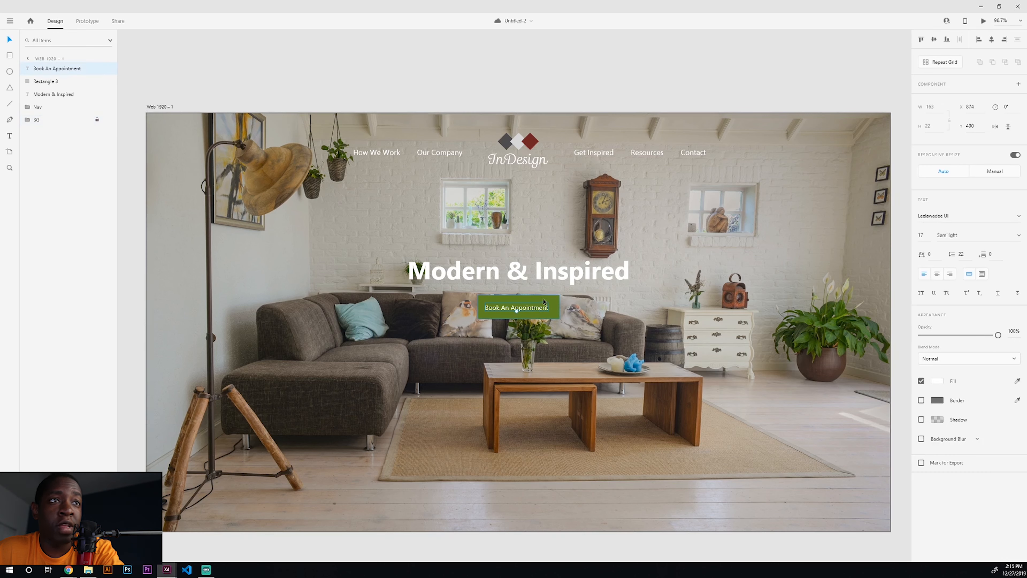
pyautogui.keyDown('shift'); pyautogui.click(546, 300); pyautogui.keyUp('shift')
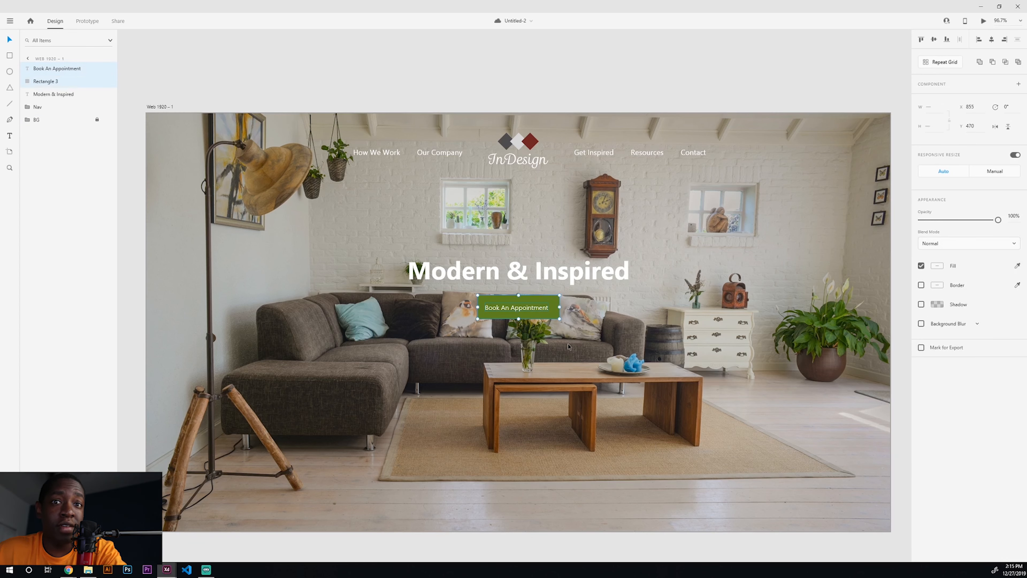
pyautogui.hotkey('shift', 'c')
pyautogui.click(590, 350)
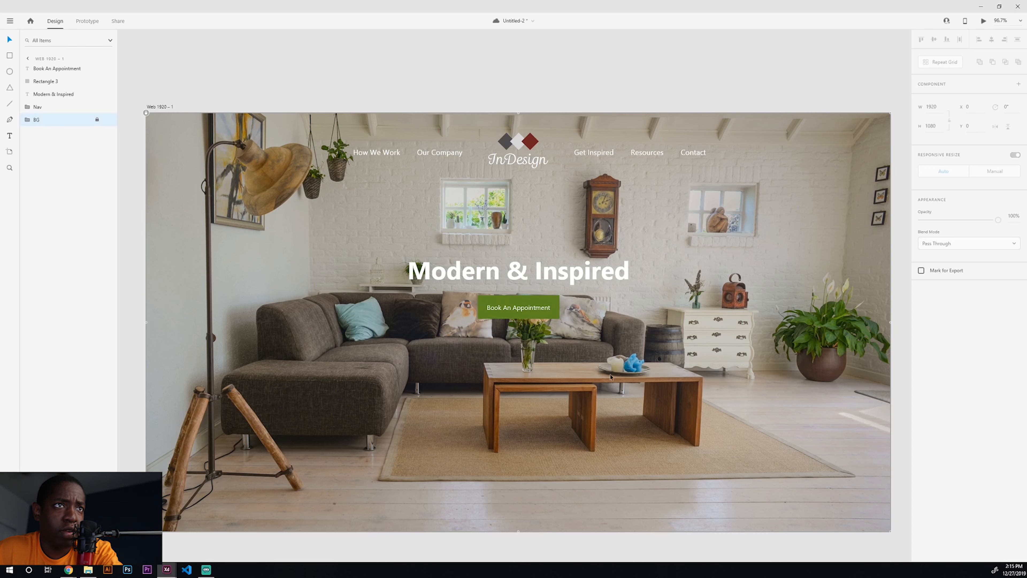
pyautogui.hotkey('ctrl', 's')
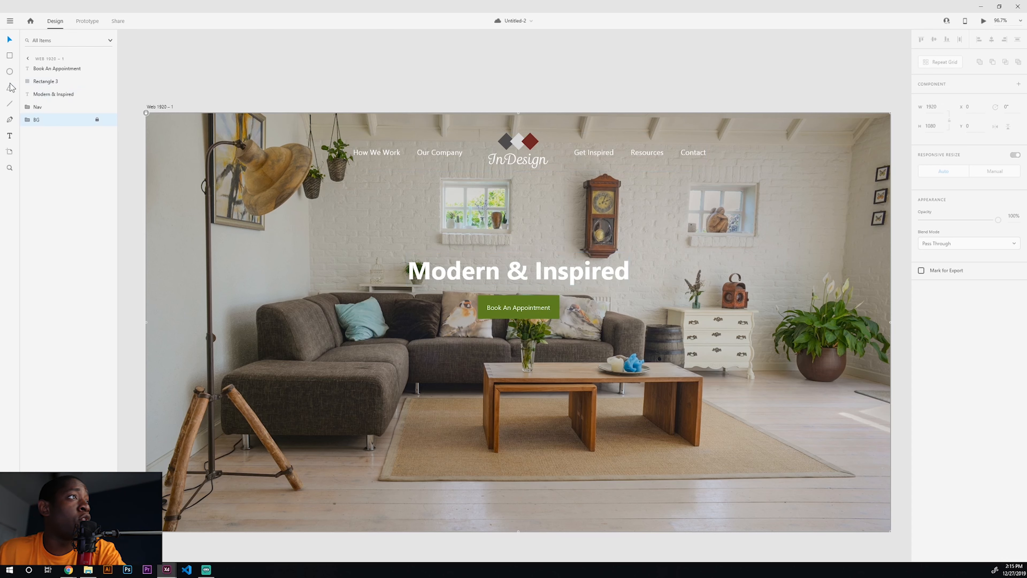
# Expand the BG group and hide and show its overlay layer to compare the photo with and without darkening
pyautogui.click(27, 119)
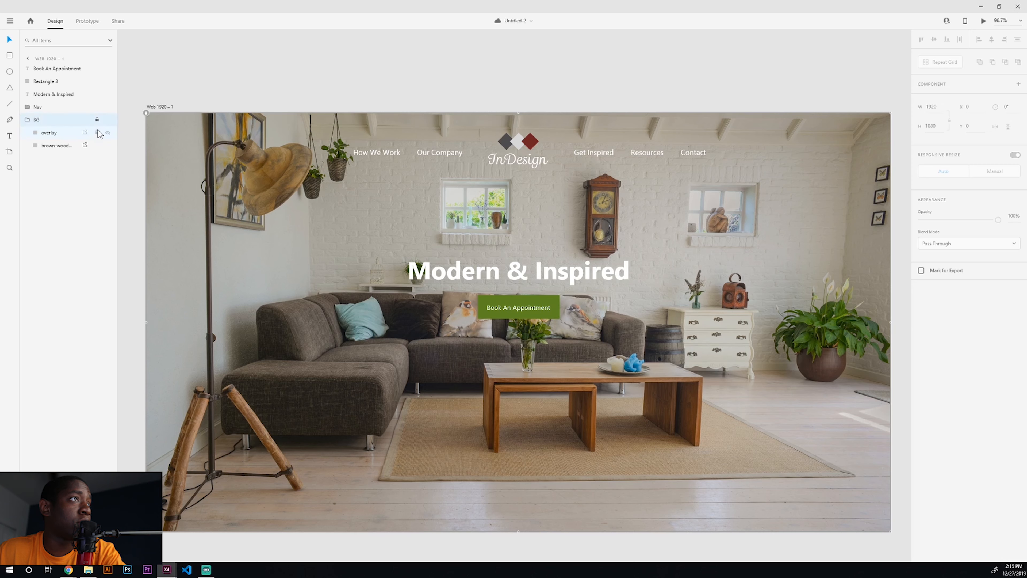
pyautogui.click(107, 133)
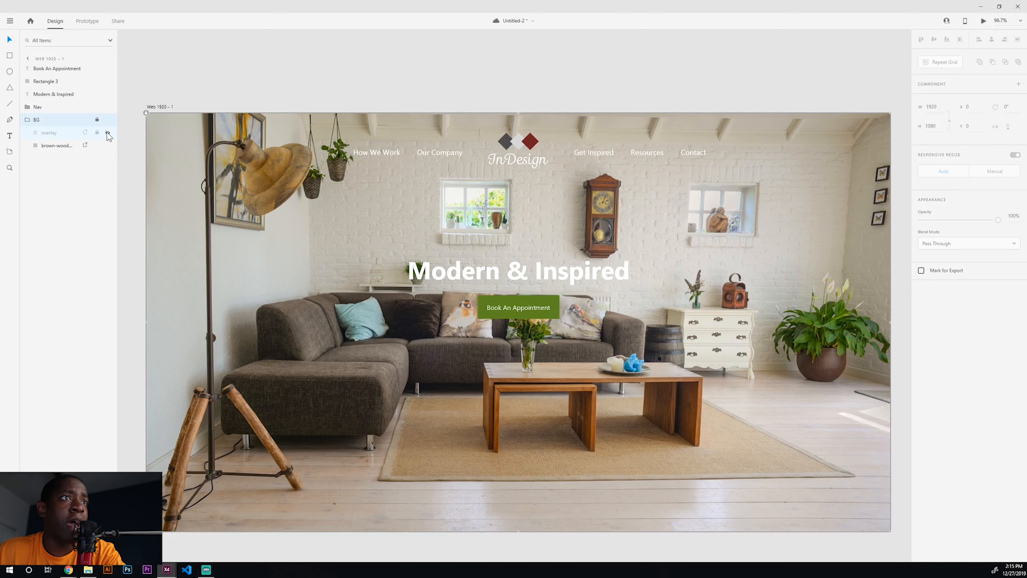
pyautogui.click(107, 132)
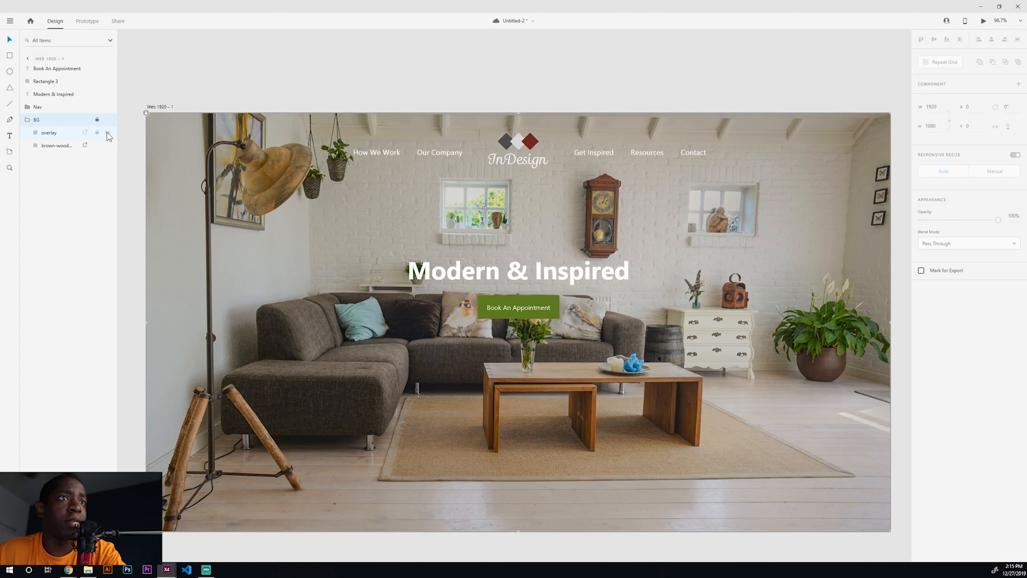
pyautogui.click(107, 132)
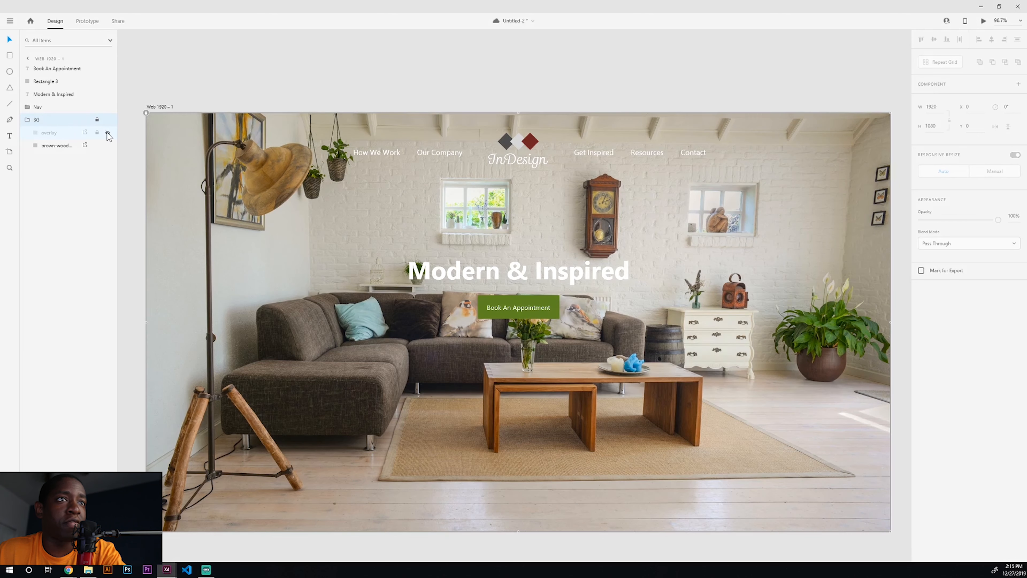
pyautogui.click(107, 132)
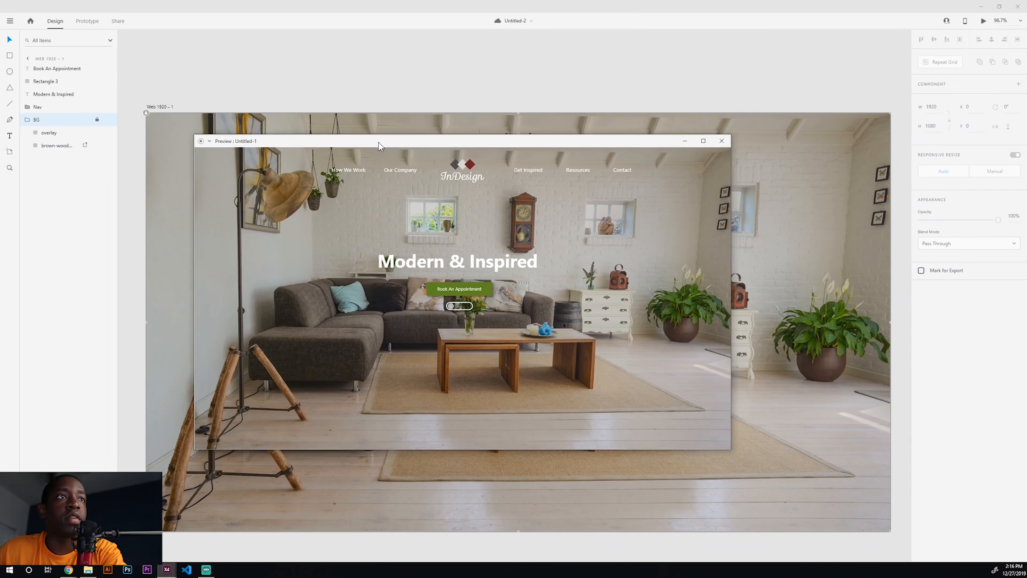
# Try the switch below the button in the Untitled-1 preview, and view and close the "Get Inspired" subscription popup
pyautogui.moveTo(379, 142); pyautogui.dragTo(441, 136)
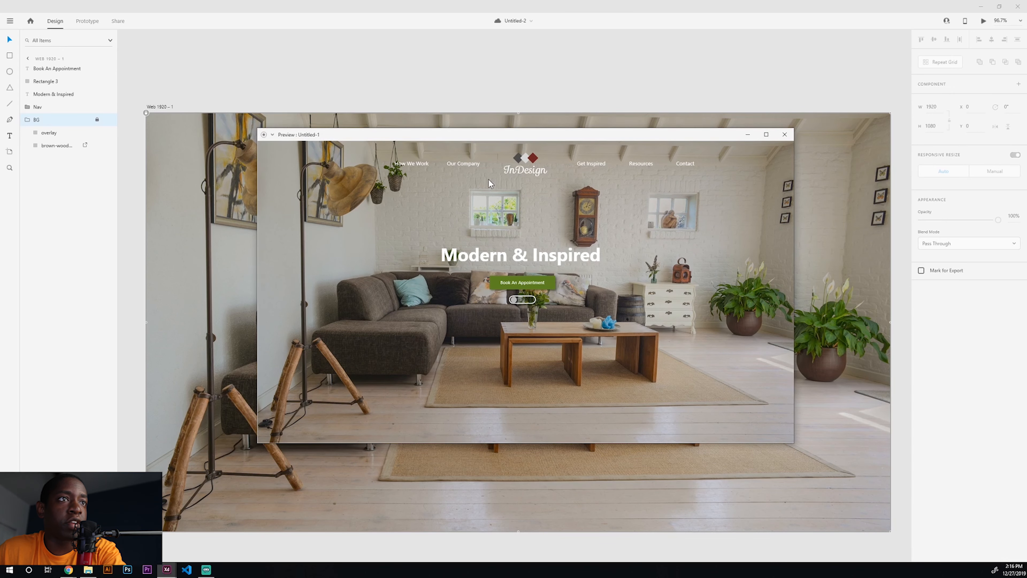
pyautogui.click(516, 301)
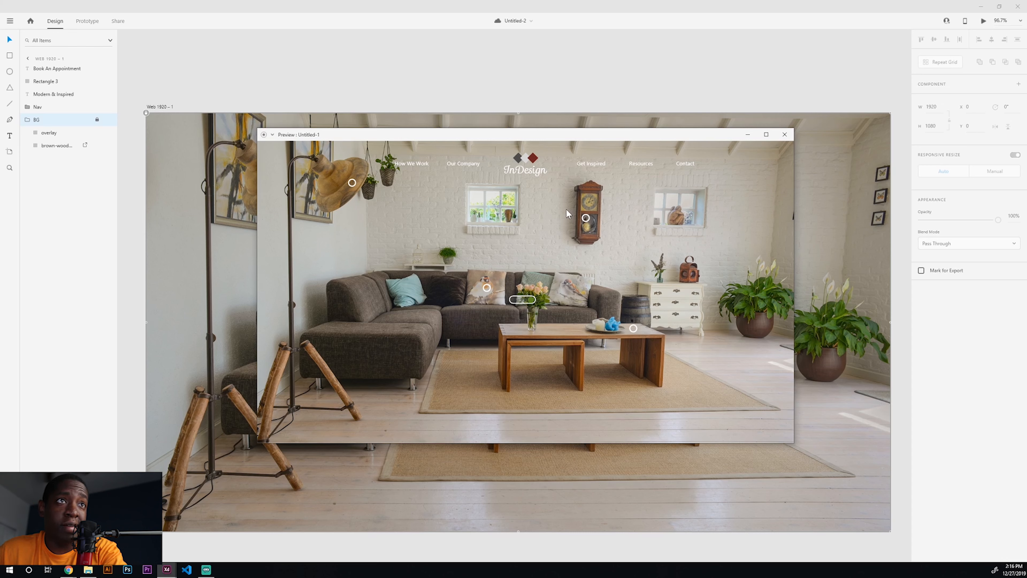
pyautogui.click(532, 301)
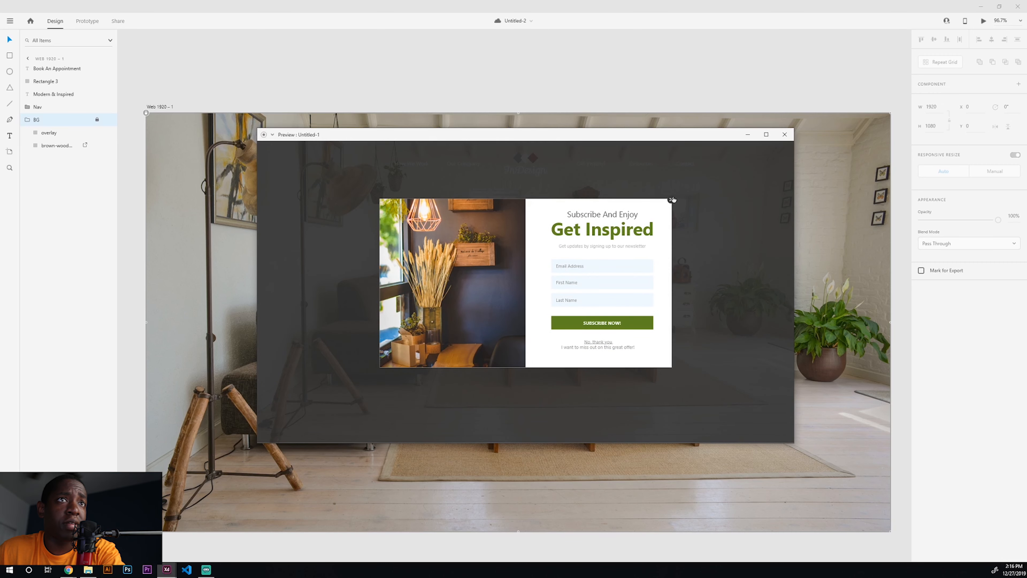
pyautogui.click(670, 200)
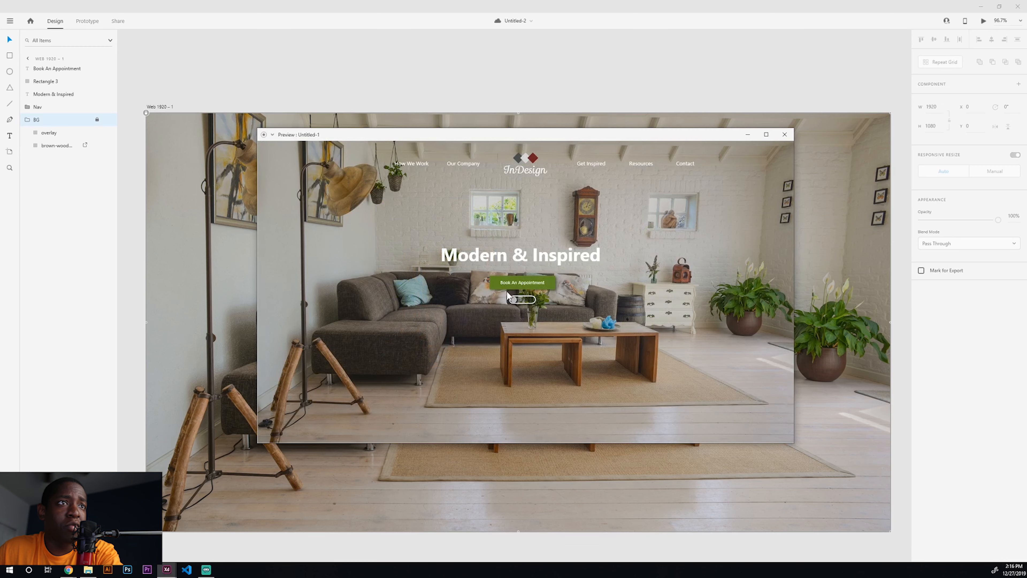
pyautogui.click(516, 301)
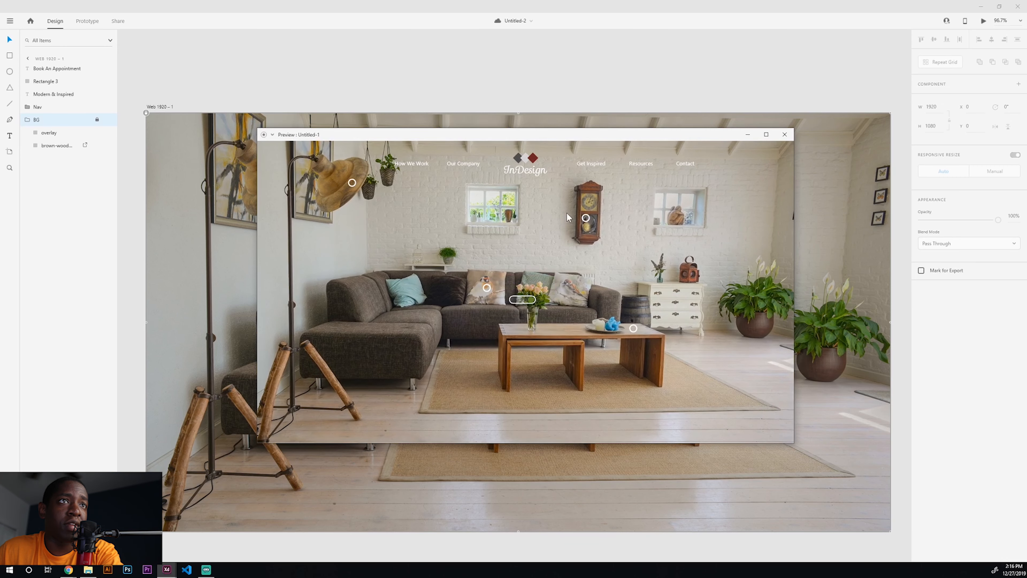